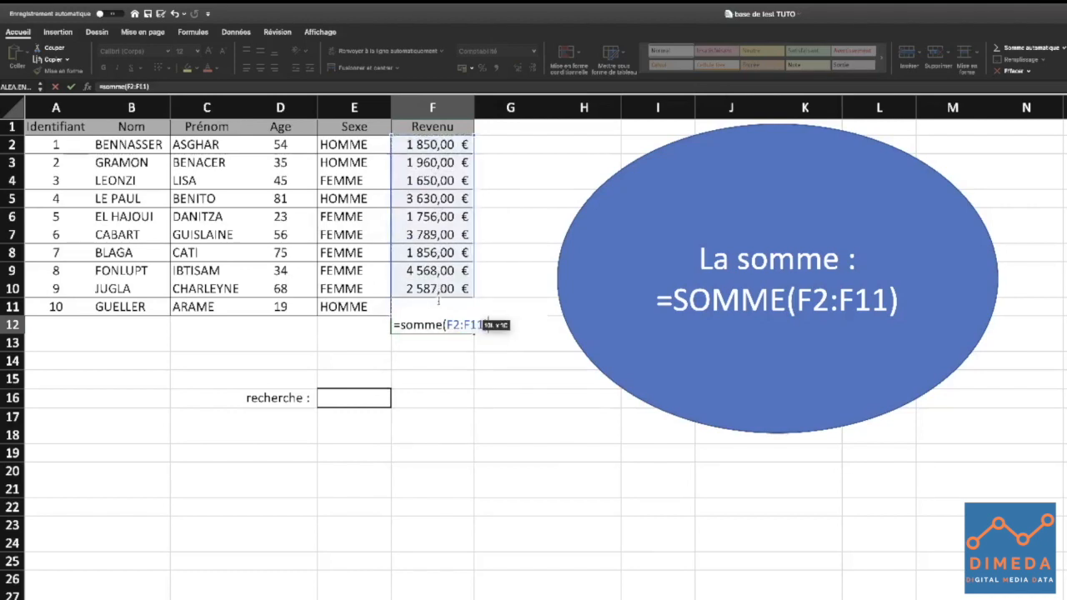
Step: Complete the formula =SOMME(F2:F11) in cell F12 and clear the cell again
key(Return)
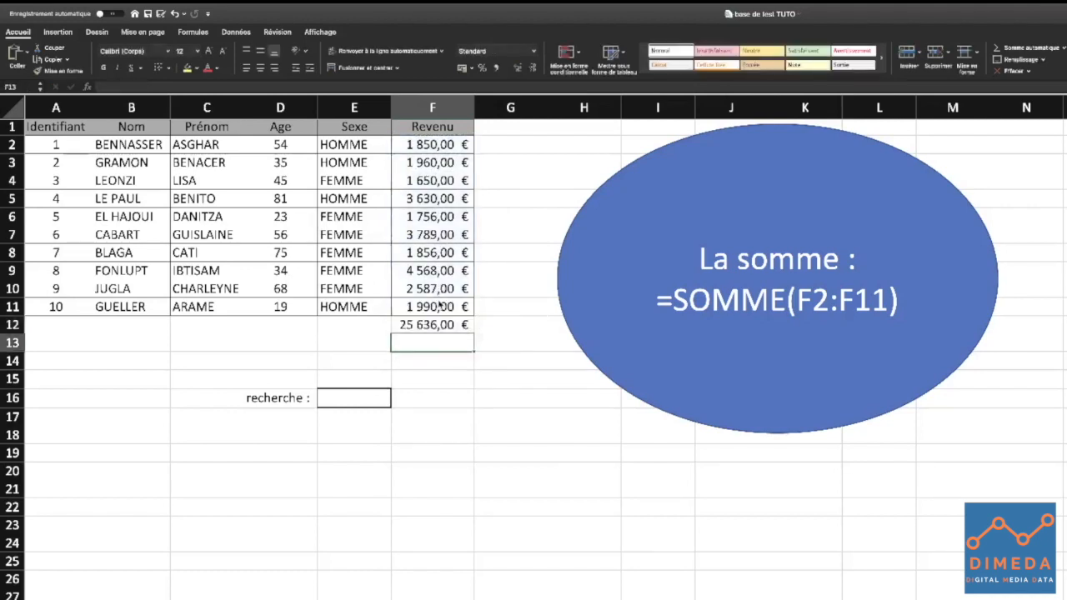
click(425, 325)
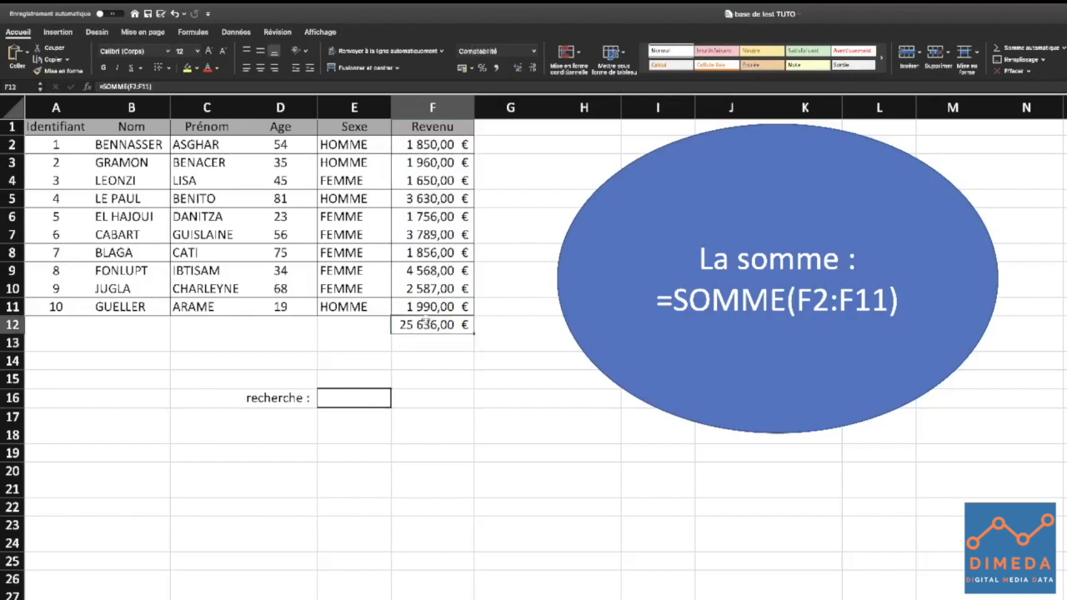
key(Delete)
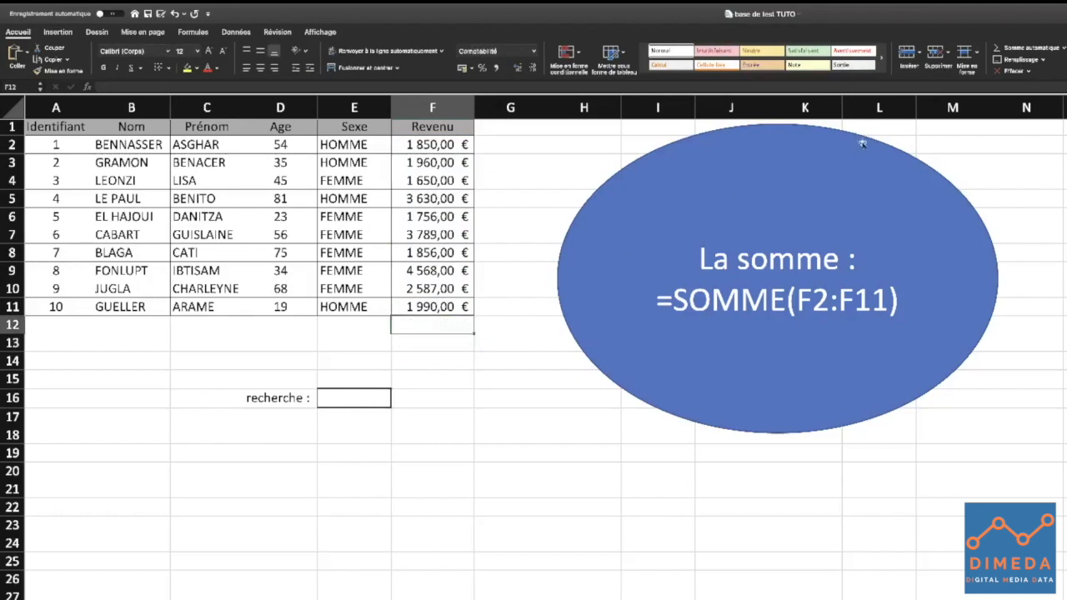
Step: Total the Revenu values F2:F11 in cell F12 using the automatic sum
click(1015, 51)
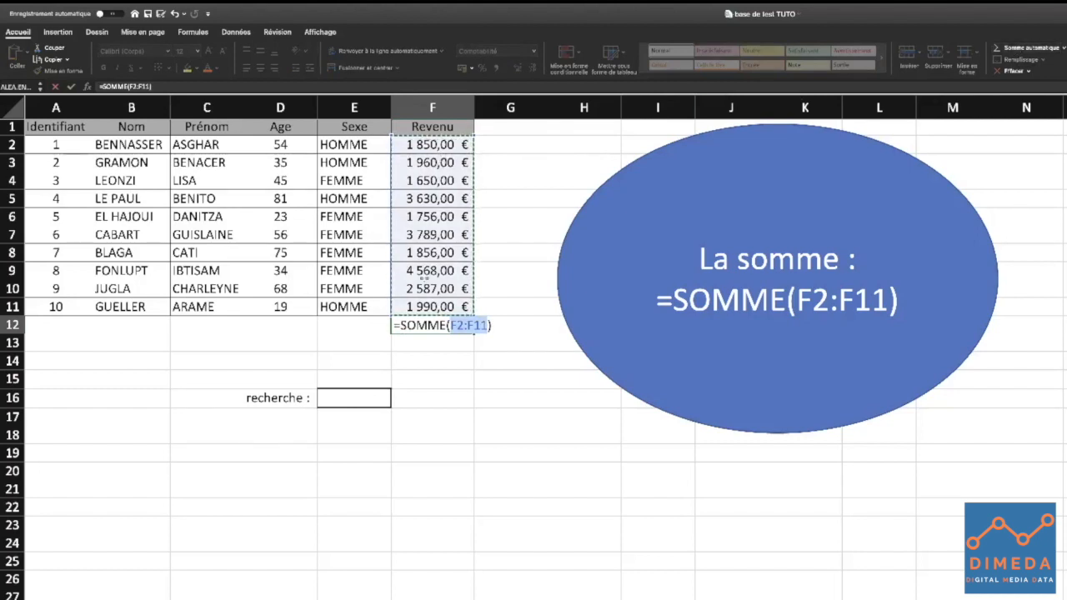
key(Return)
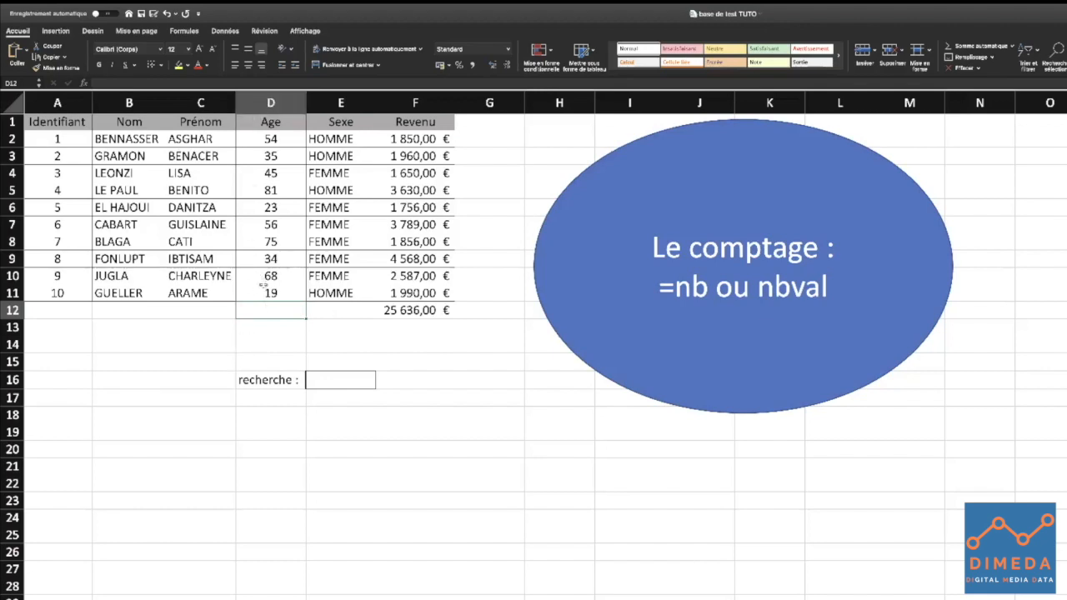
Step: Count the numeric Age entries in cell D12 with the formula =NB(D2:D11)
text(=)
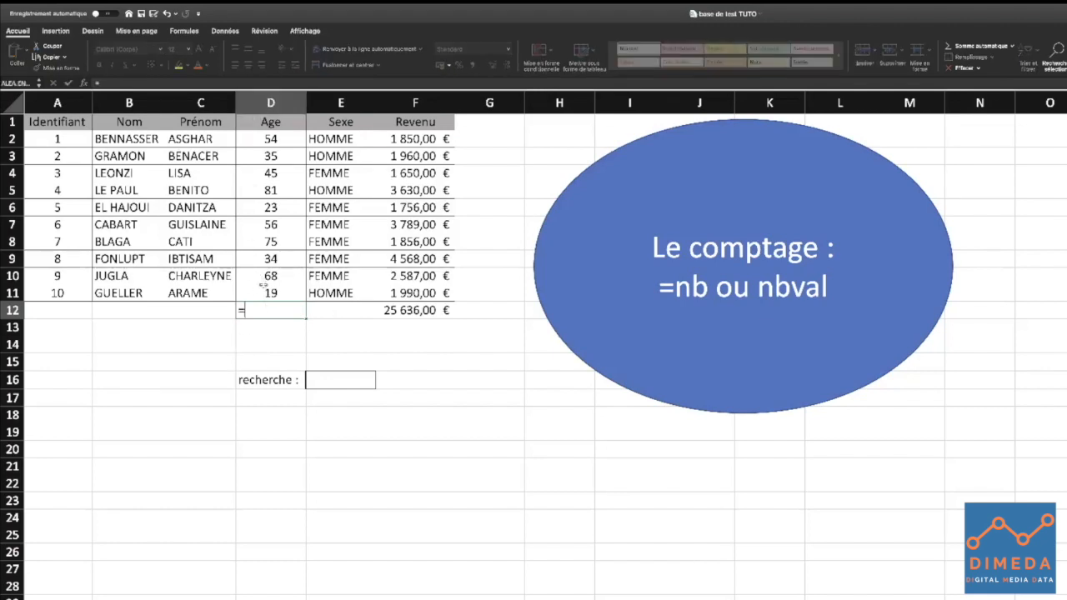
text(nb)
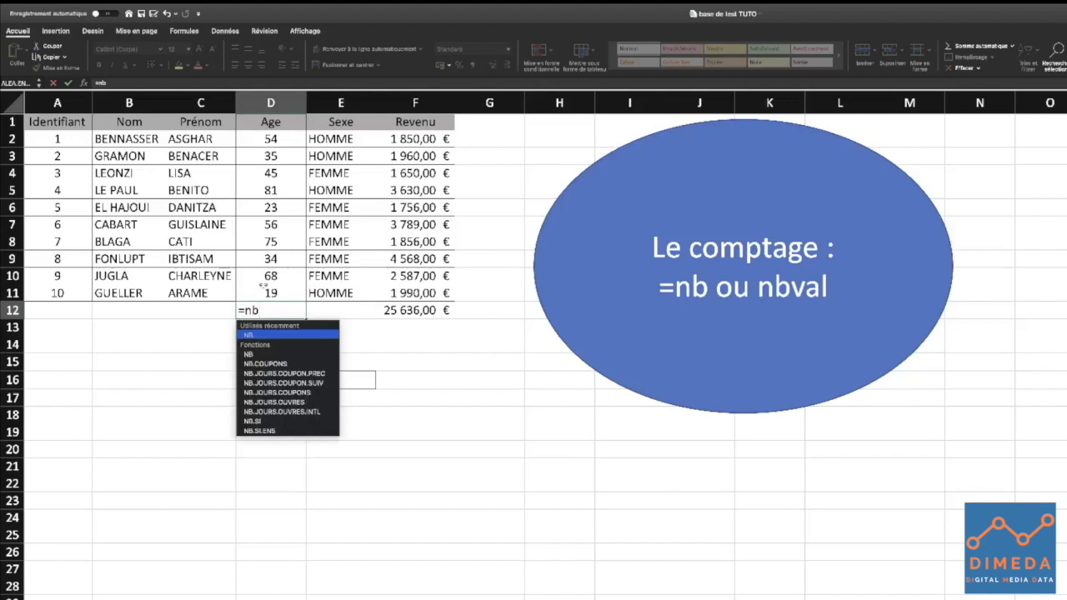
text(()
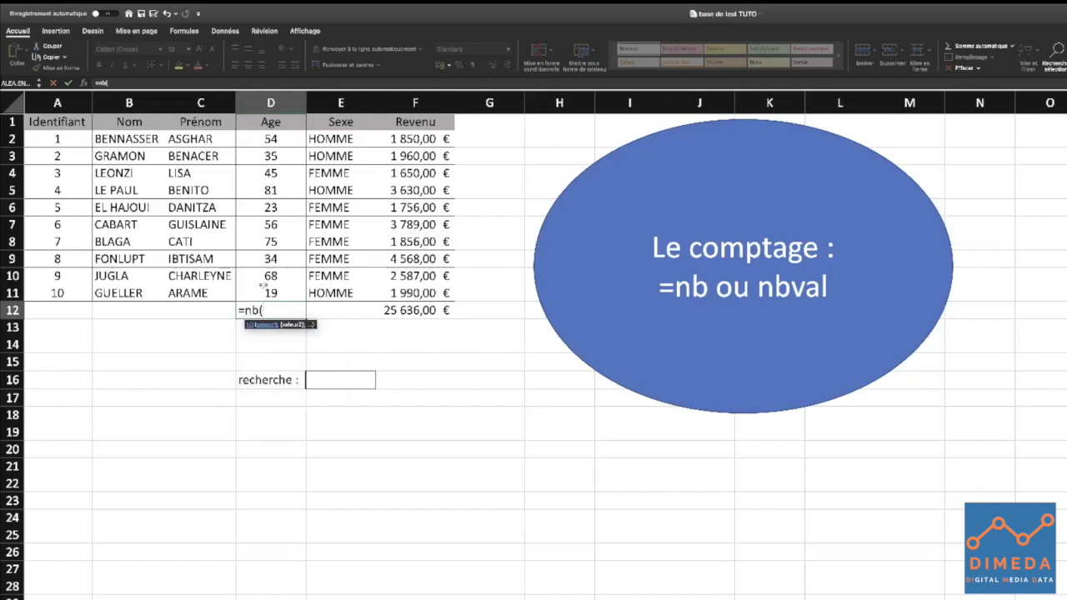
drag(264, 285, 265, 143)
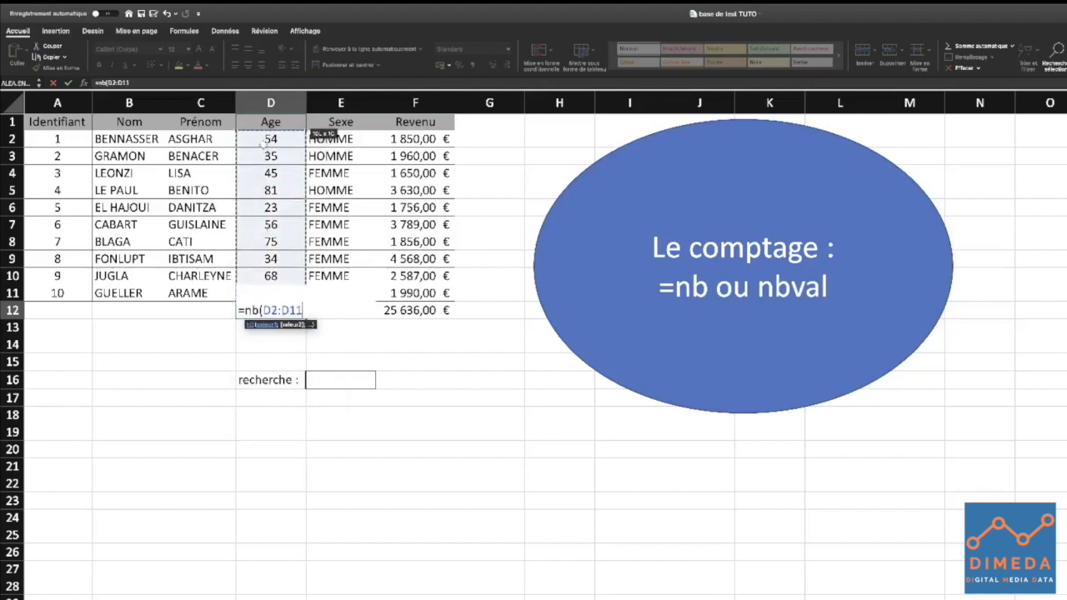
key(Return)
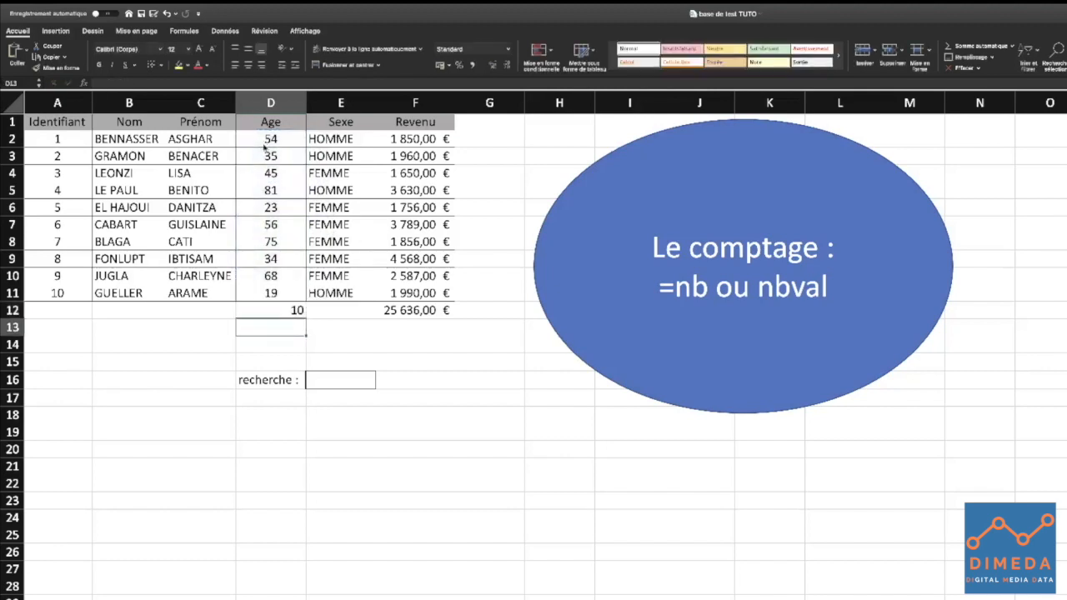
click(271, 295)
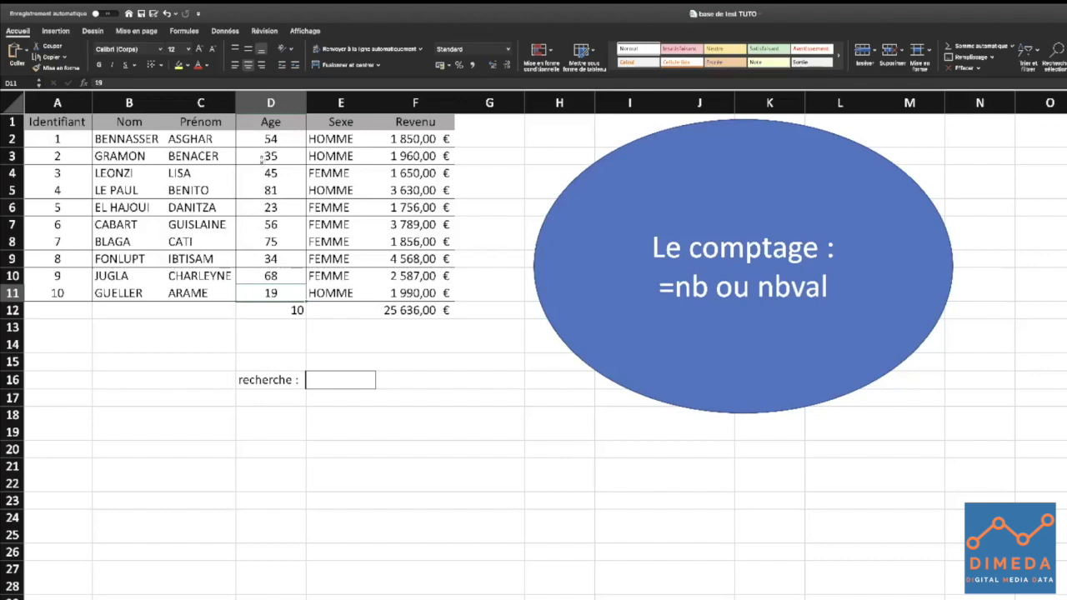
Step: Enter the formula =NB(E2:E11) in cell E12 under the Sexe column
click(333, 314)
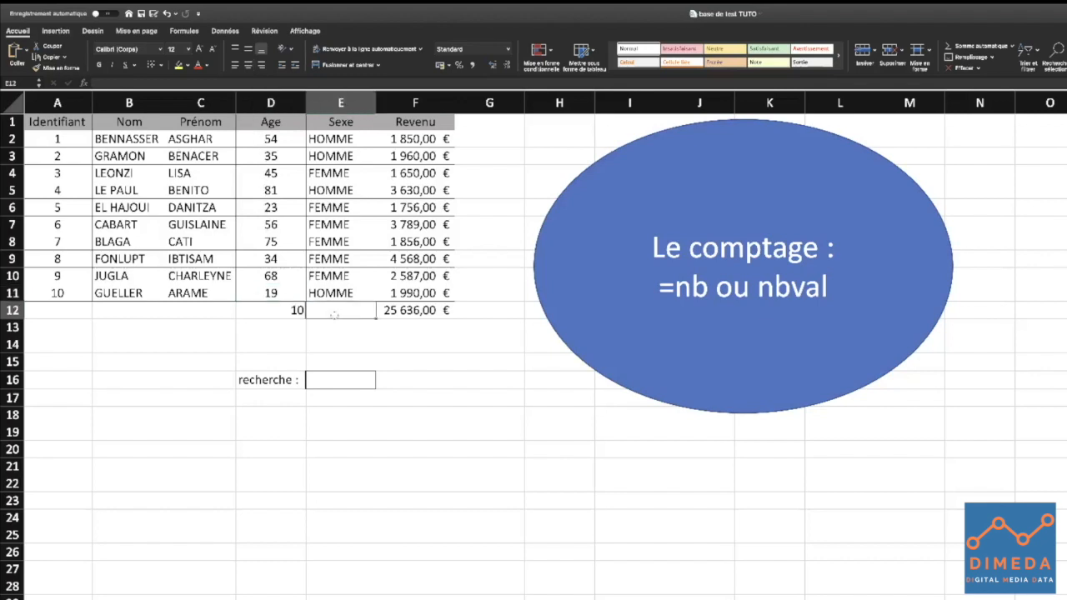
text(=nb()
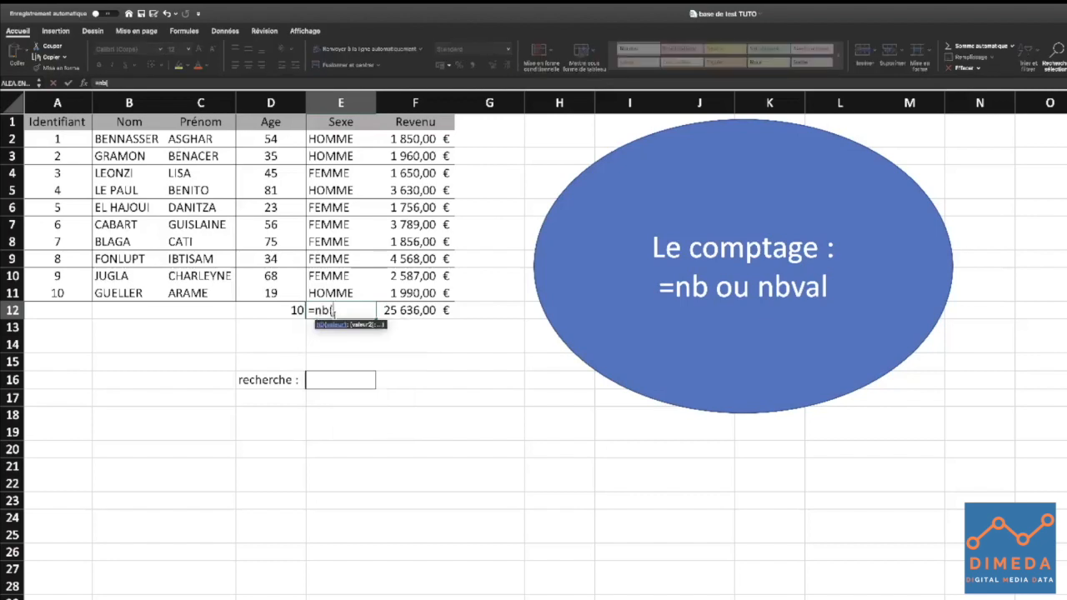
drag(331, 292, 330, 144)
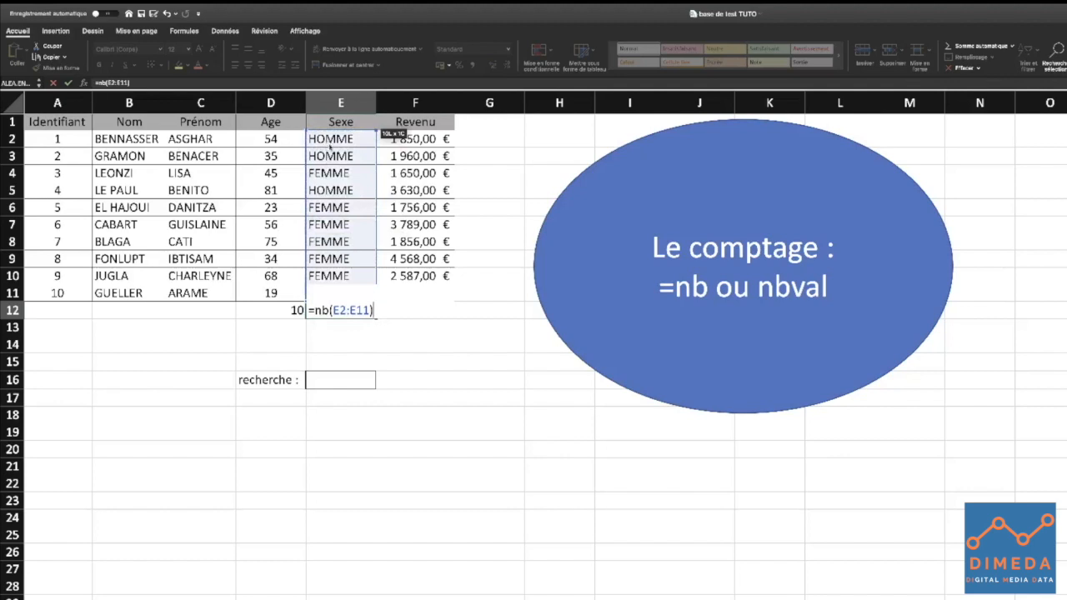
key(Return)
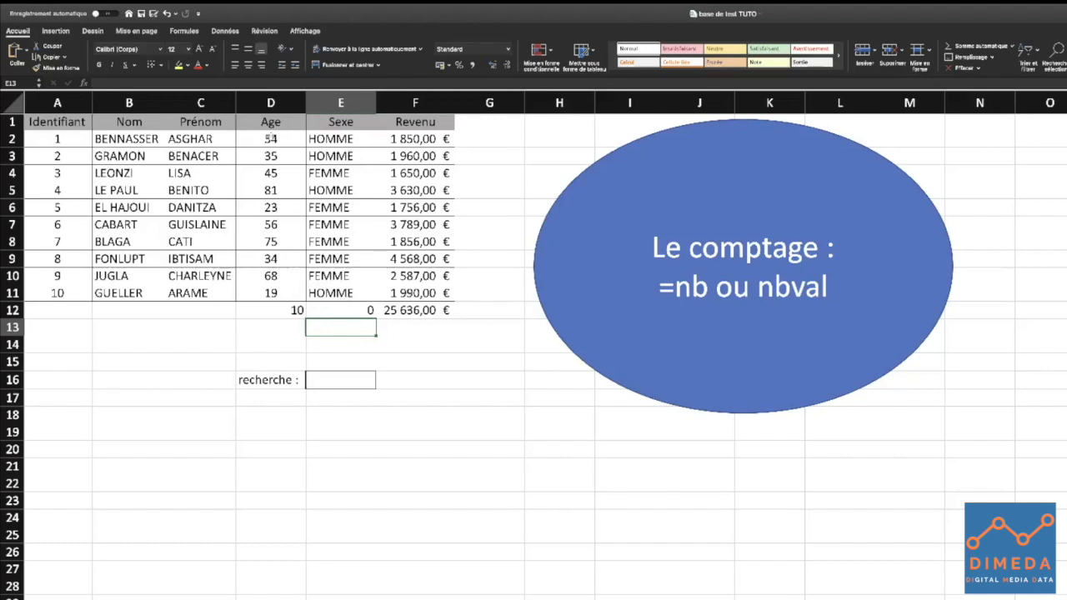
Step: Compare the first Age and Sexe entries, and change the function in E12 to NBVAL over E2:E11
click(270, 139)
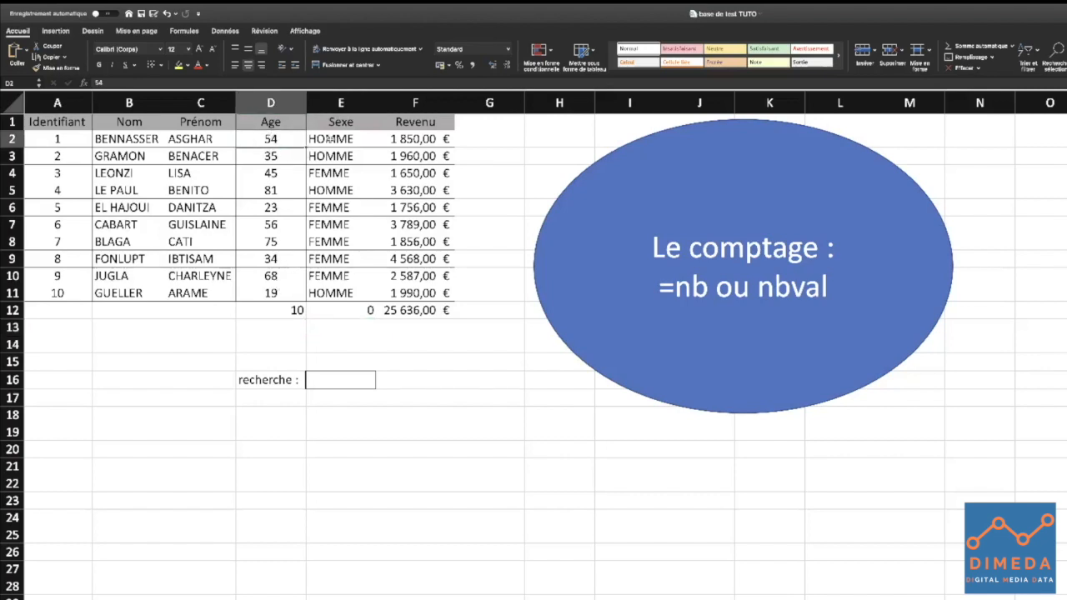
click(332, 139)
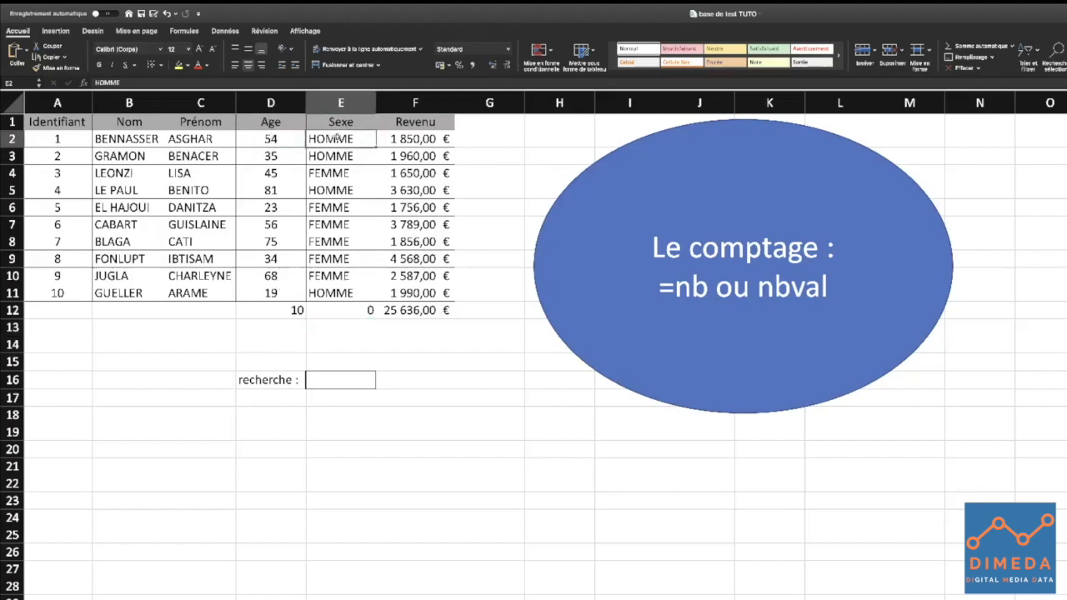
click(338, 310)
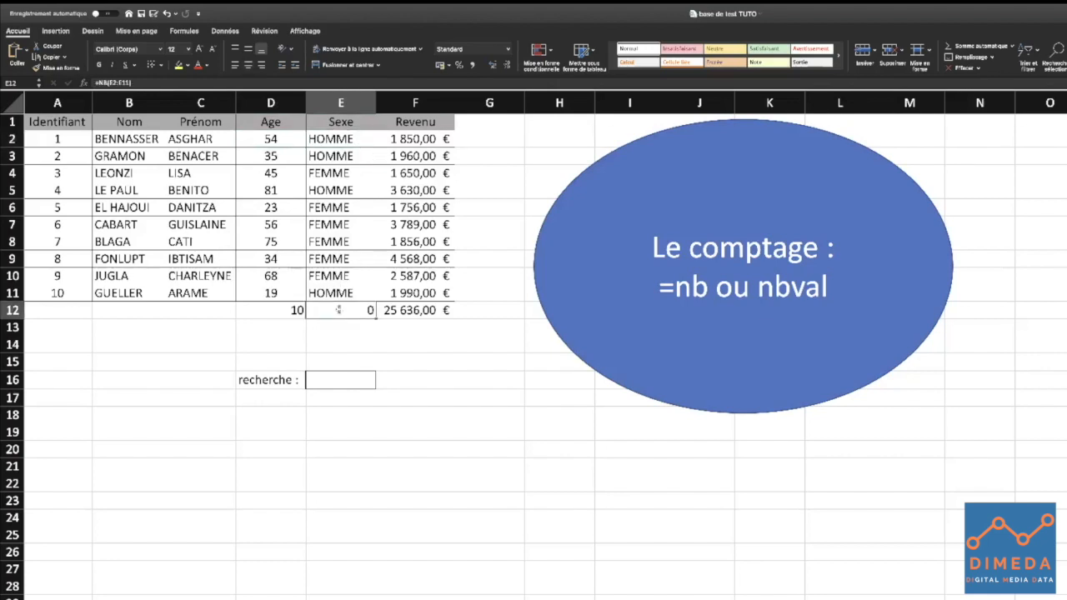
double_click(338, 310)
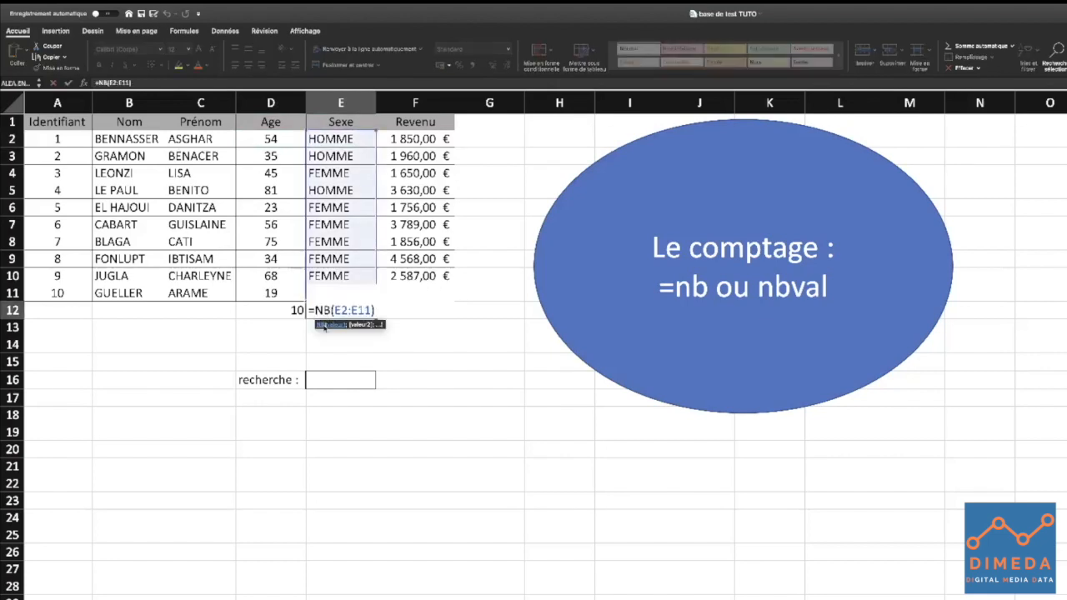
text(val)
key(Return)
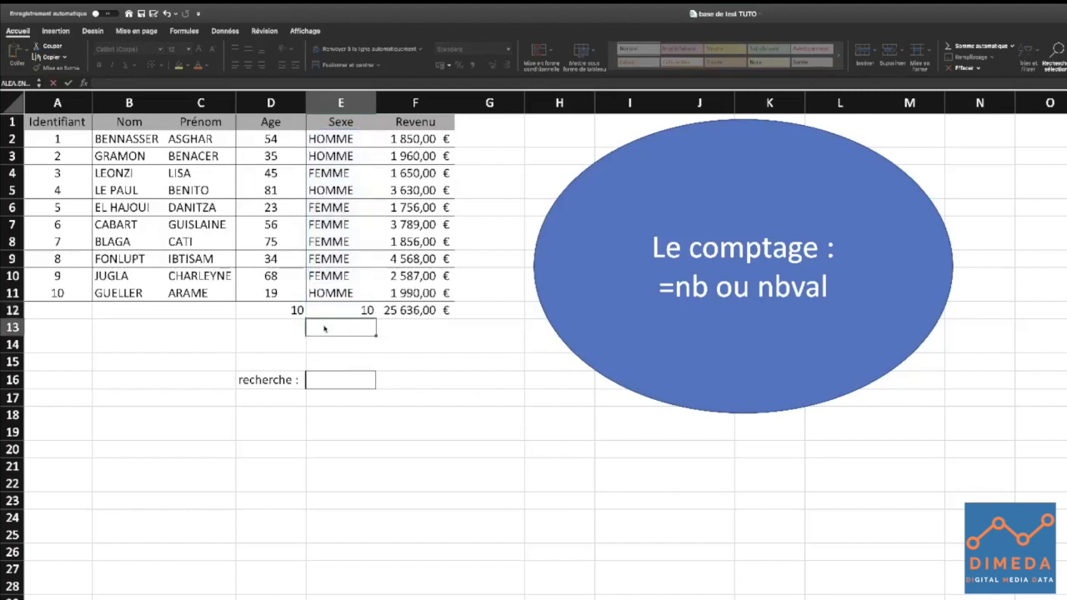
Step: Change the Age count formula in D12 to use NBVAL over D2:D11
click(293, 310)
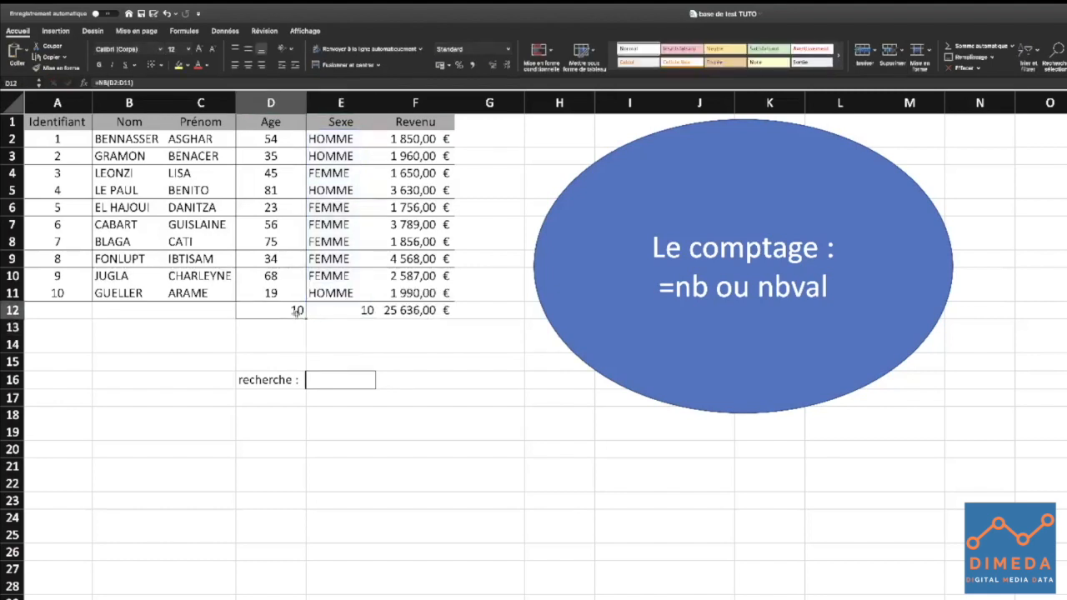
double_click(282, 313)
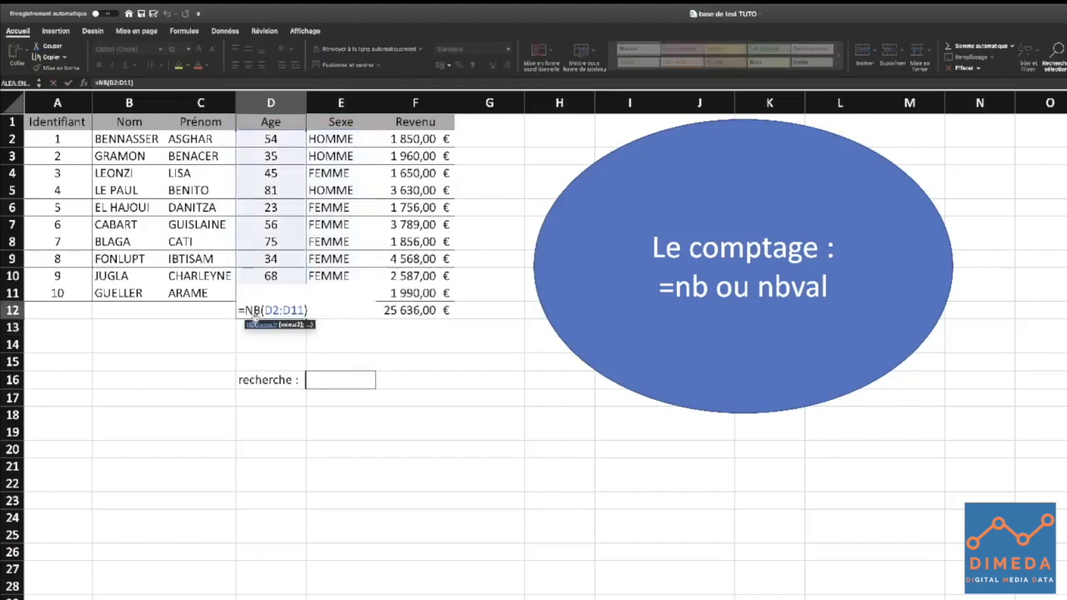
text(val)
key(Return)
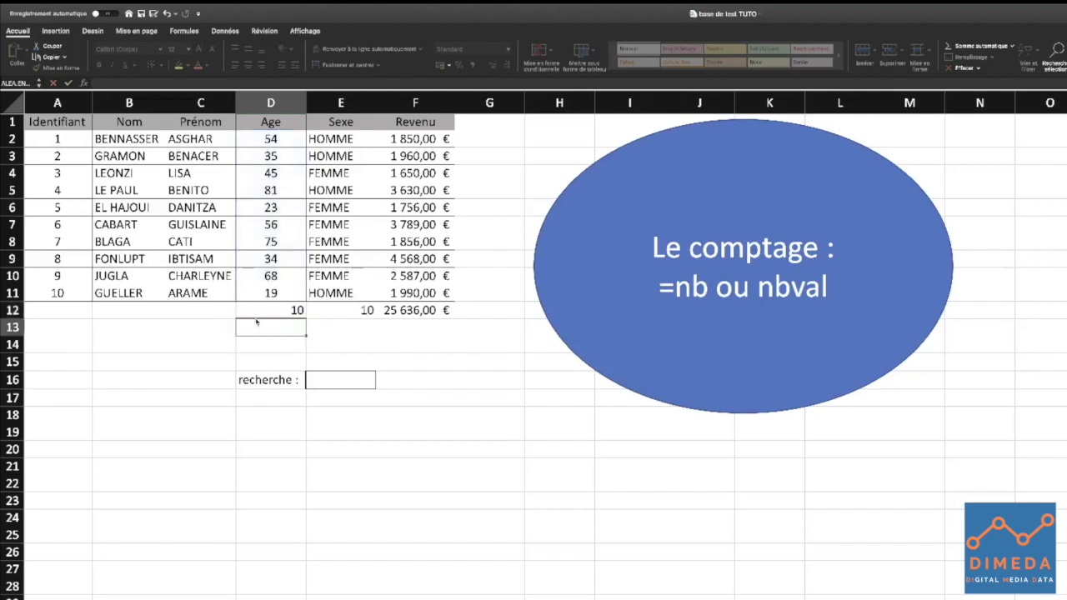
click(260, 314)
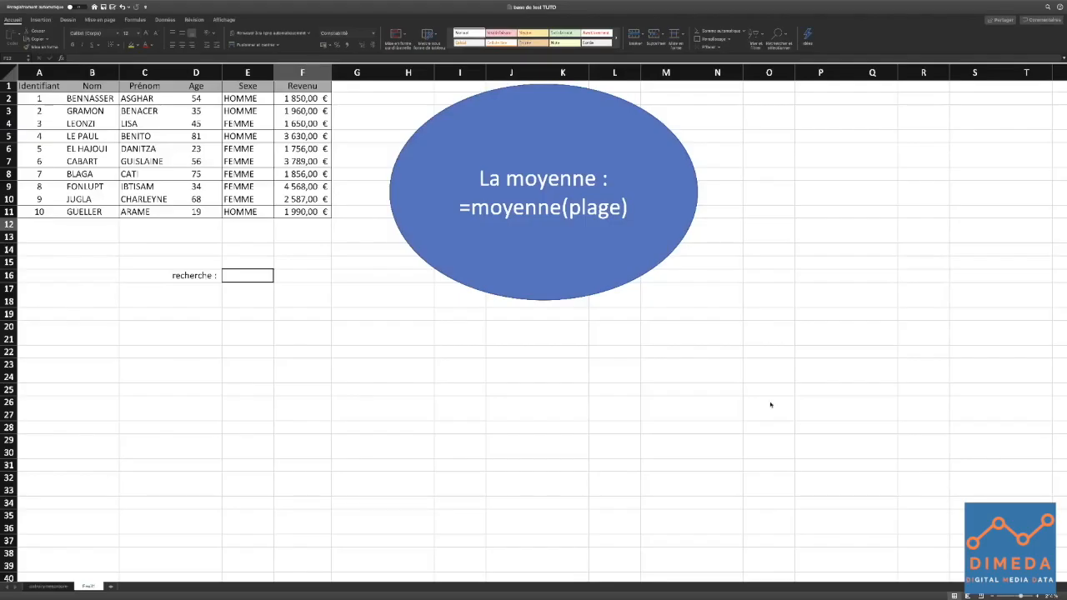
Step: Calculate the average of the Revenu values F2:F11 in cell F12 with the MOYENNE function
click(296, 226)
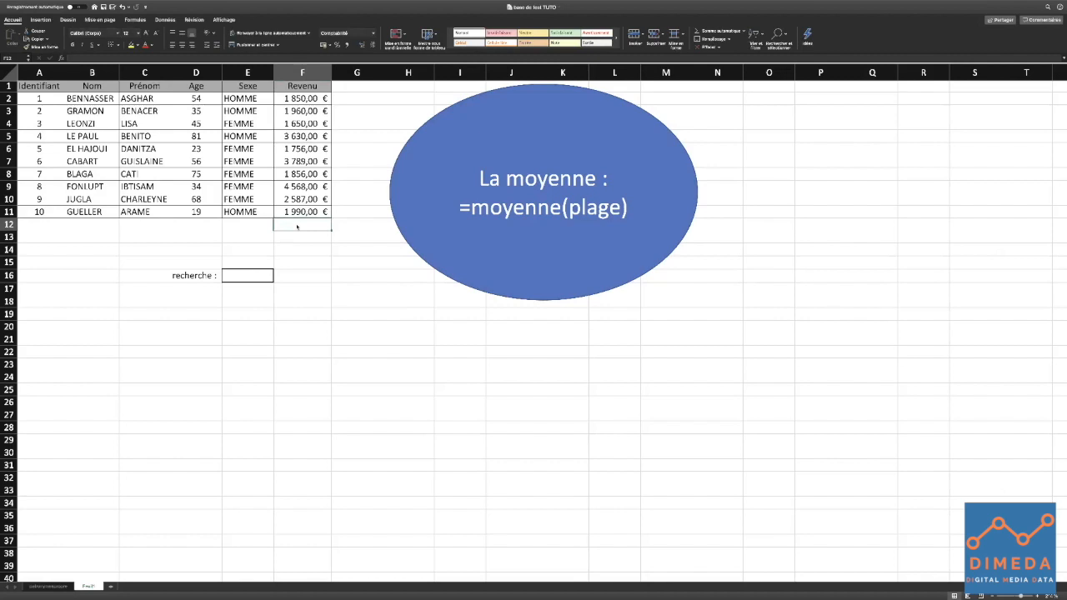
text(=)
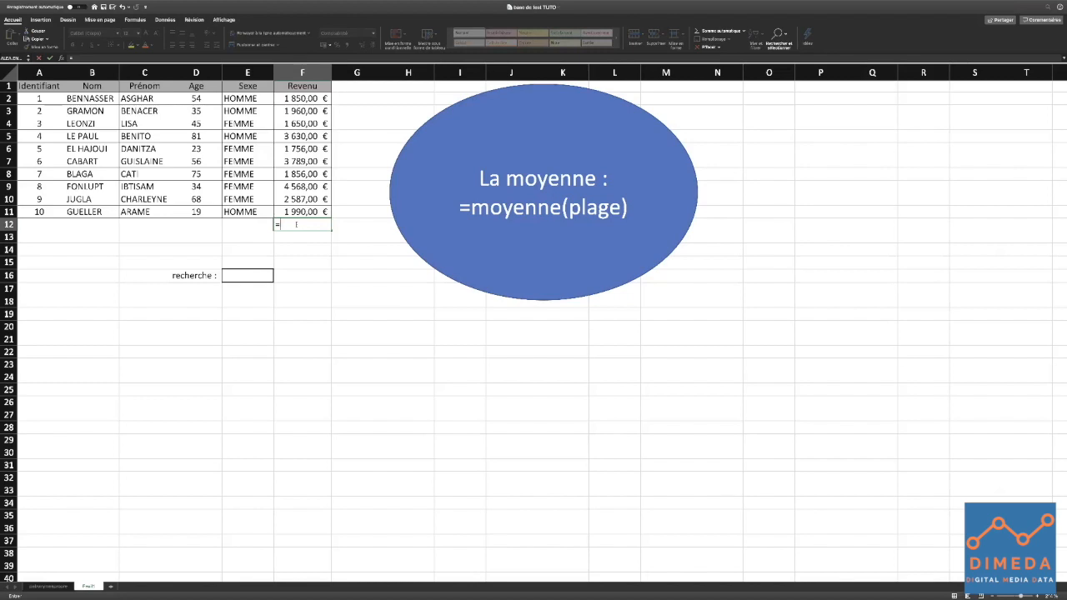
text(moyenne)
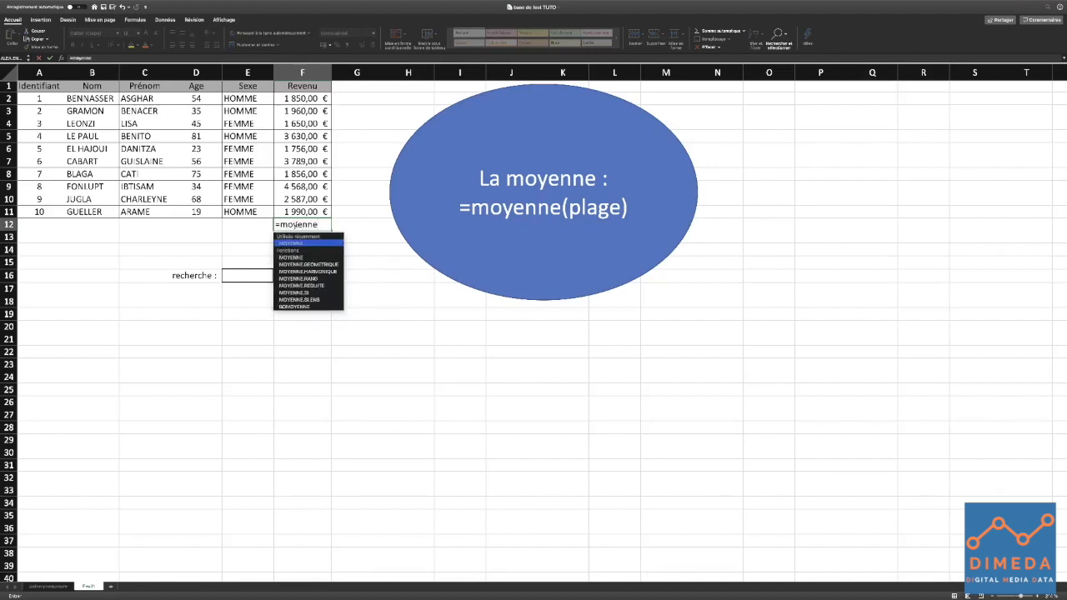
text(()
drag(302, 212, 297, 98)
key(Return)
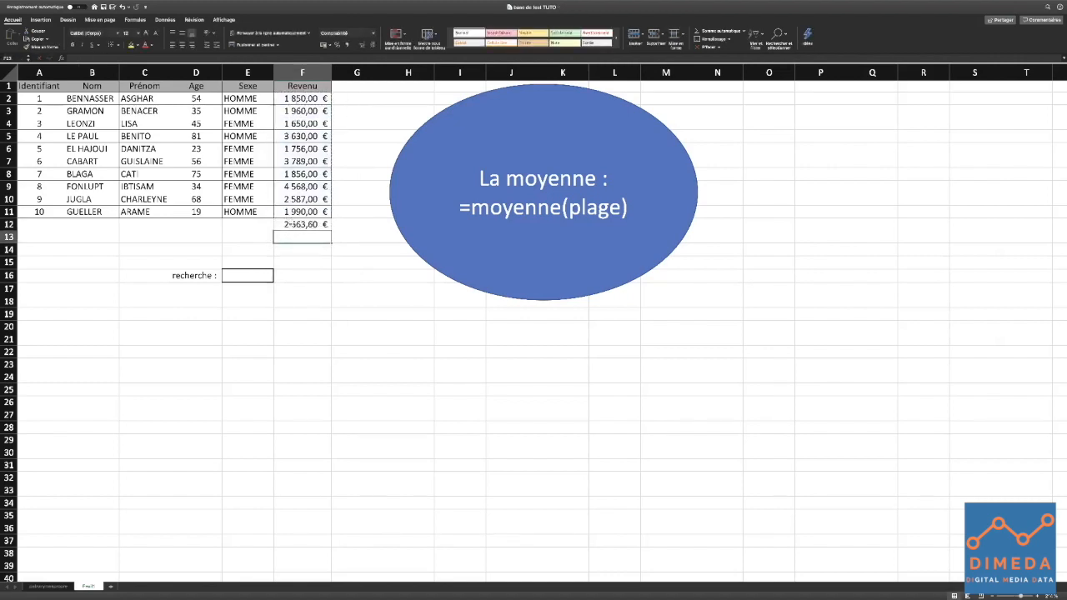
click(292, 223)
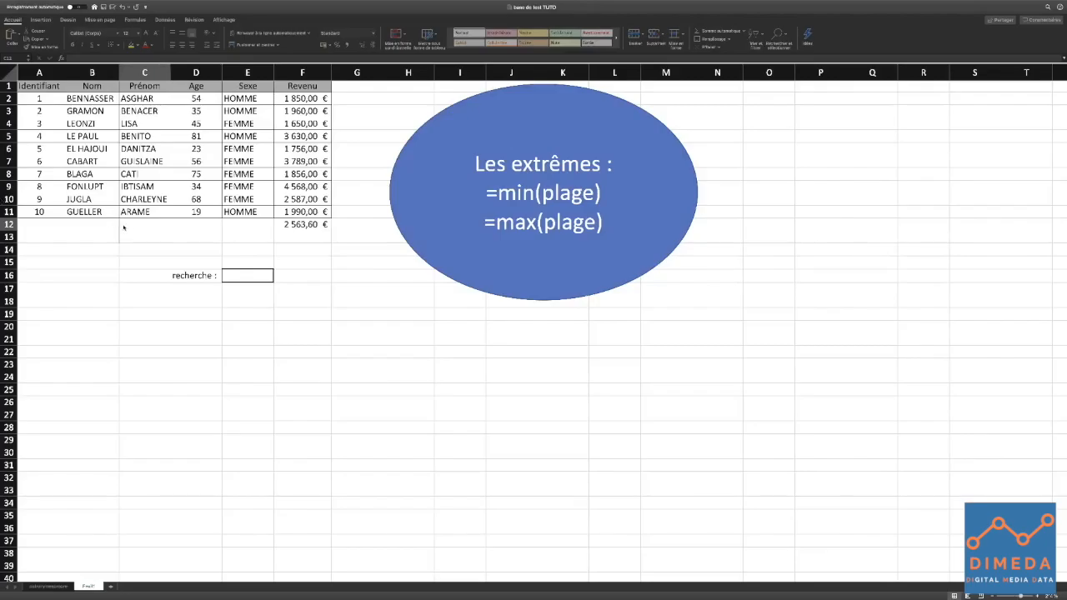
Step: Enter the labels "minimum" in cell C12 and "maximum" in cell C13
click(125, 226)
text(minimum)
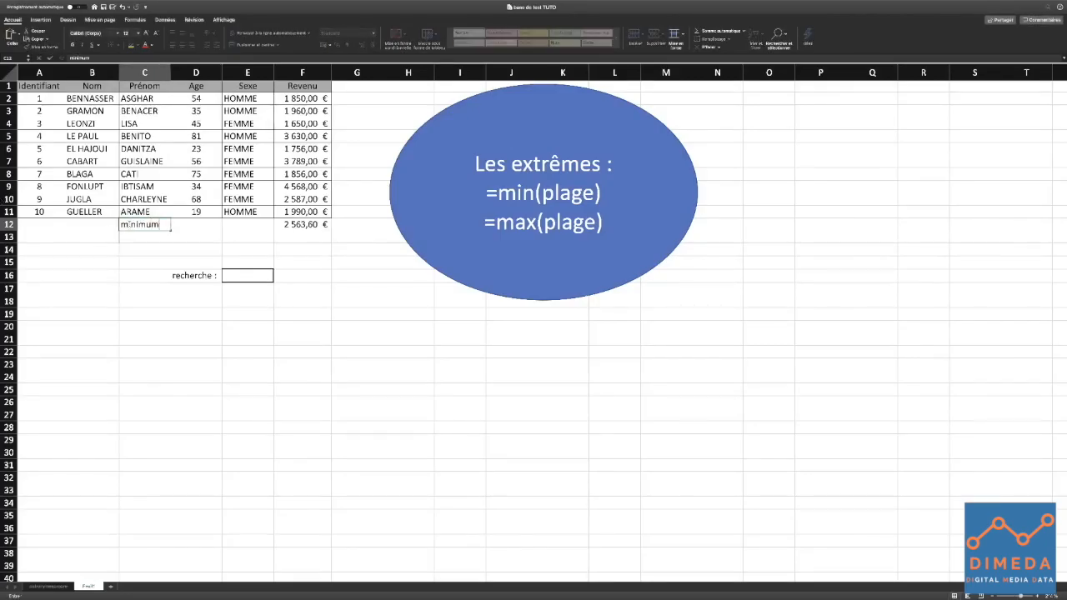
key(Return)
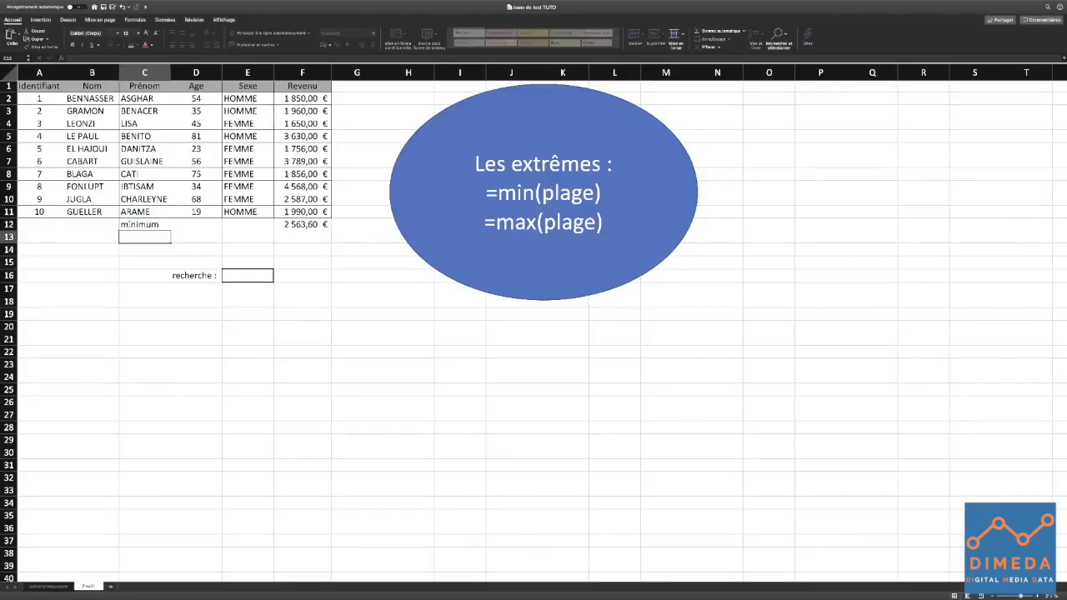
text(maximum)
key(Up)
Step: Calculate the lowest age in cell D12 with the formula =MIN(D2:D11)
key(Right)
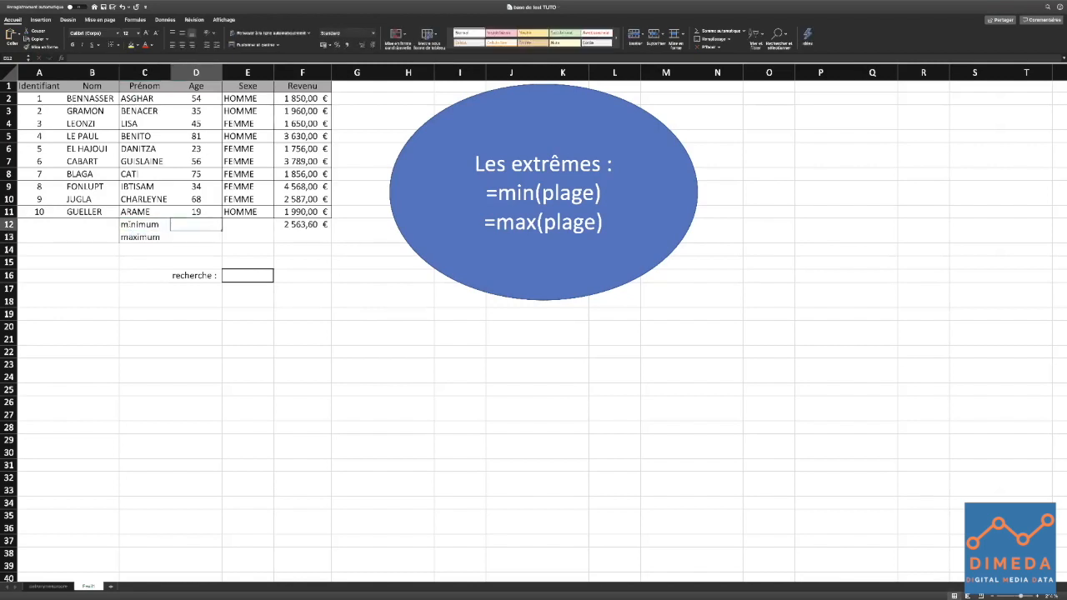
text(=min)
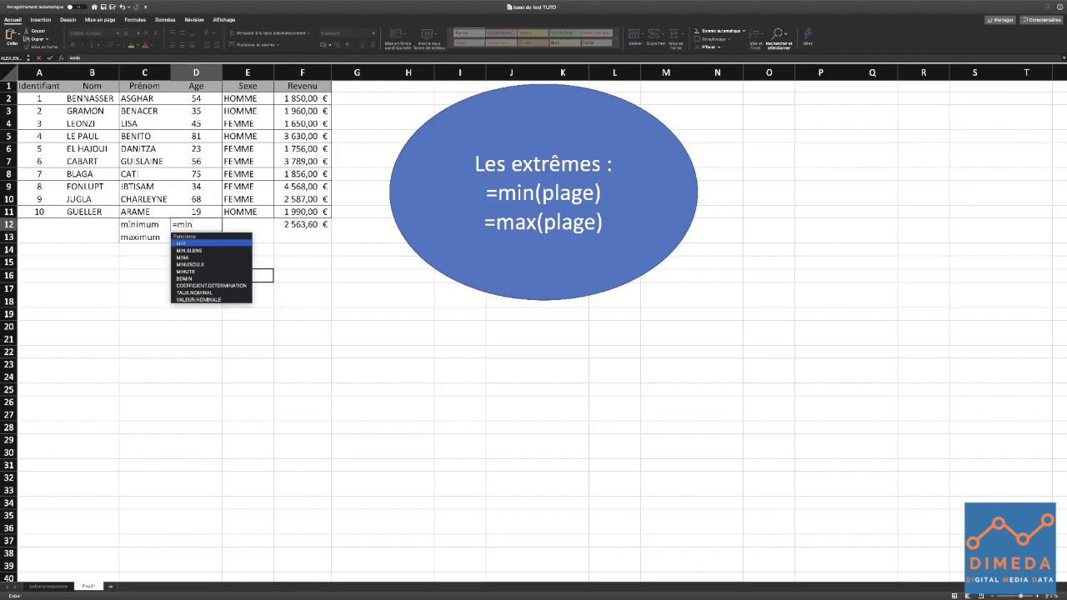
text(()
click(179, 98)
drag(179, 98, 195, 208)
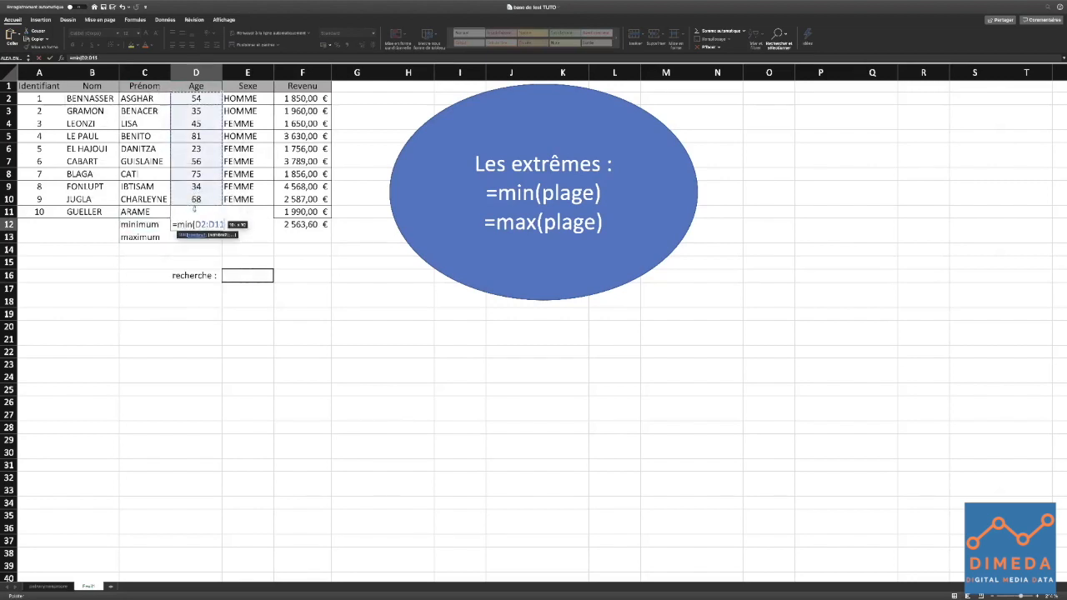
key(Return)
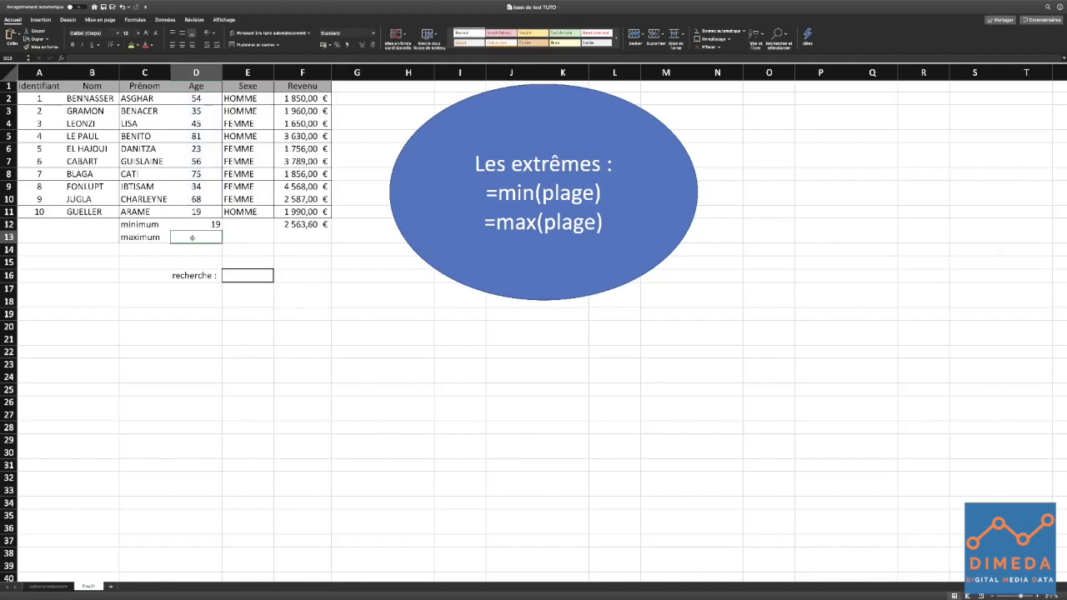
Step: Calculate the highest age in cell D13 with the MAX function over D2:D11
text(=ma)
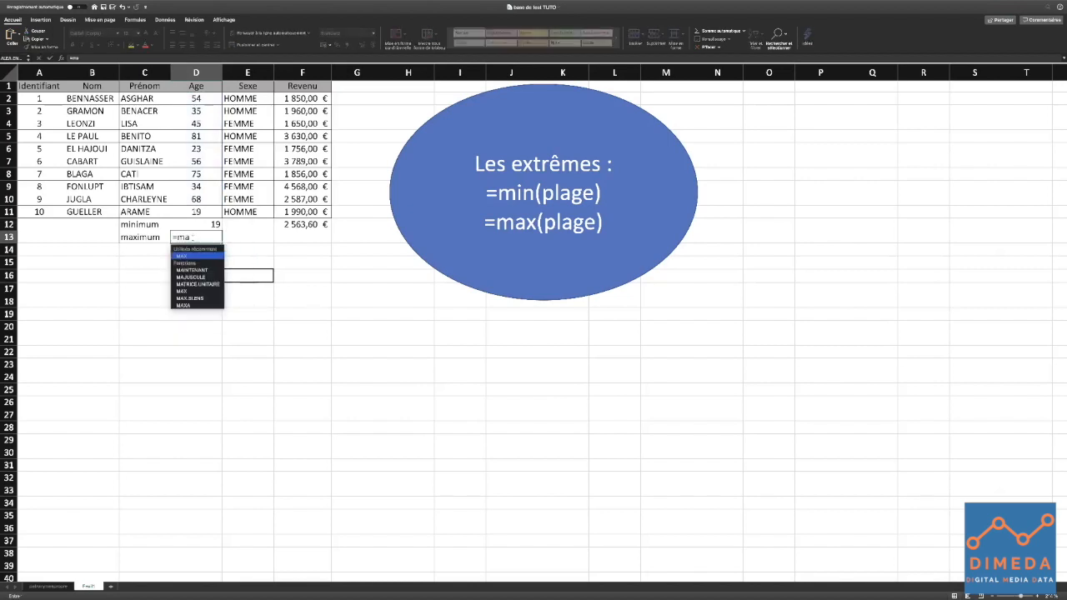
text(x()
drag(198, 98, 200, 213)
key(Return)
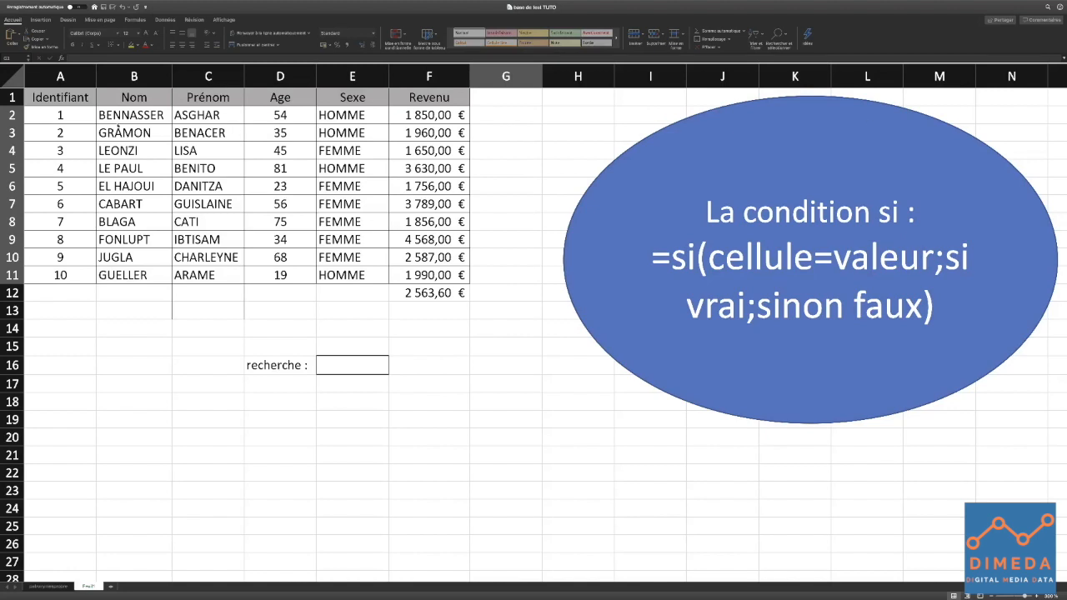
Step: Enter the formula =SI(E2="HOMME";"BLEU";"ROSE") in cell G2 to assign a colour by sex
click(485, 114)
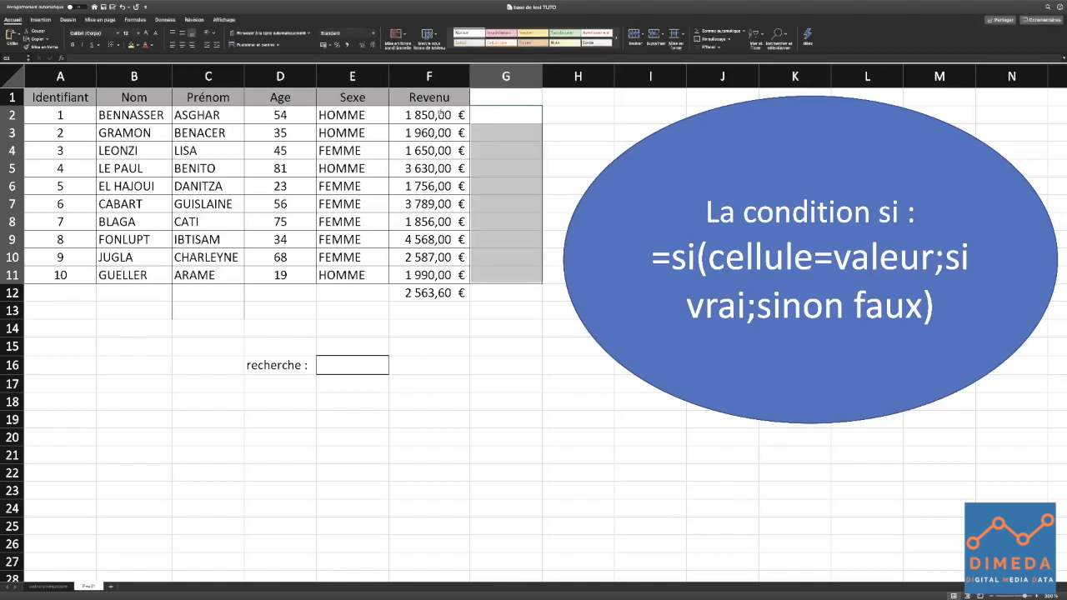
click(330, 79)
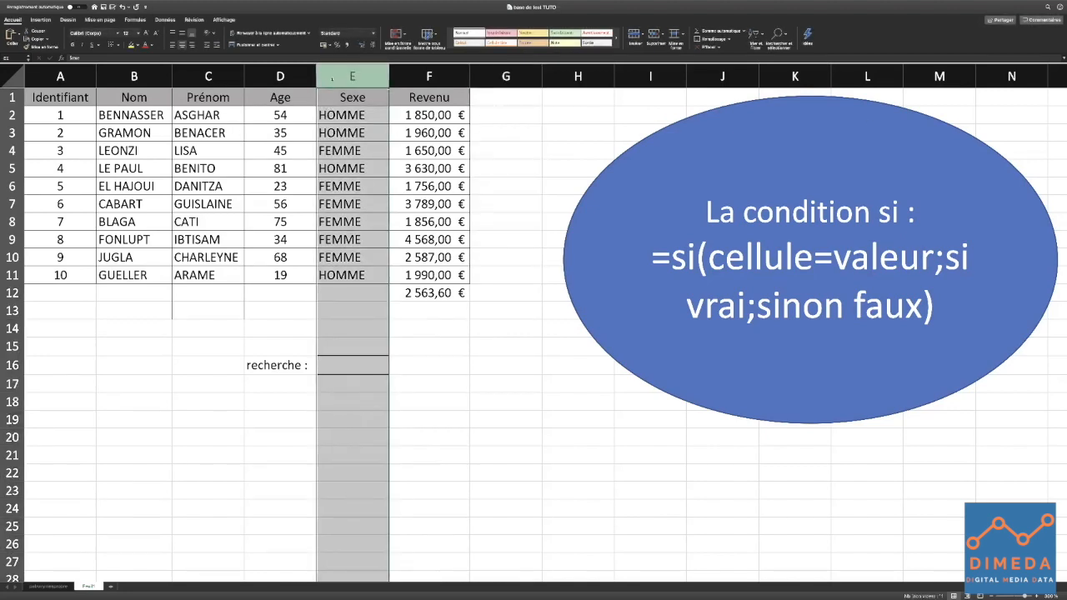
click(485, 117)
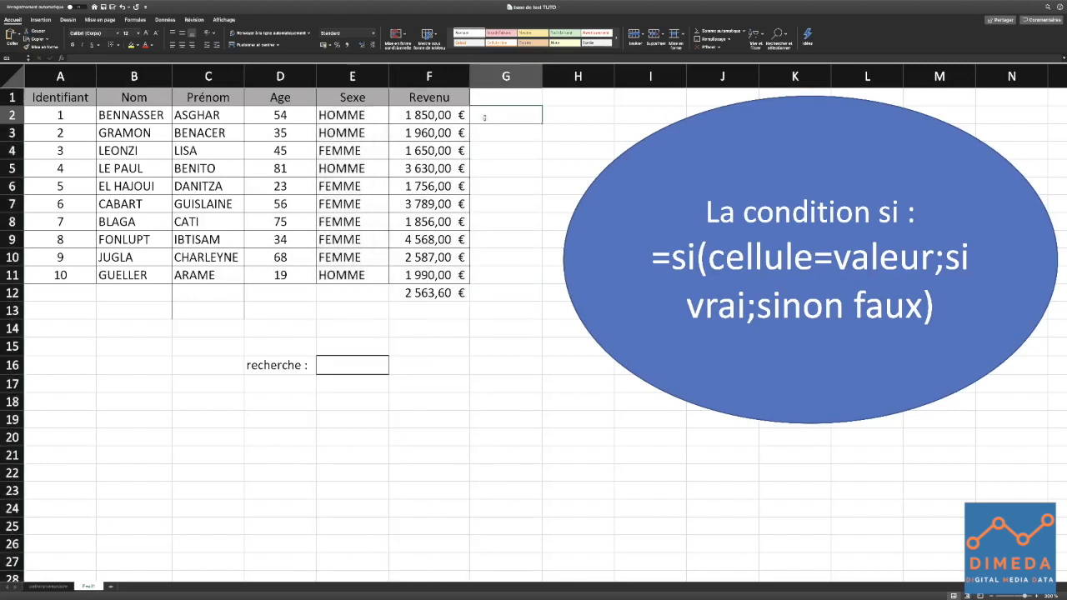
text(si()
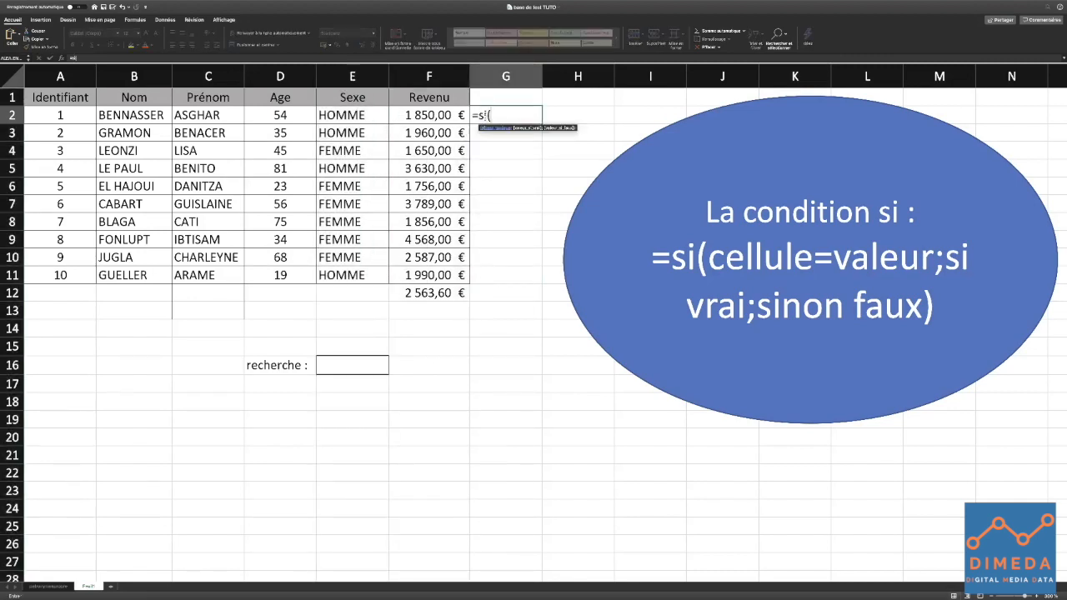
click(363, 117)
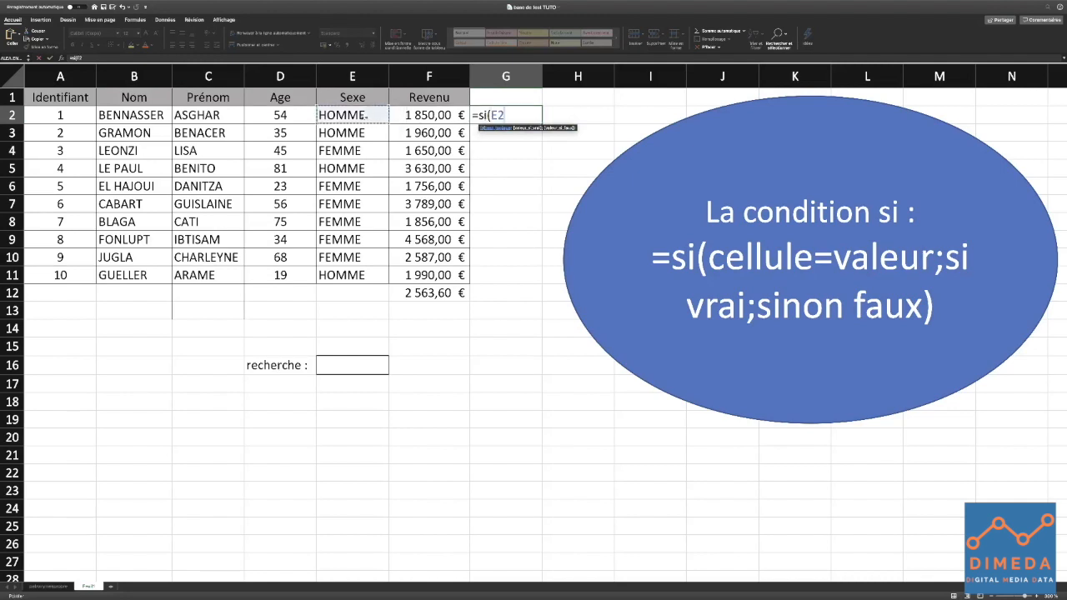
text(="HOMME)
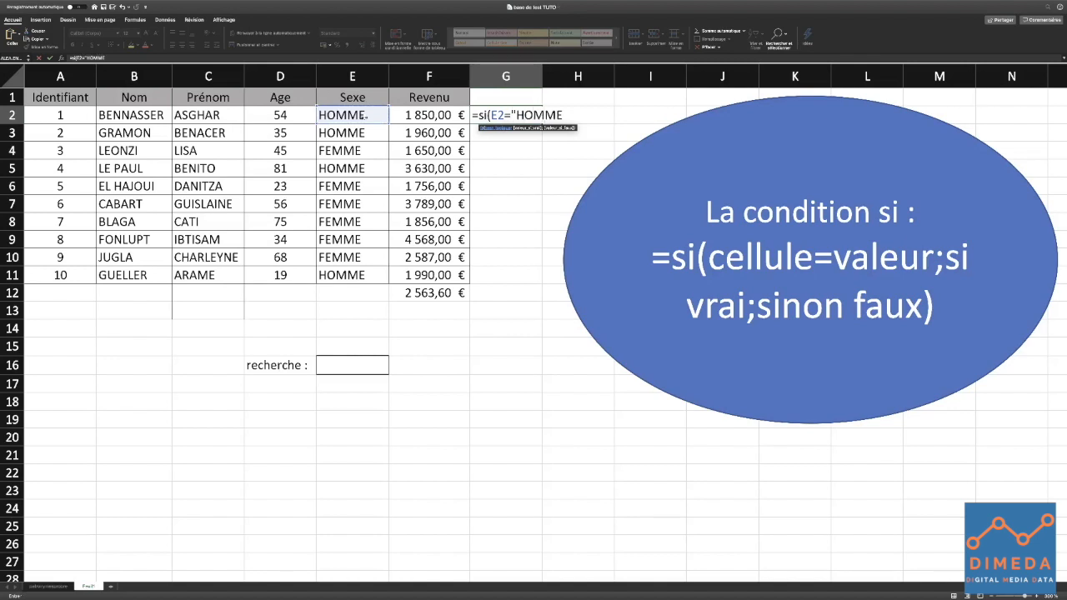
text(";)
text("BLEU";)
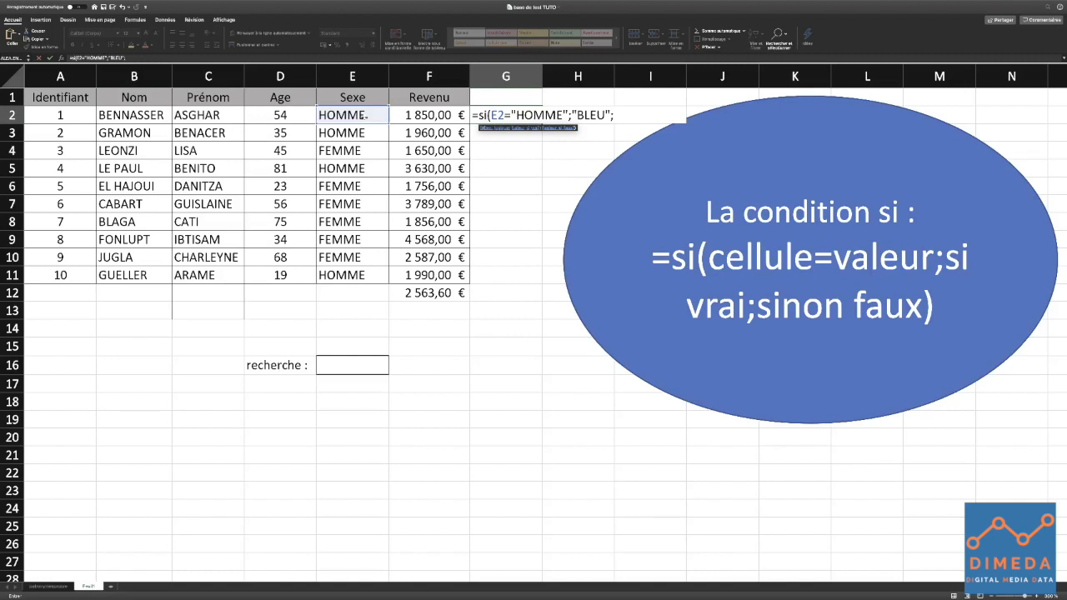
text("ROSE"))
key(Return)
Step: Copy the SI formula from G2 down through G11
click(500, 116)
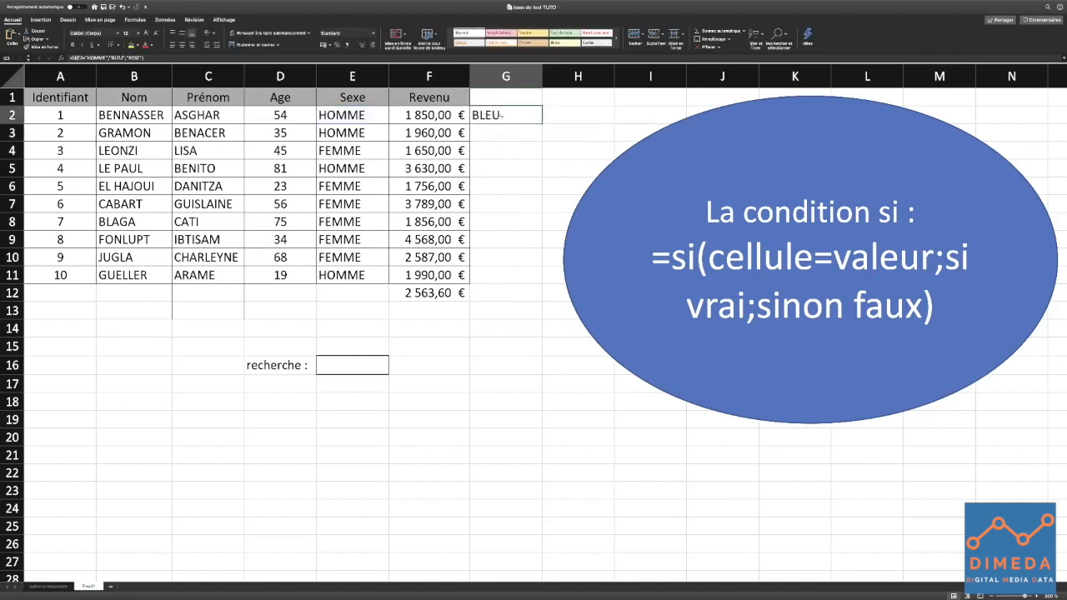
drag(543, 122, 537, 273)
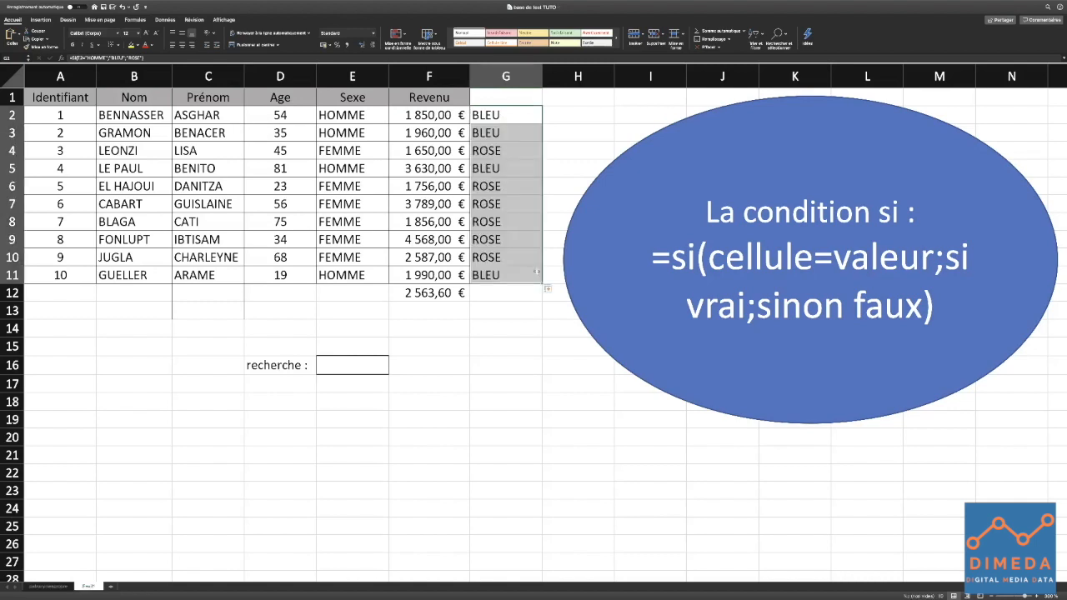
click(498, 150)
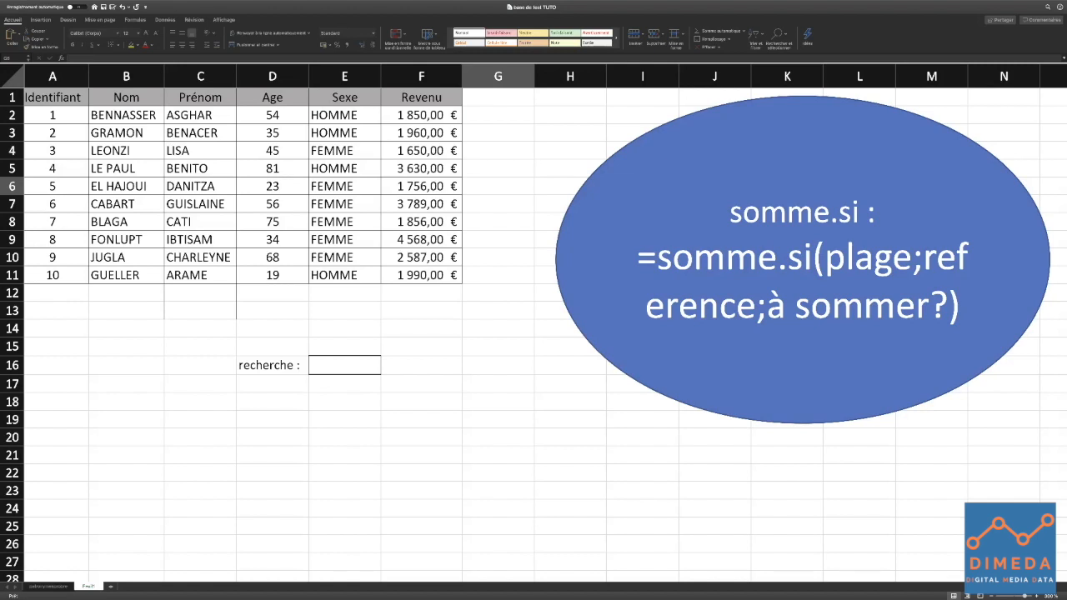
Step: Sum the men's incomes in cell F13 with the formula =SOMME.SI(E2:E11;"HOMME";F2:F11)
click(388, 310)
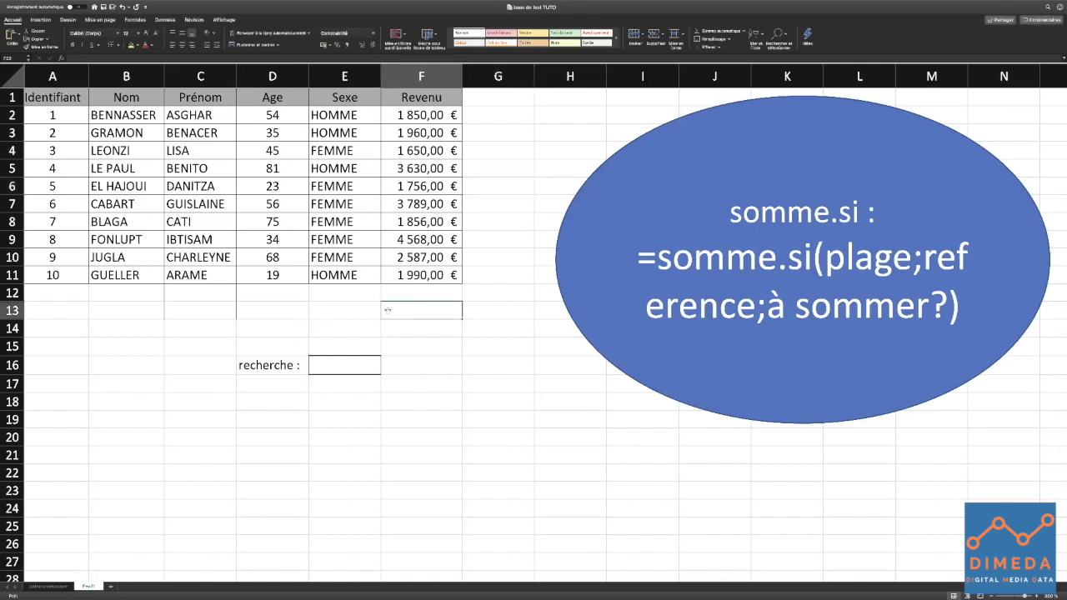
text(=somm)
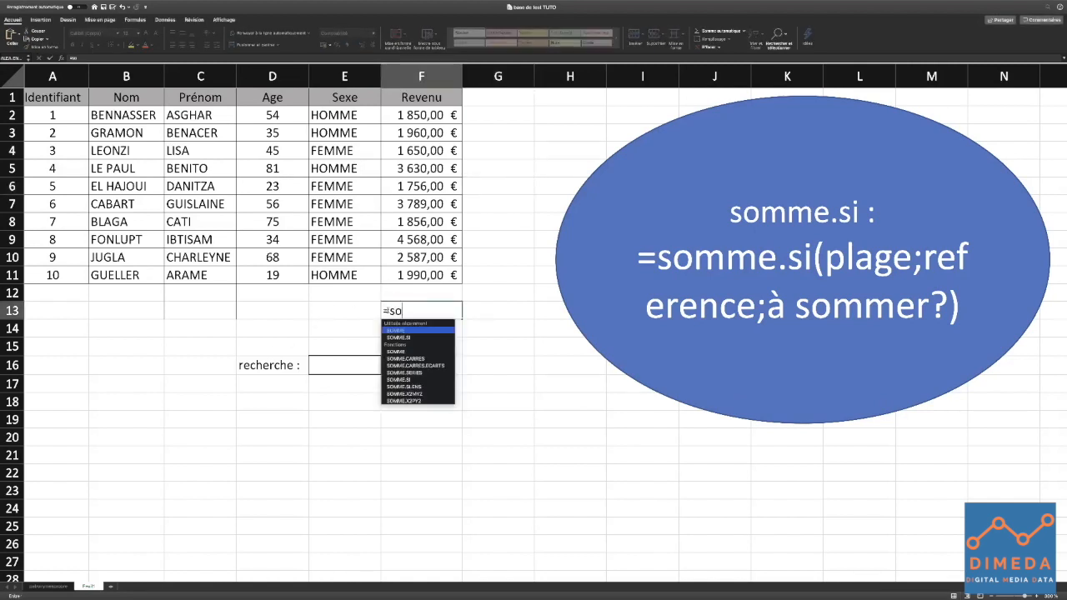
key(Down)
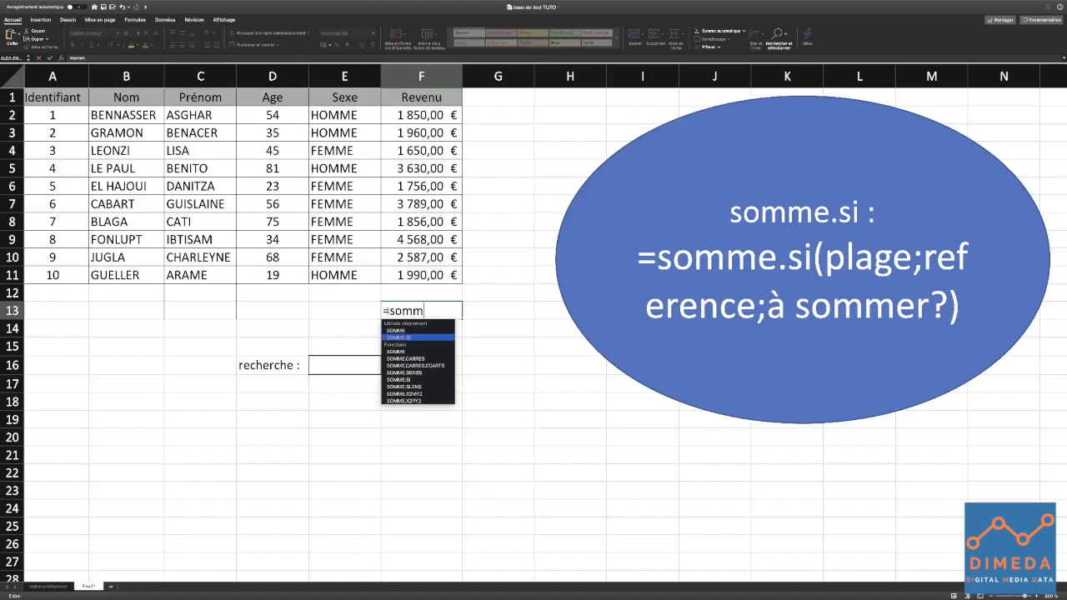
key(Tab)
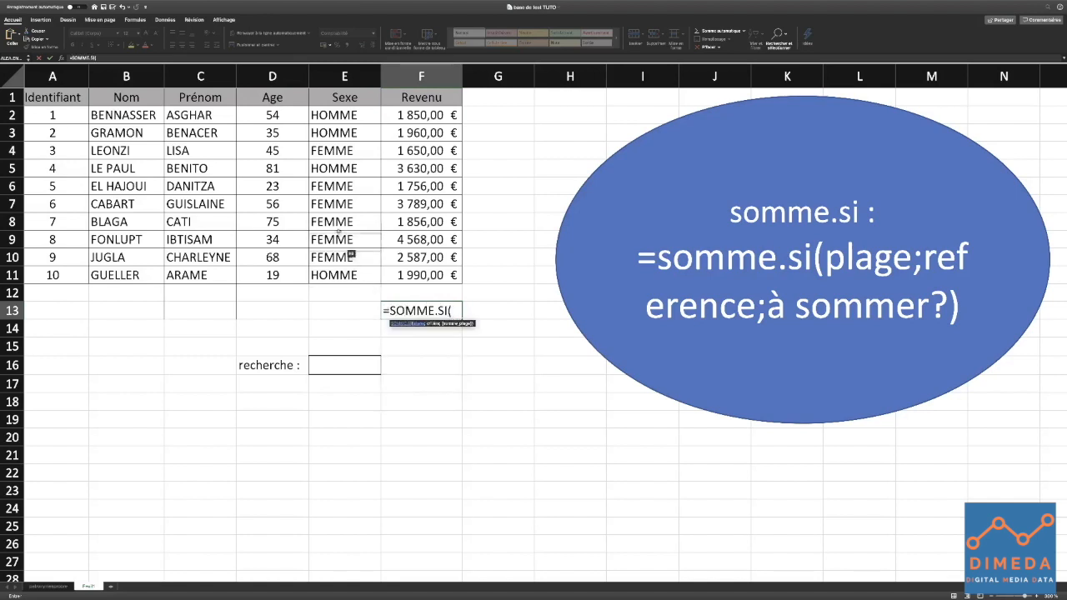
click(343, 116)
drag(343, 116, 342, 275)
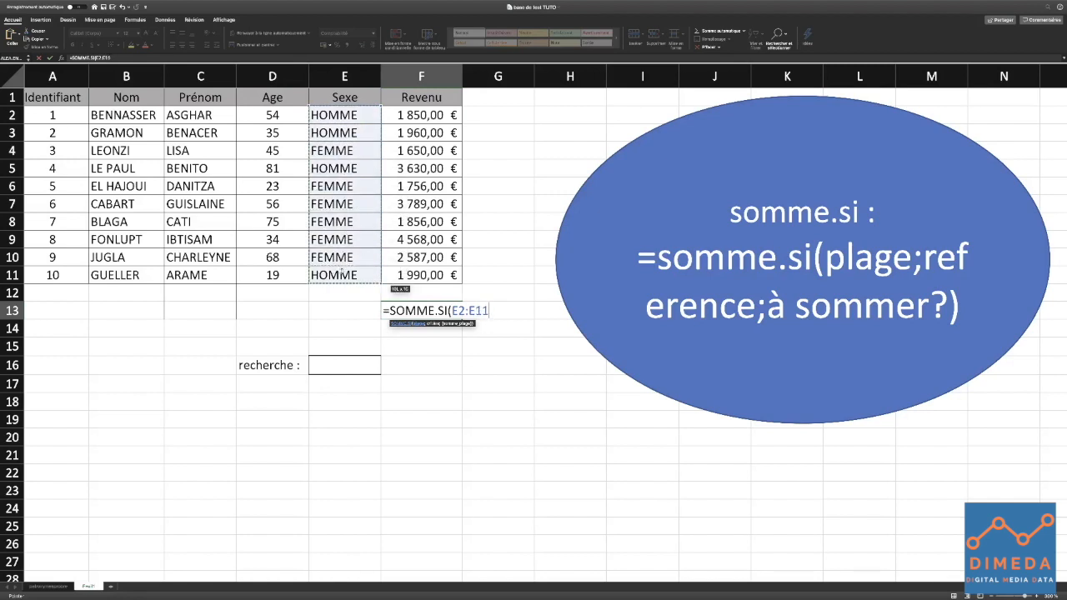
text(;"HOMME)
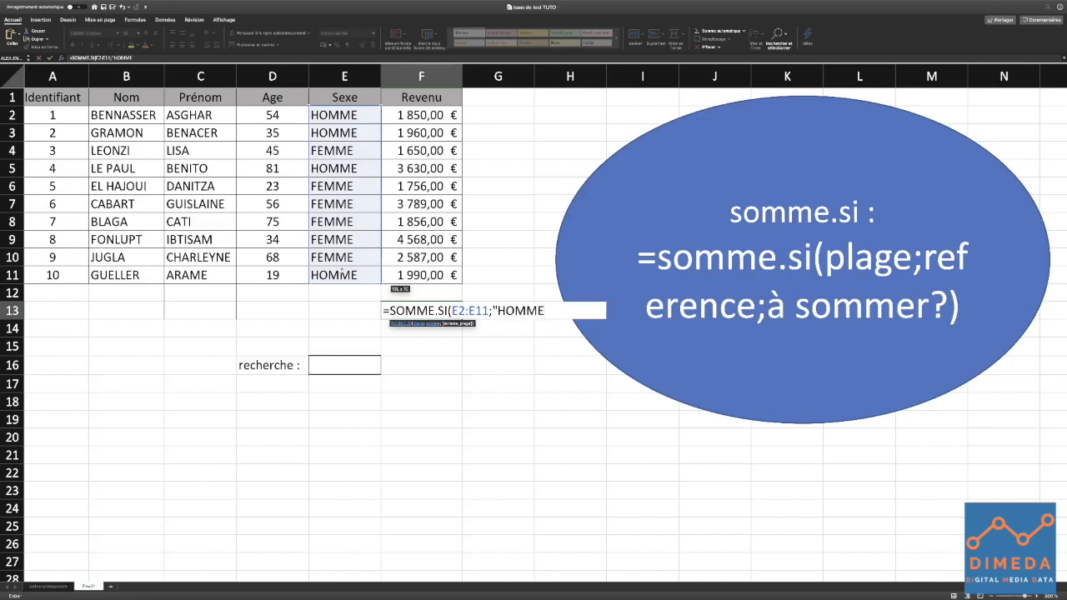
text(";)
drag(415, 121, 415, 276)
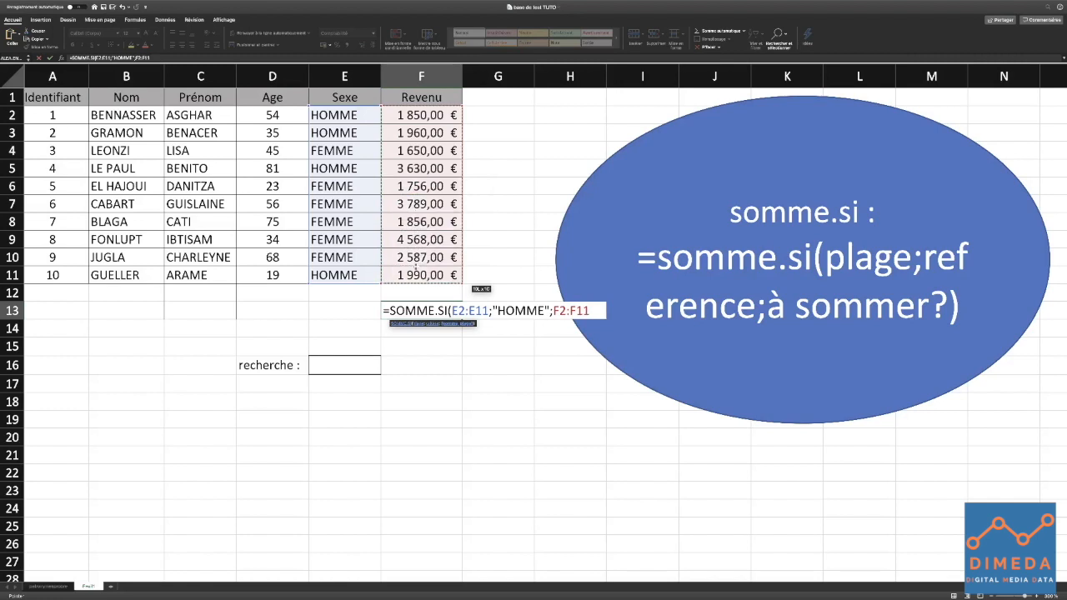
text())
key(Return)
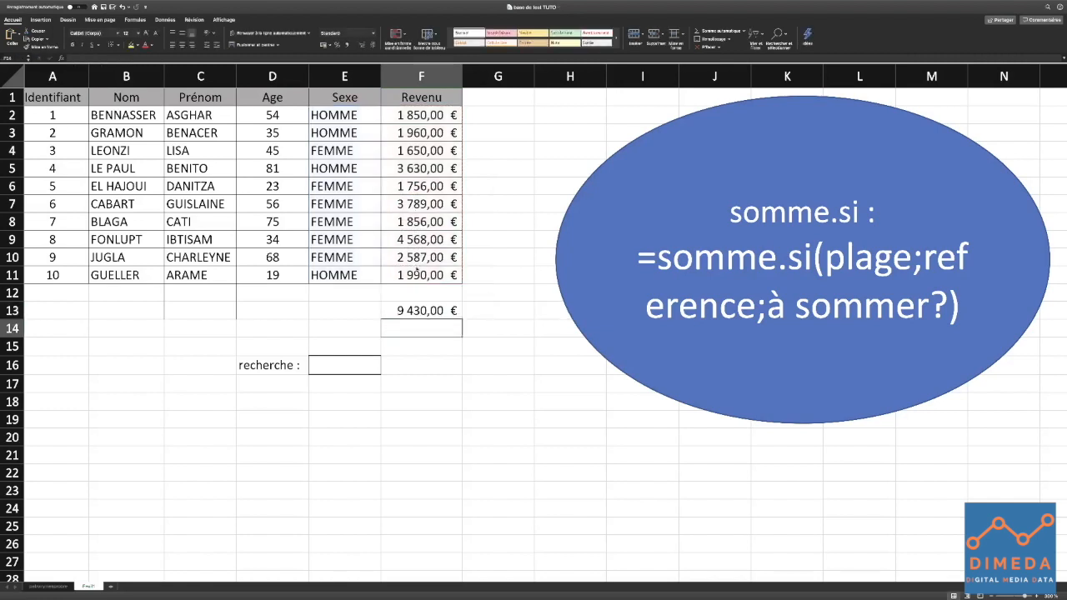
Step: Examine the Sexe column against the Revenu cells in rows 2 to 4 to see which incomes the SOMME.SI formula includes
key(Up)
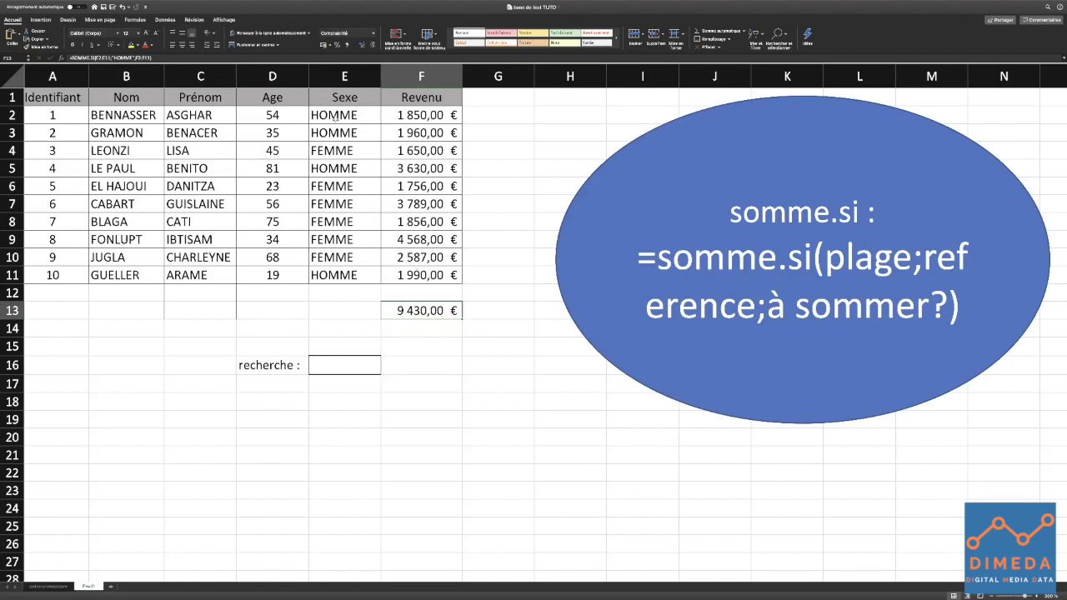
click(344, 76)
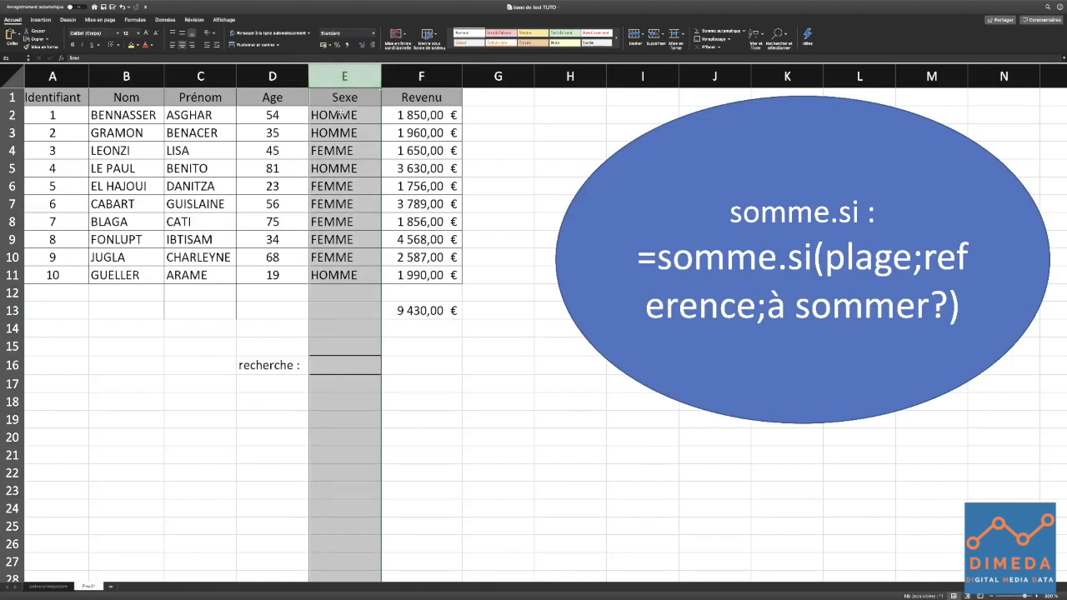
click(409, 114)
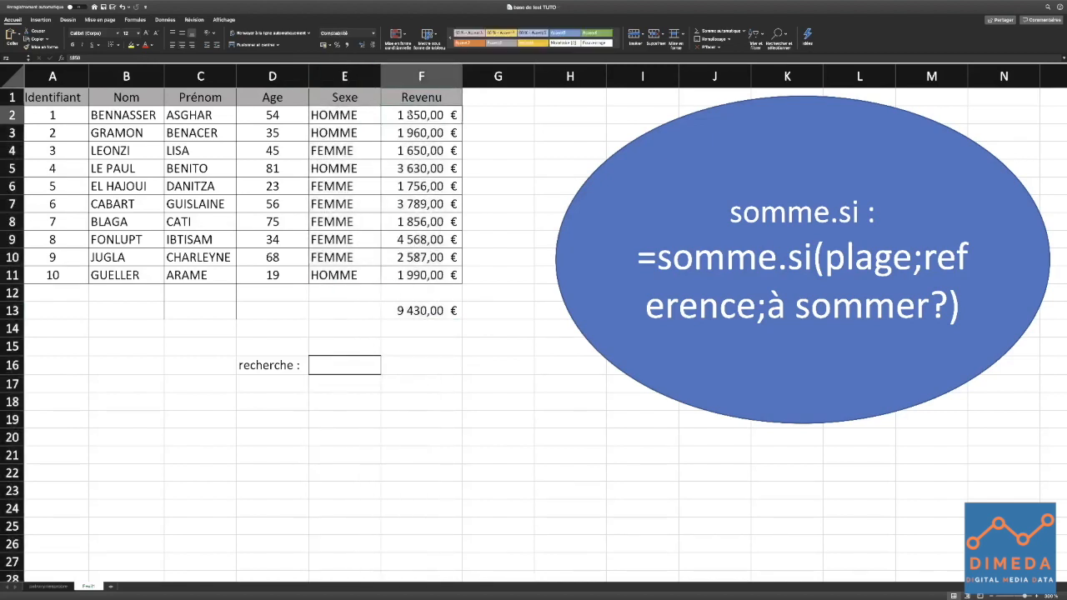
click(313, 137)
click(396, 133)
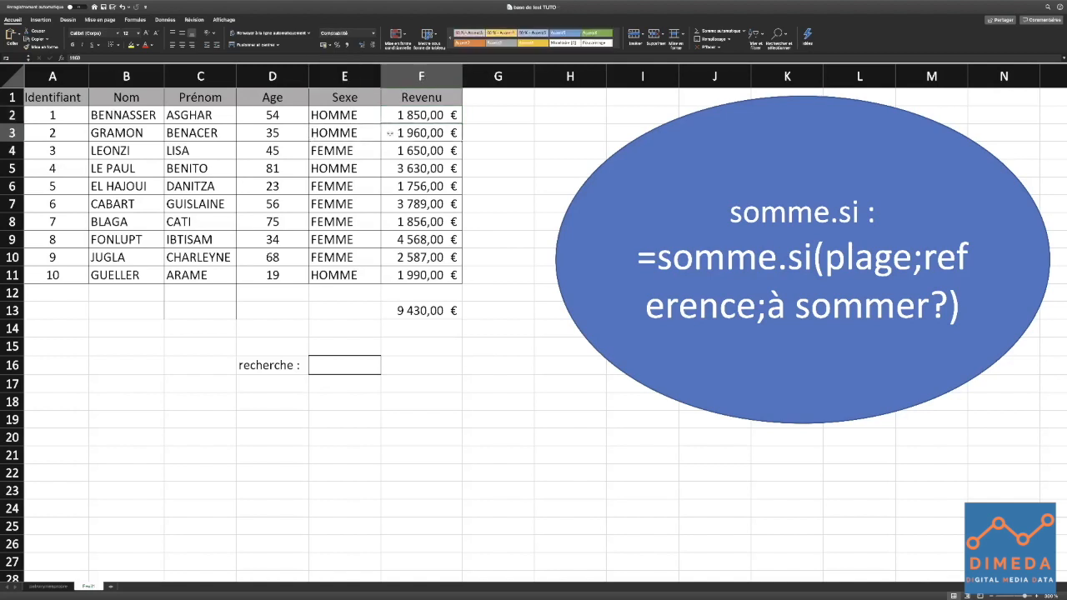
click(340, 148)
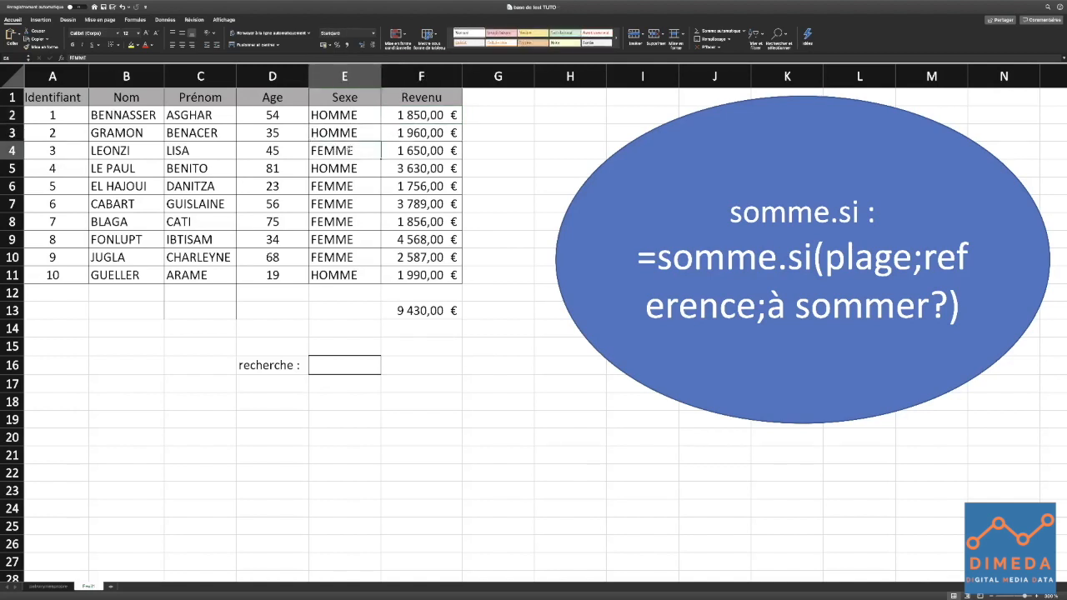
click(402, 150)
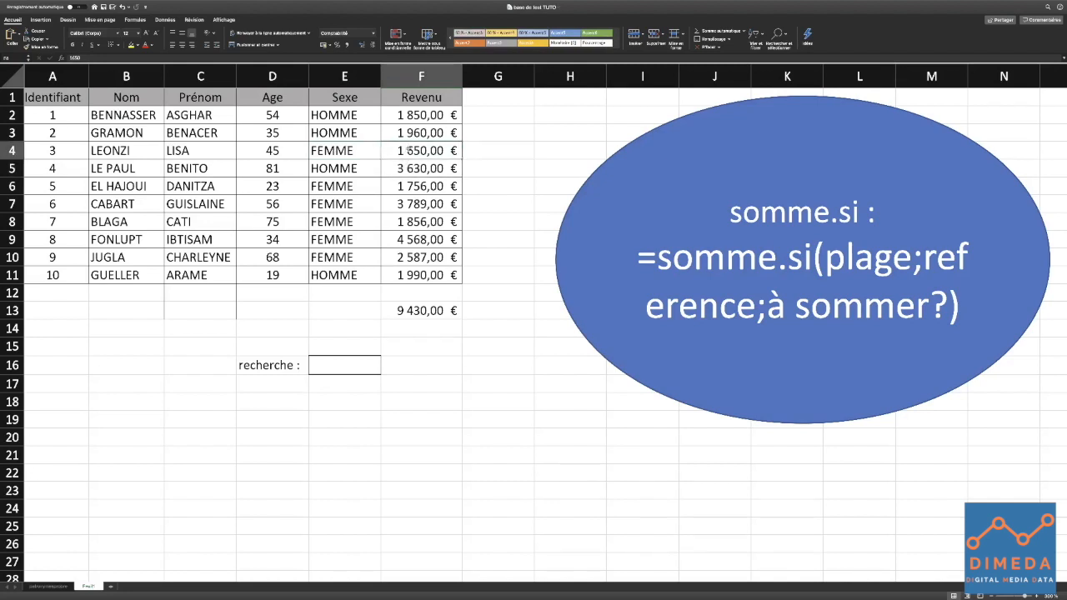
Step: Test the SOMME.SI formula by clearing the incomes in F4 and F5 in turn, undoing each deletion
key(Delete)
key(super+z)
key(Down)
key(Delete)
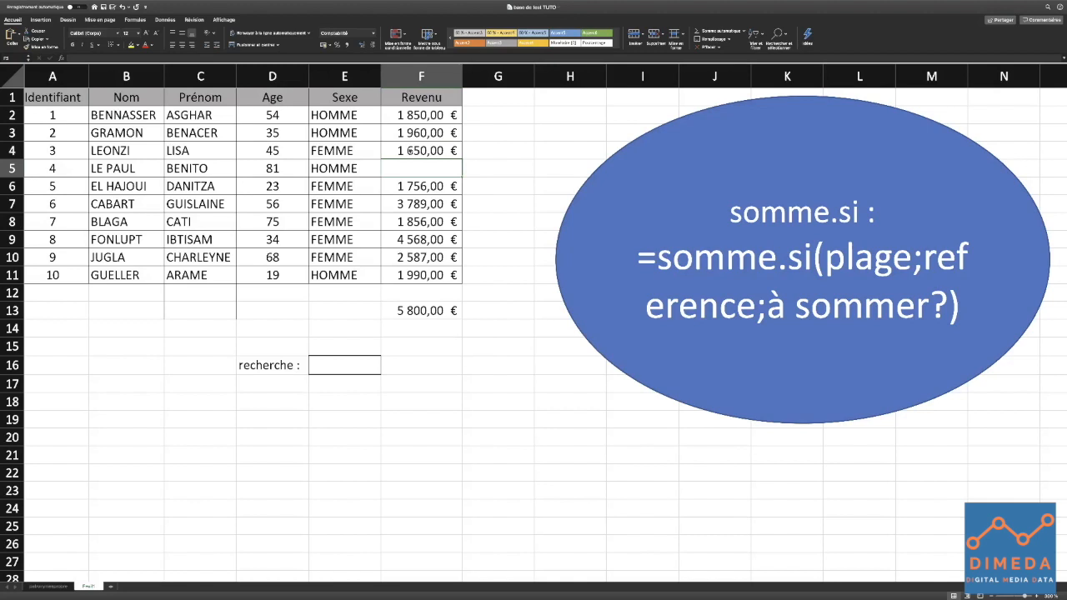
key(super+z)
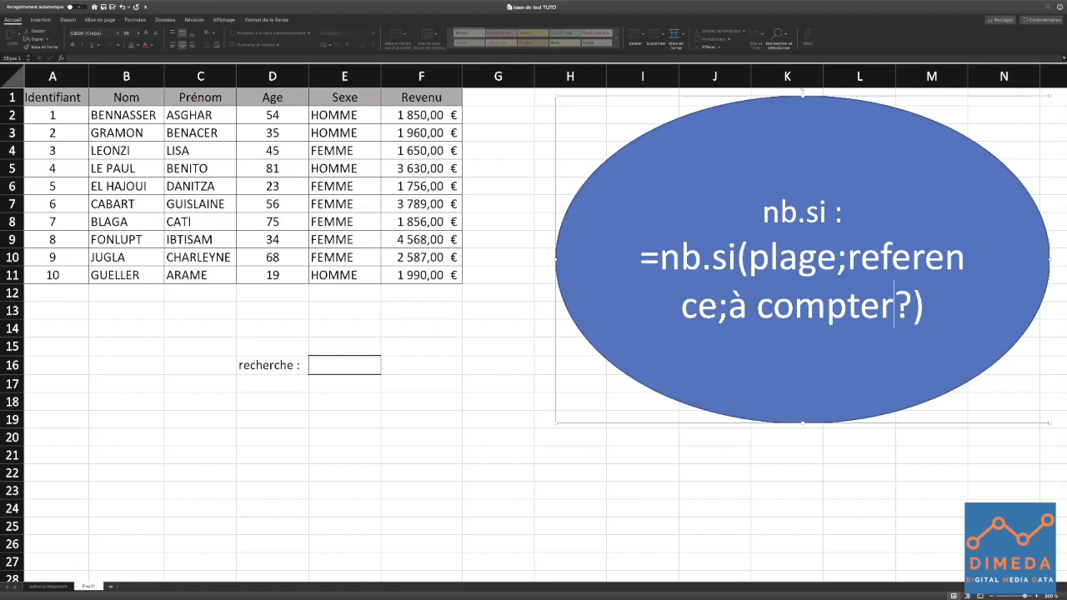
Step: Enter the labels "nb femmes" in cell D13 and "nb hommes" in cell D14
click(323, 309)
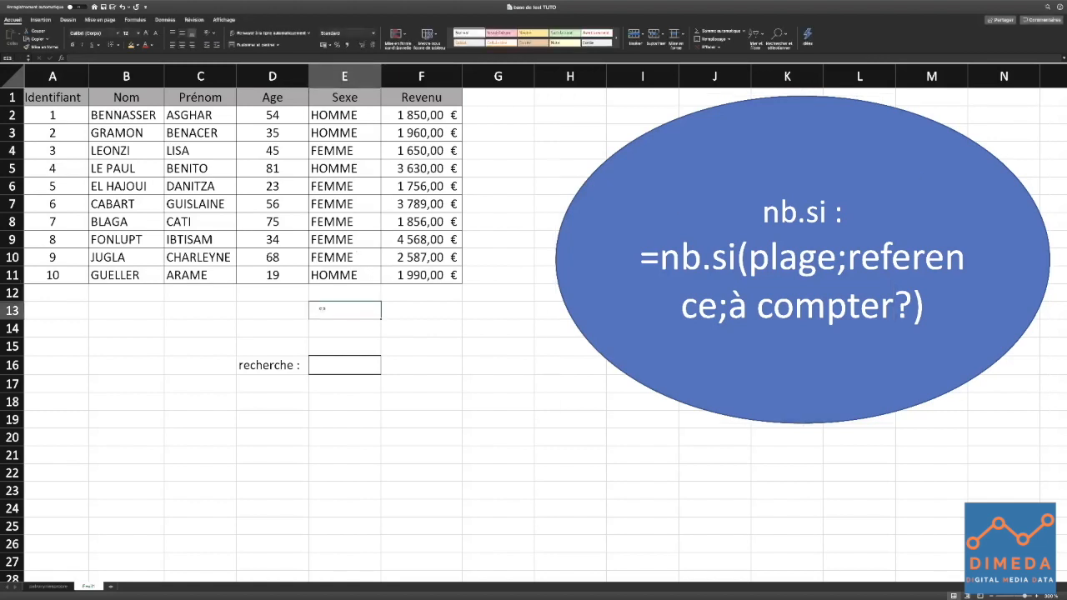
key(Left)
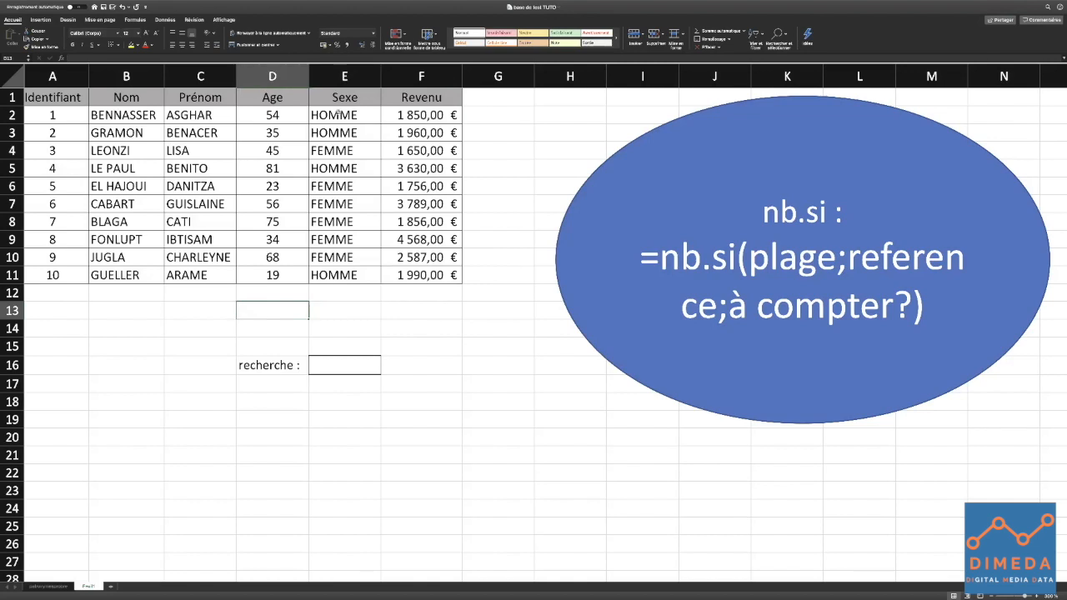
text(nb femme)
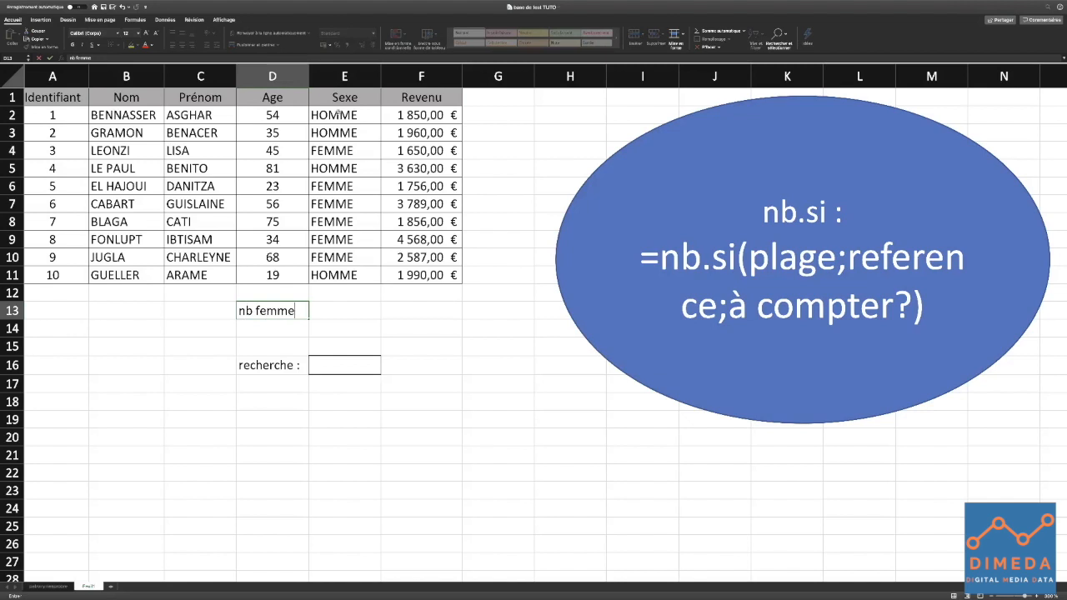
key(Return)
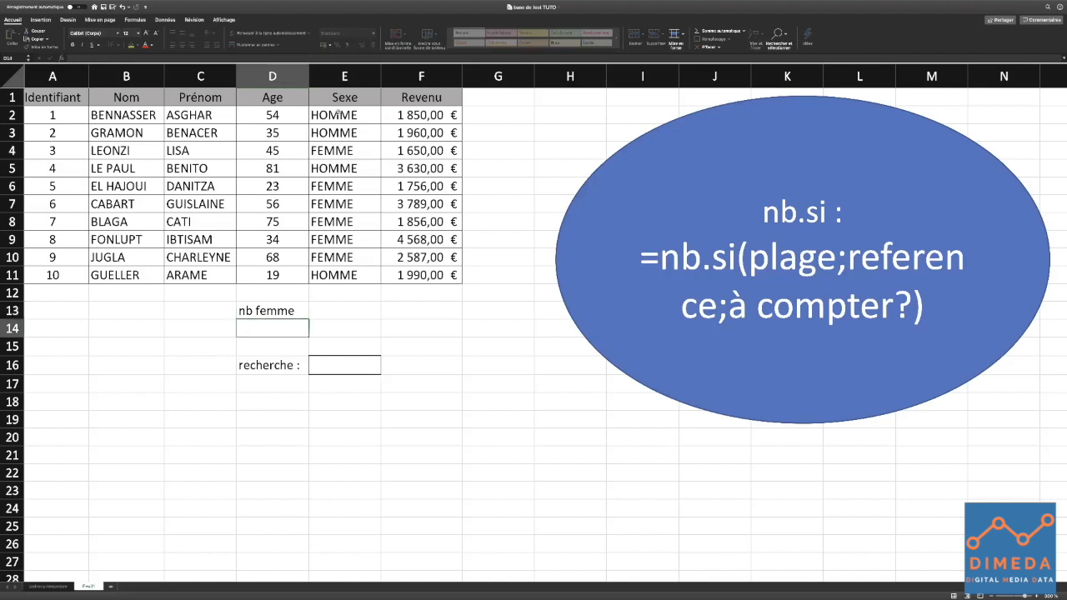
text(nb hommes)
double_click(302, 310)
text(s)
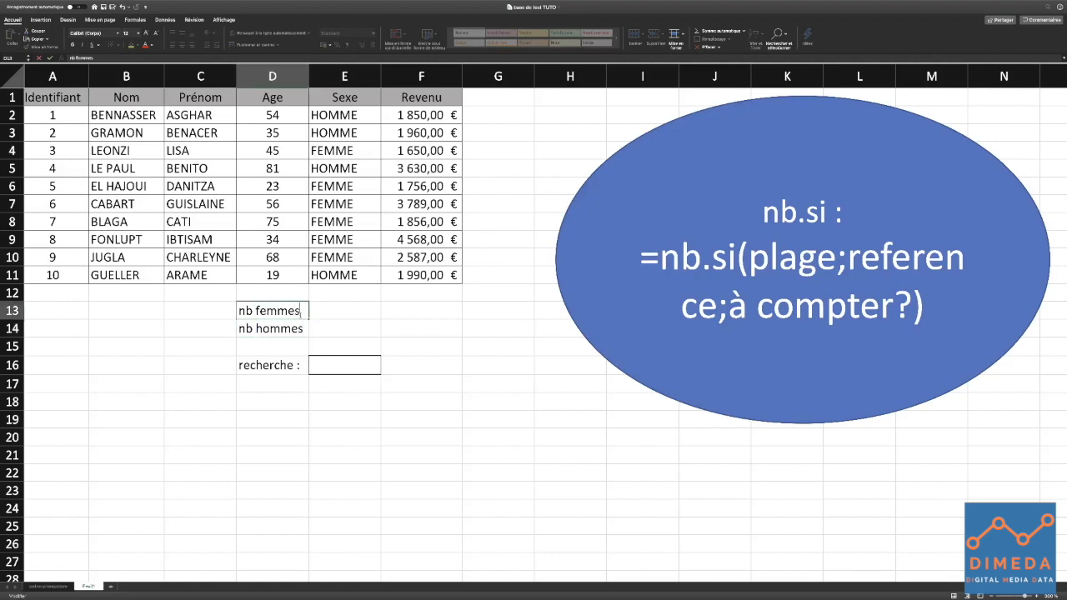
key(Return)
Step: Count the men in cell E13 with the formula =NB.SI(E2:E11;"HOMME")
key(Right)
key(Up)
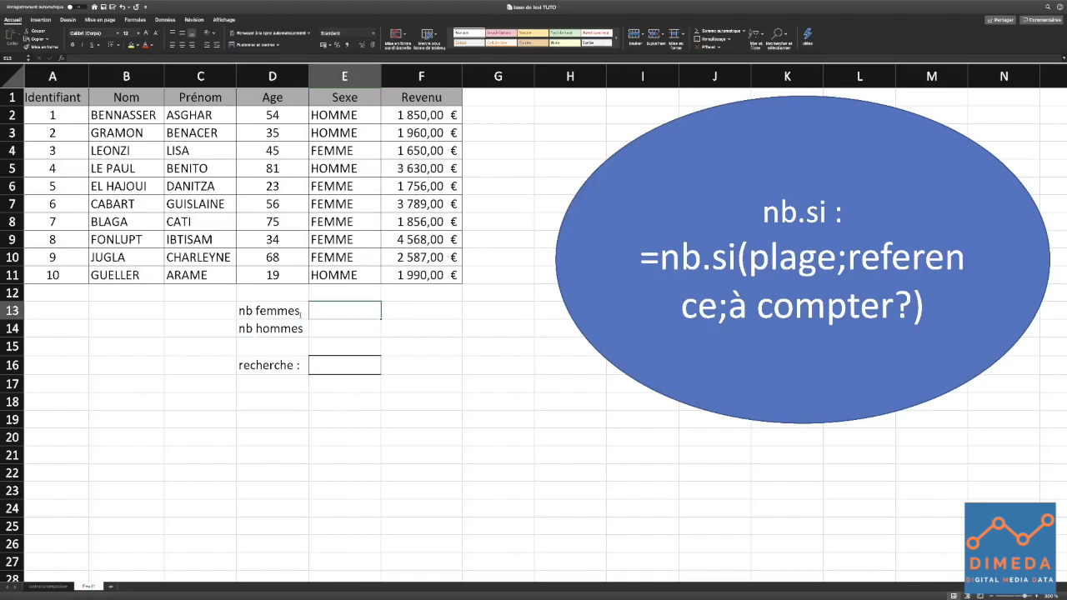
text(=nb)
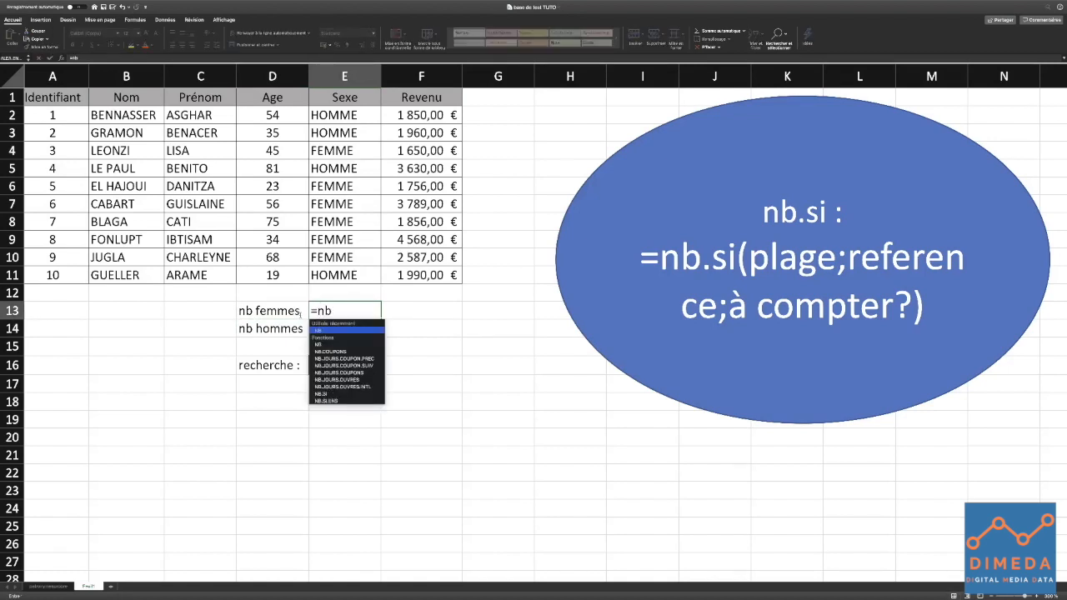
text(.si)
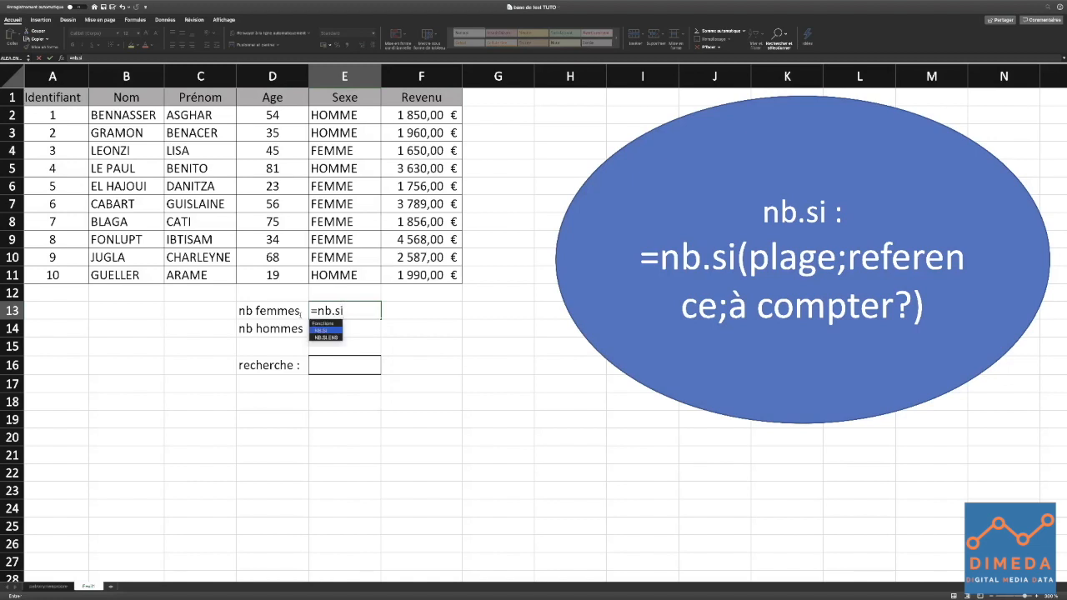
text(()
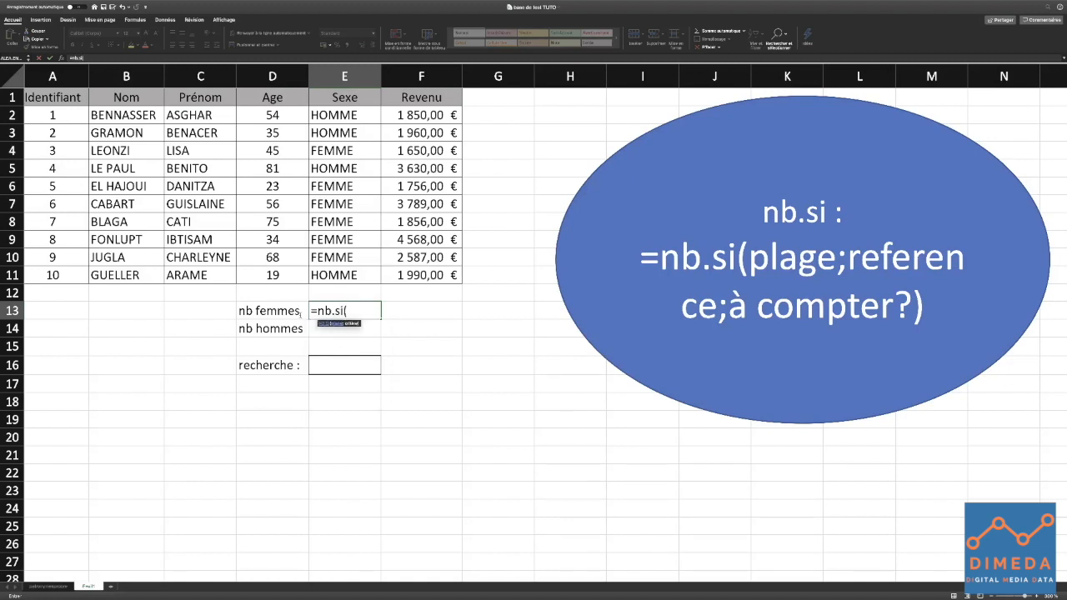
drag(334, 115, 341, 269)
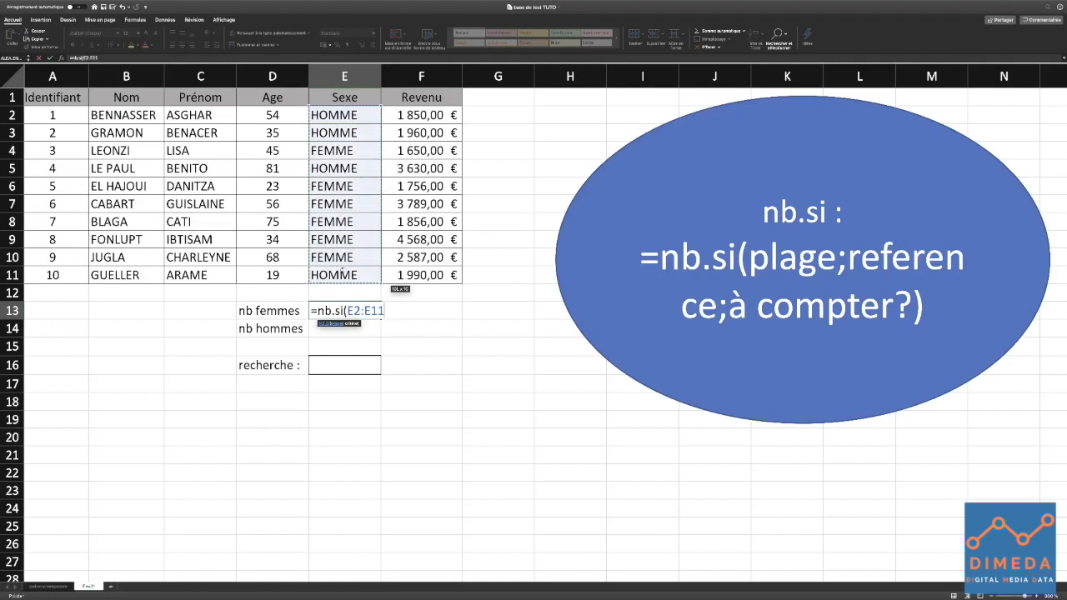
text(;"HOMME)
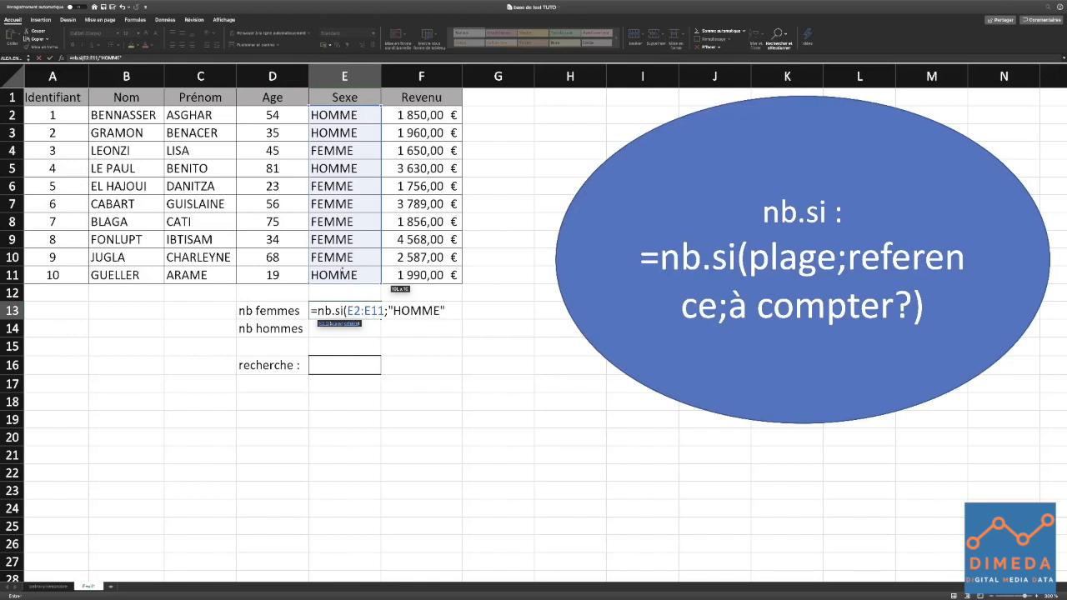
text("))
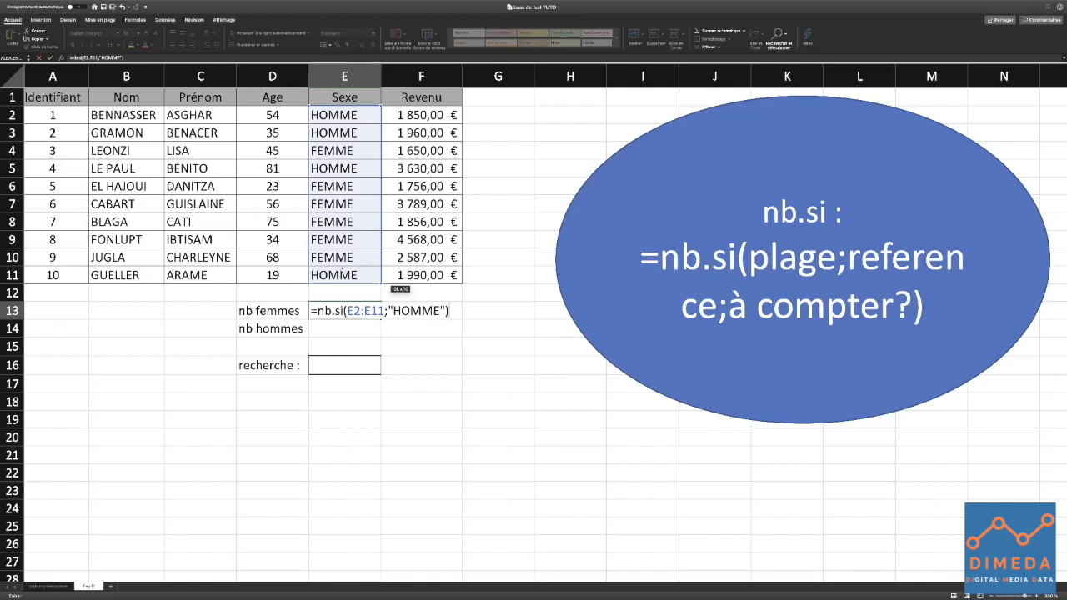
key(Return)
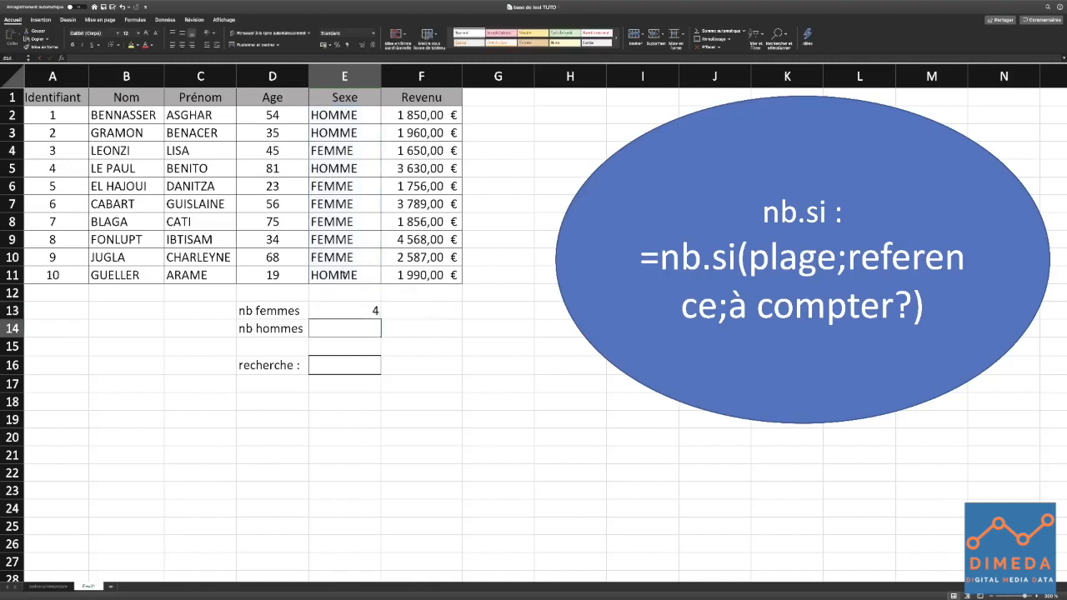
Step: Change the label in cell D13 to "nb Hommes" and the one in D14 to "nb Femmes"
click(262, 313)
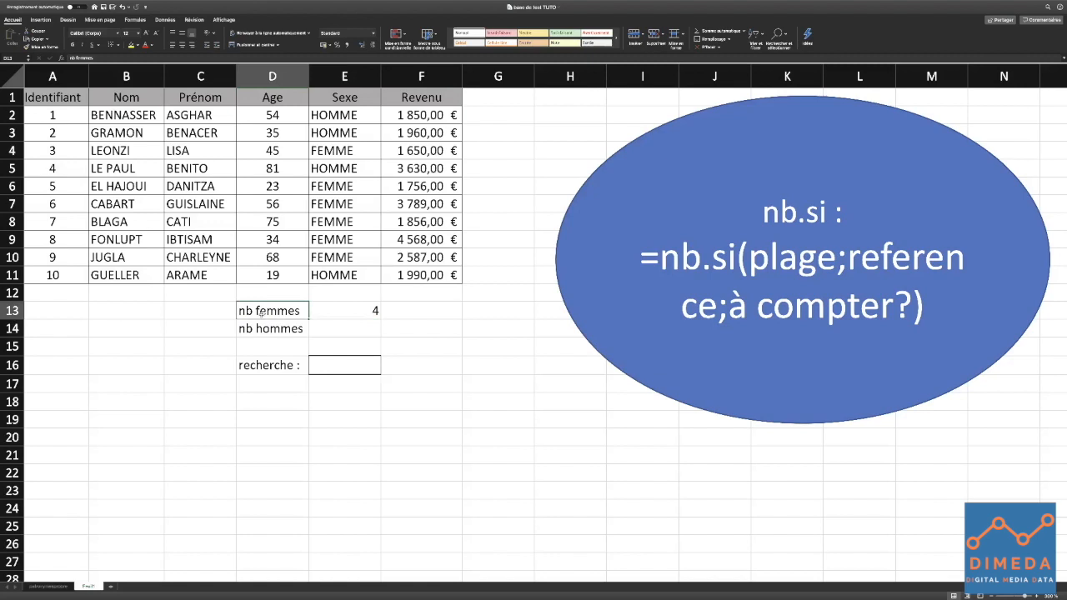
double_click(262, 311)
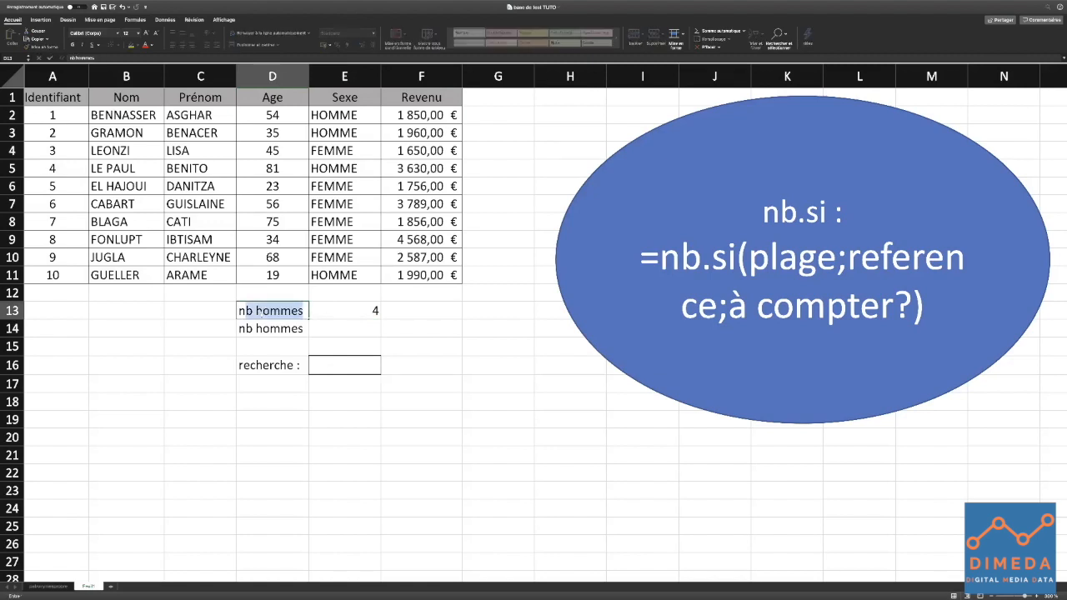
text(Hommes)
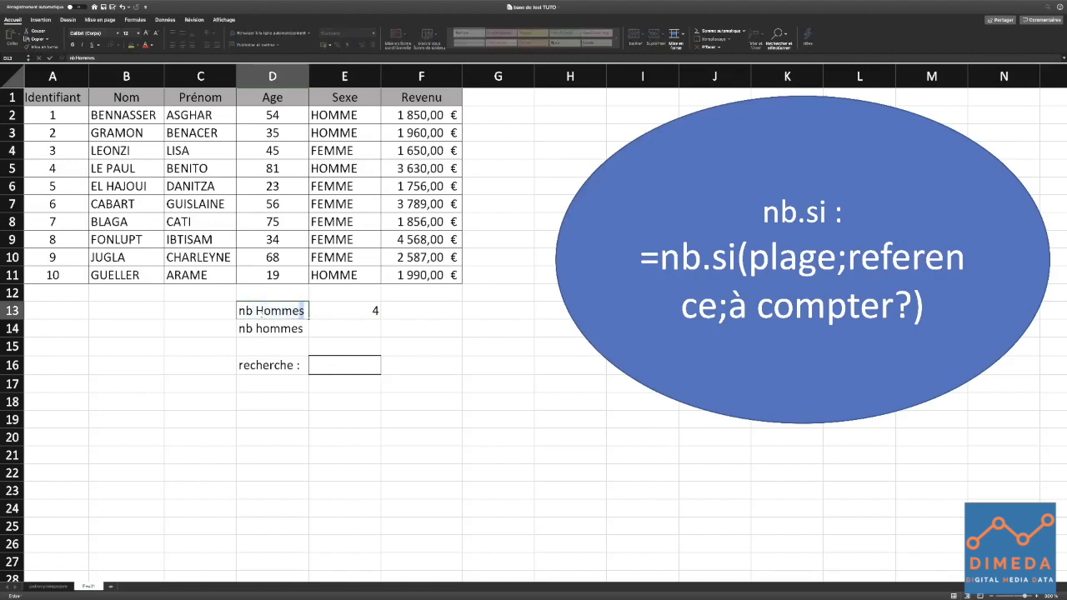
key(Return)
text(nb )
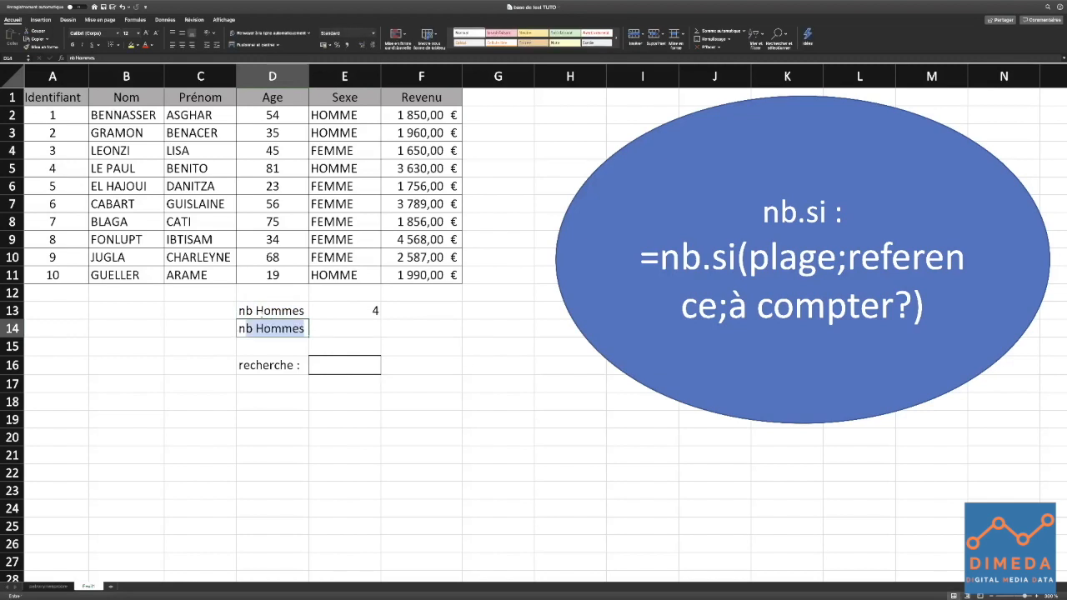
text(Fe)
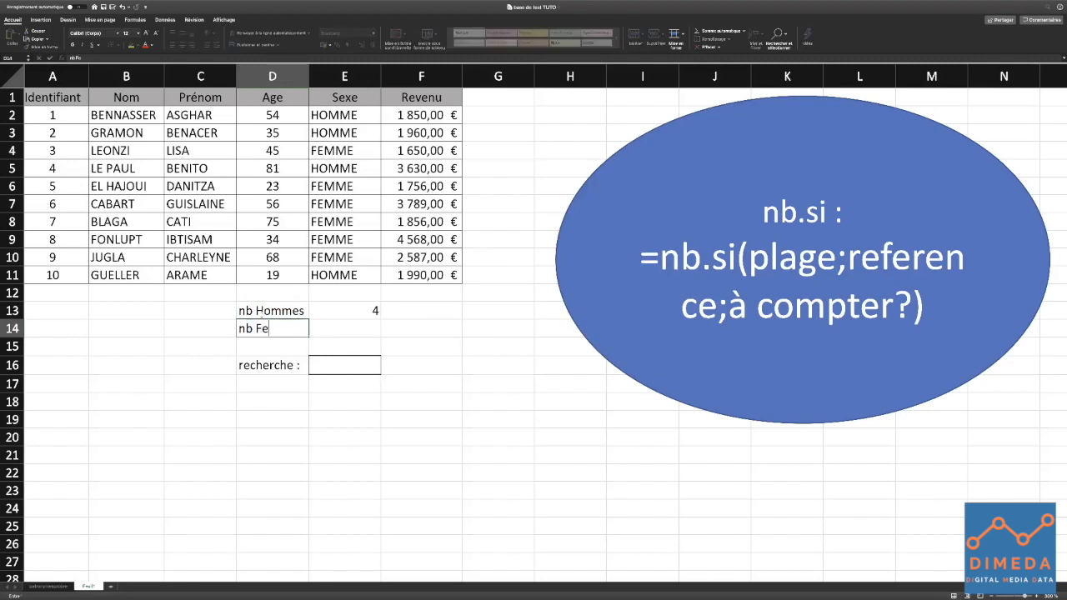
text(mmes)
key(Return)
Step: Count the women in cell E14 with the formula =NB.SI(E2:E11;"FEMME")
key(Up)
key(Right)
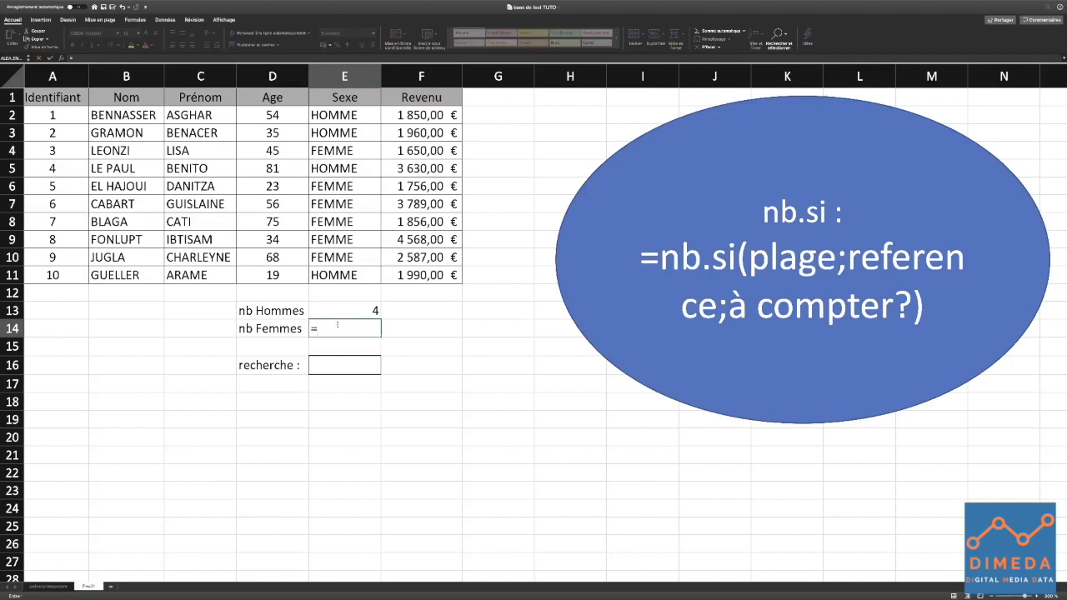
text(nb.si)
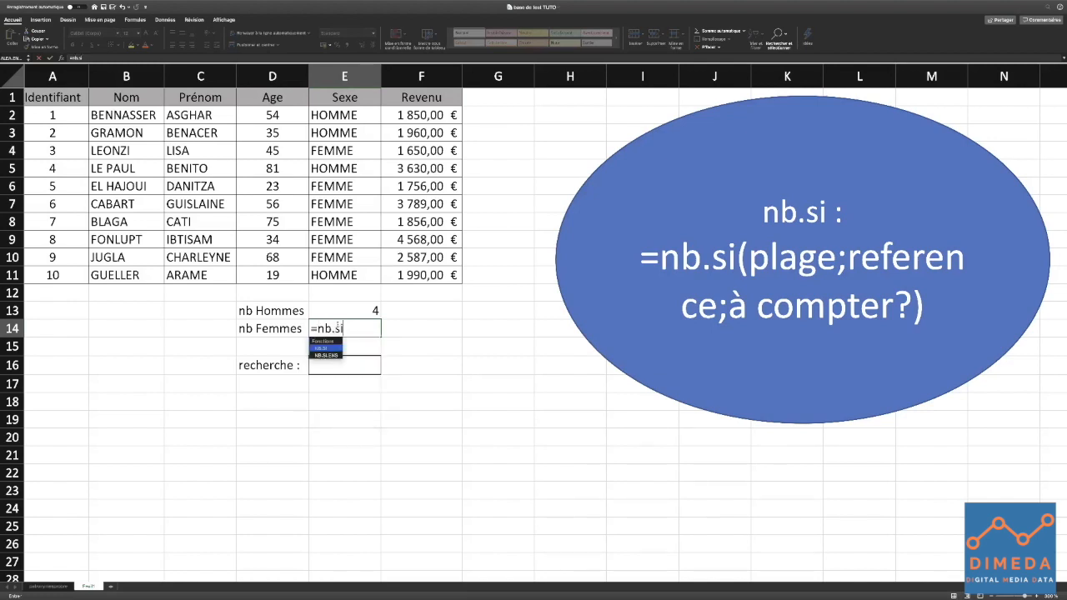
text(()
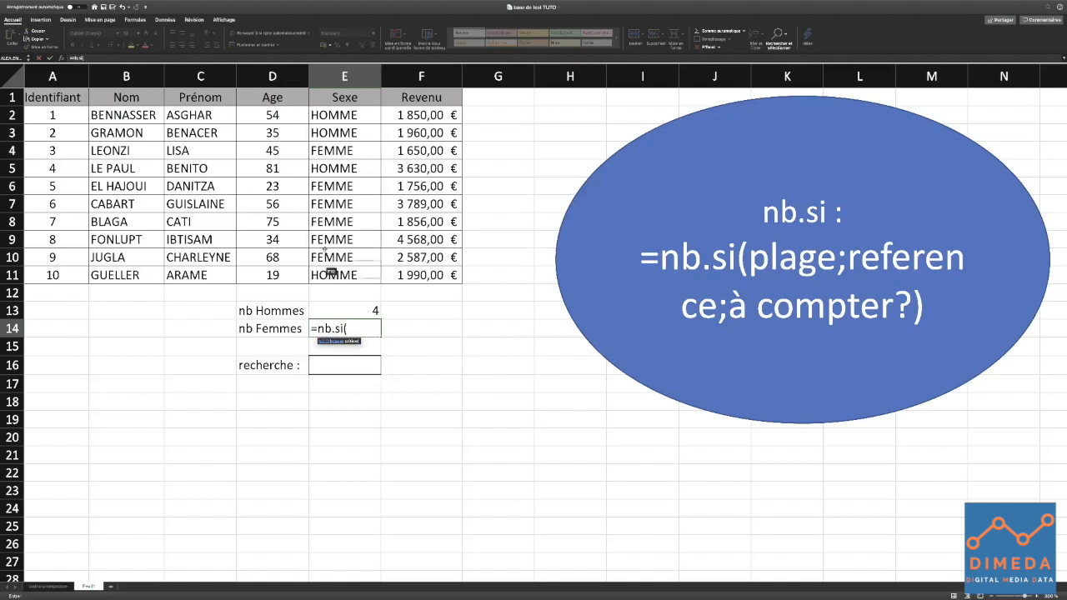
drag(329, 118, 344, 283)
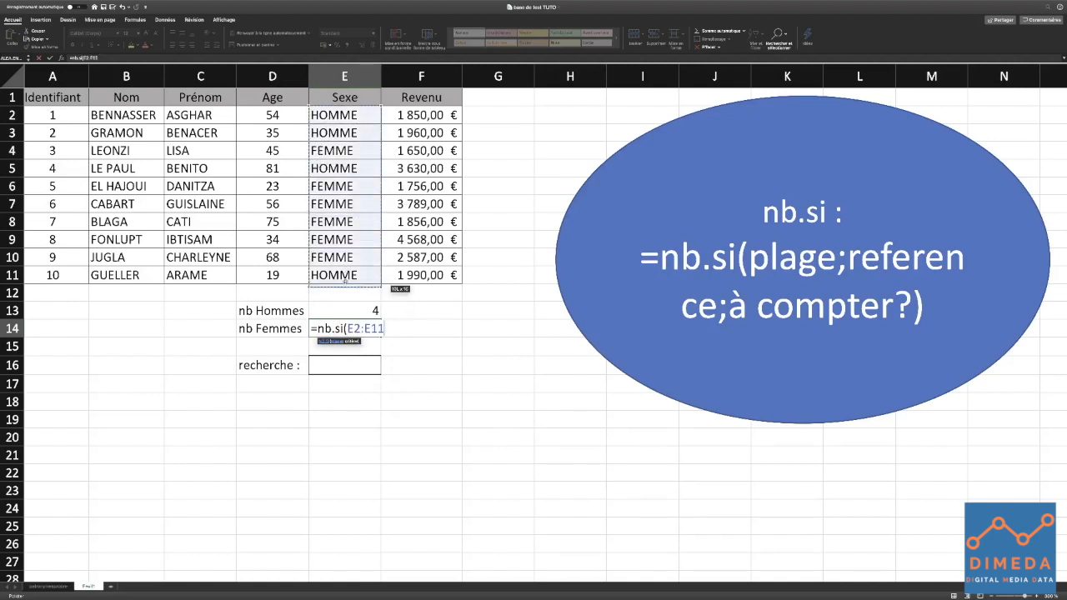
text(;)
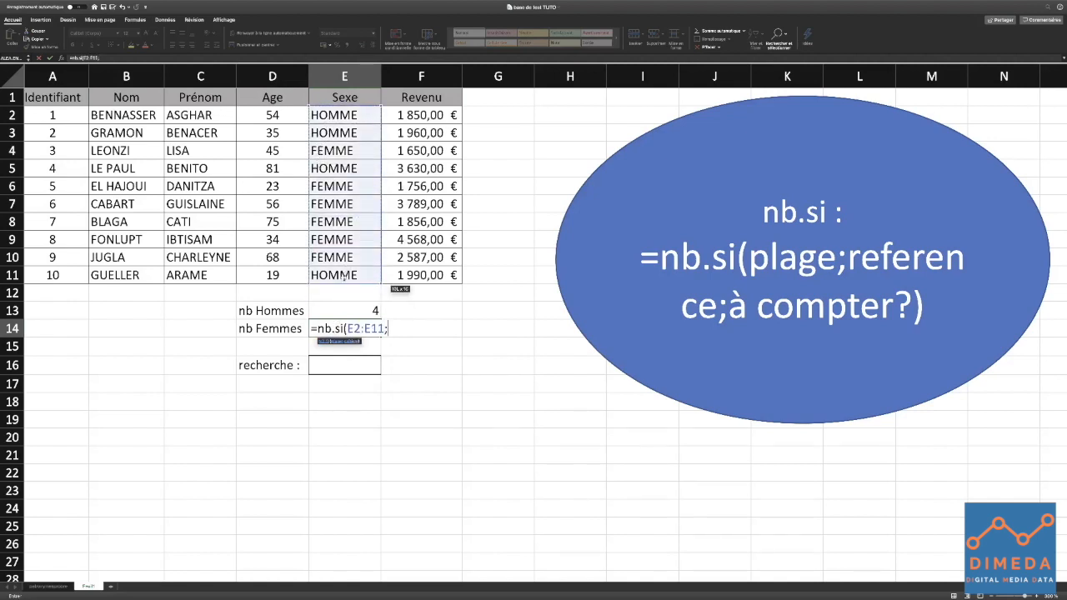
text("FEMMES)
key(BackSpace)
text("))
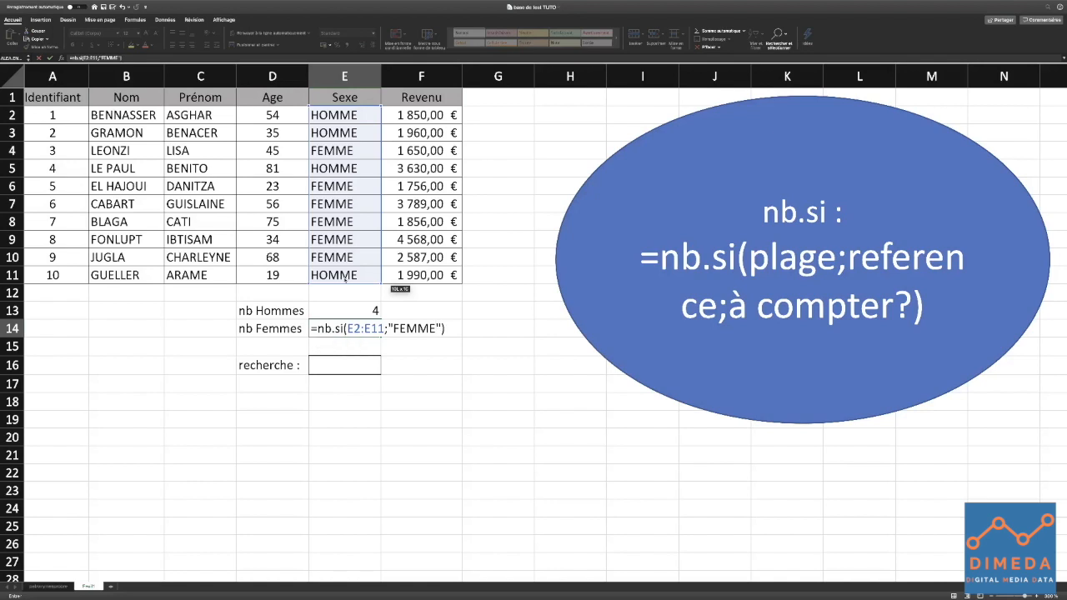
key(Return)
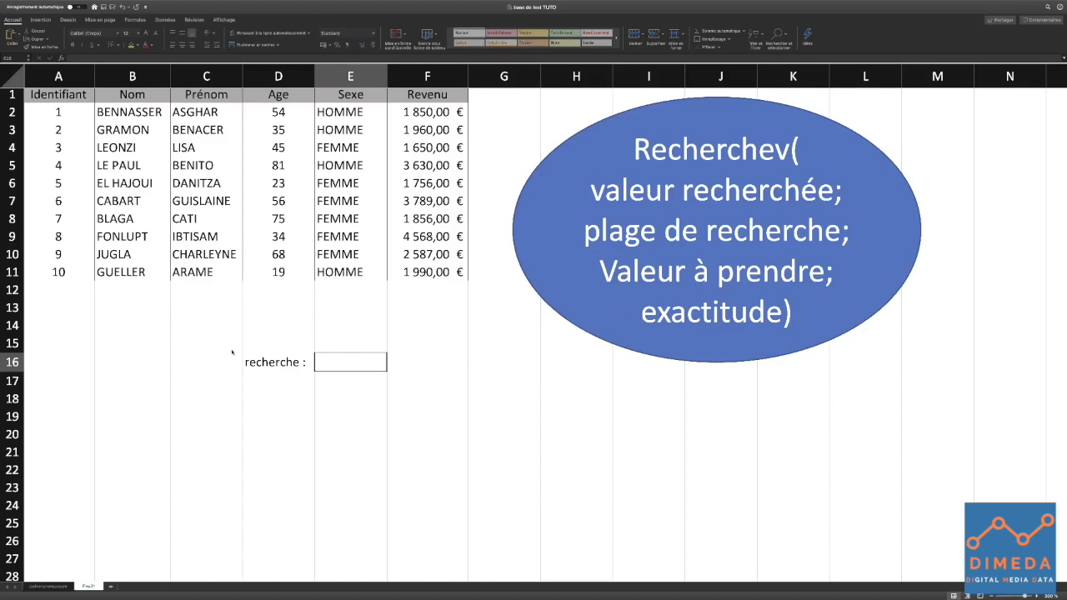
Step: Enter 5 as the search value in cell E16 and select cell E13
click(335, 362)
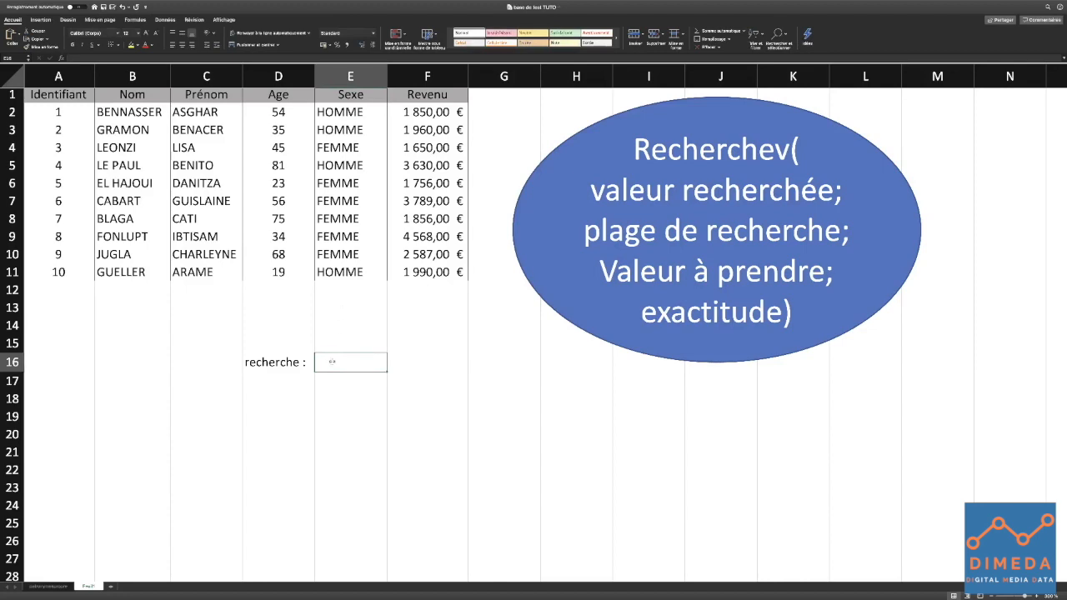
text(5)
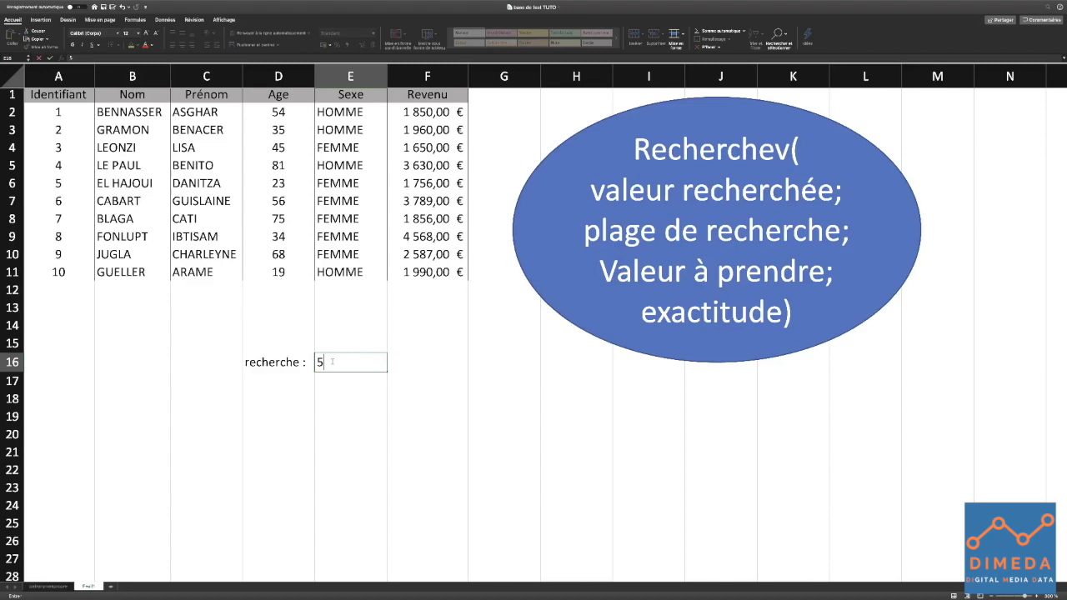
click(360, 310)
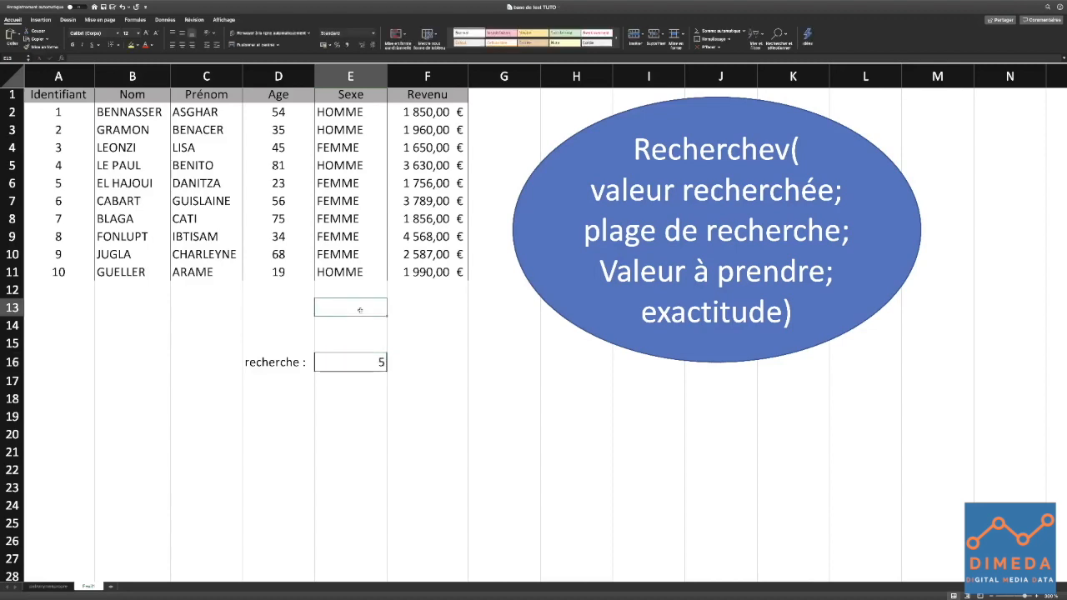
Step: Look up the first name for the identifier in E16 by entering =RECHERCHEV(E16;A2:F11;3) in cell E13
text(=recher)
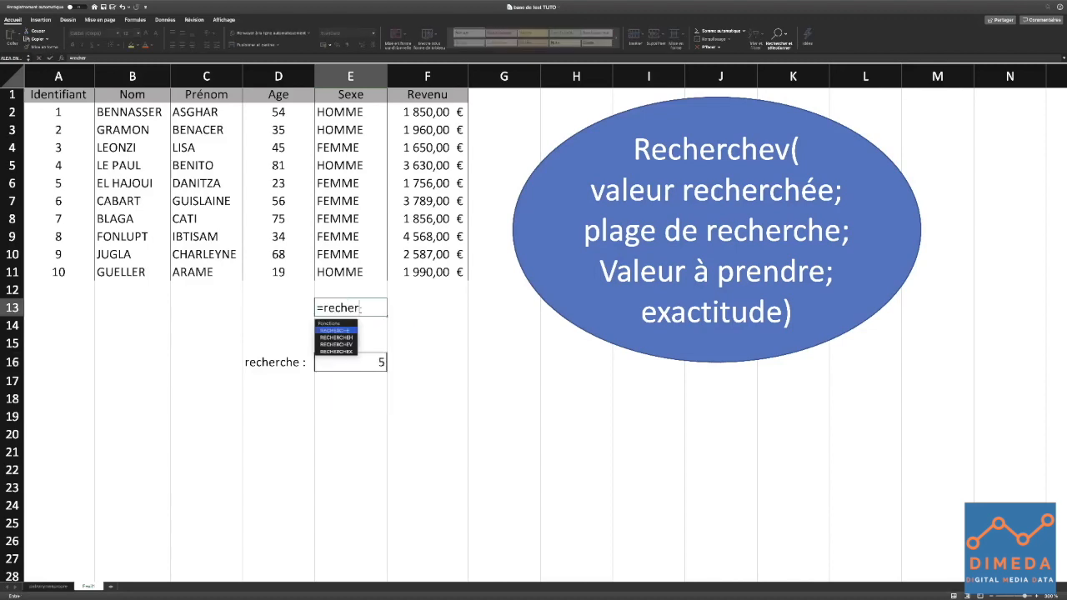
key(Down)
key(Tab)
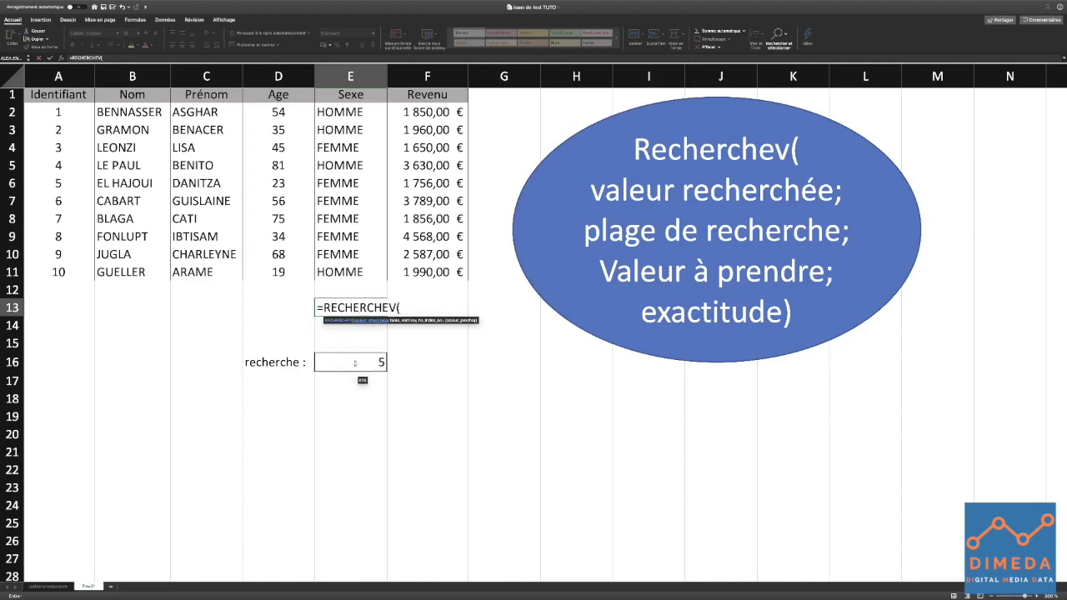
click(354, 363)
text(;)
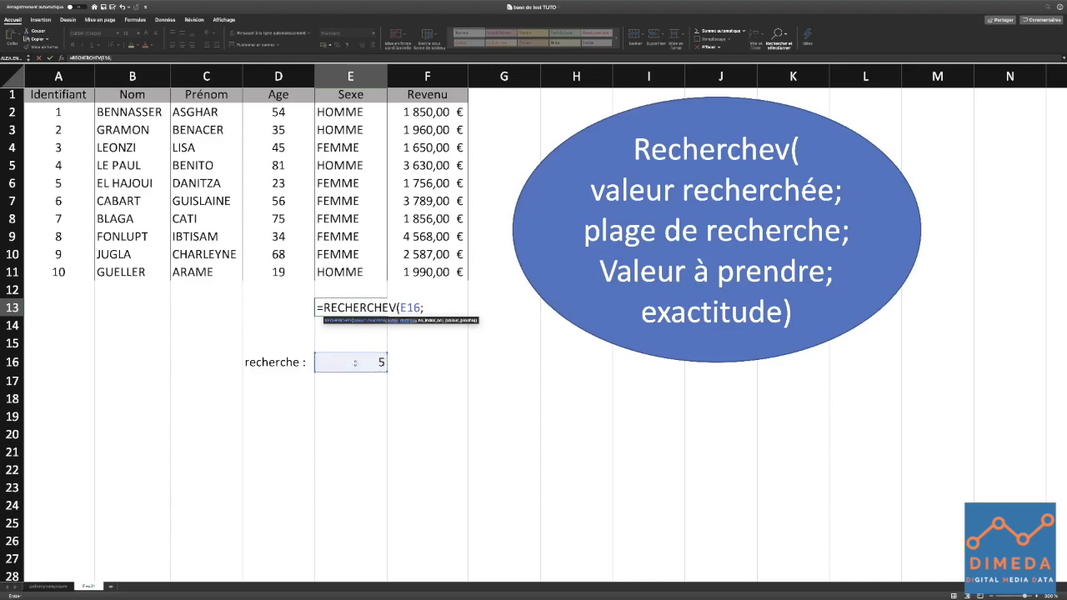
drag(50, 112, 171, 175)
drag(262, 225, 398, 276)
text(;)
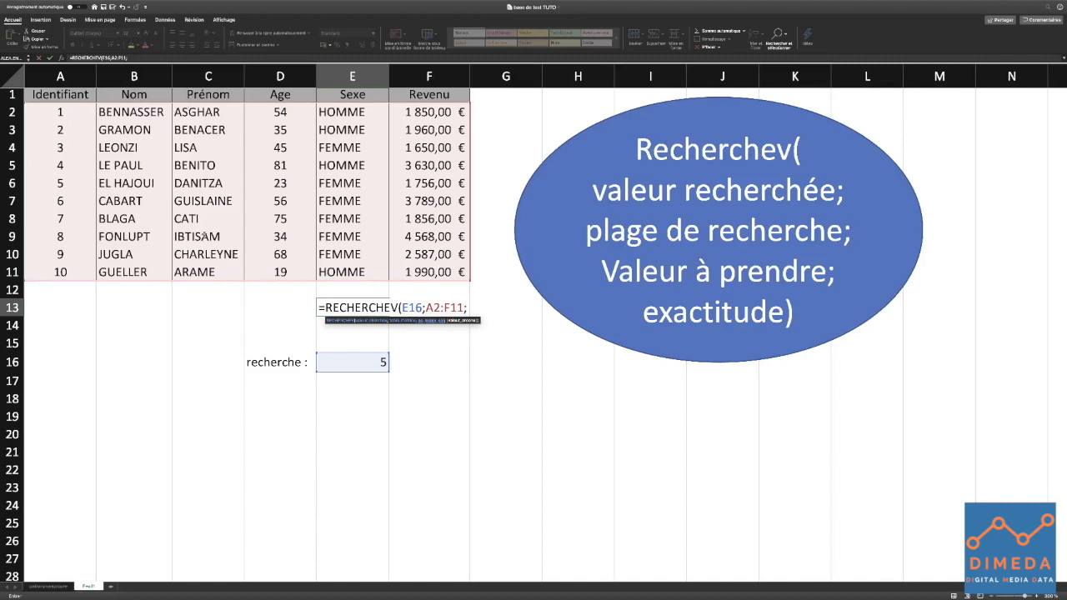
text(3)
text())
key(Return)
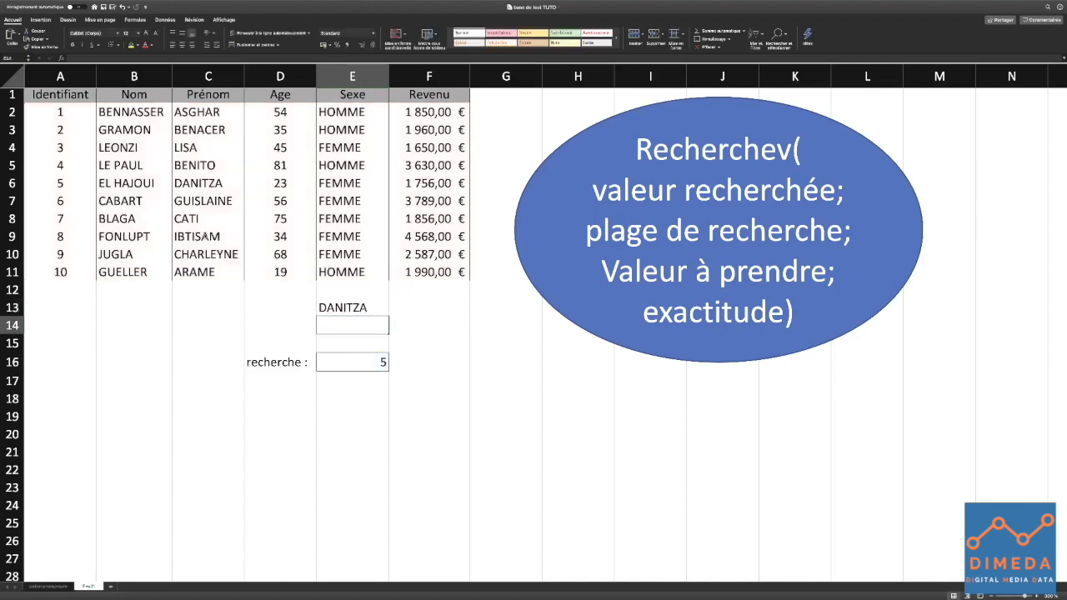
key(Up)
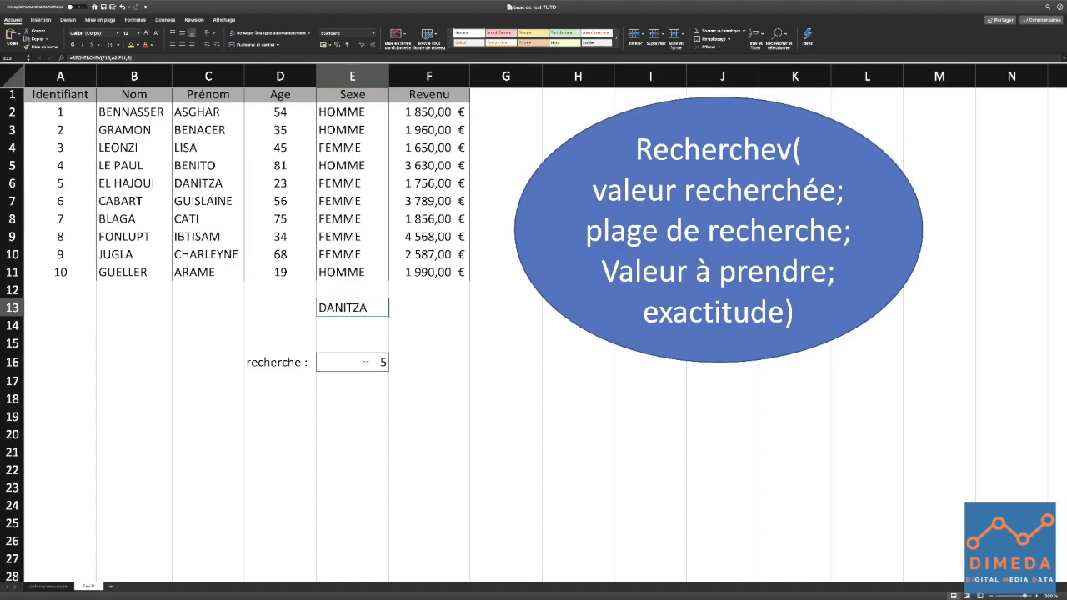
Step: Test the RECHERCHEV formula by setting the search value in E16 to 6 and 10 in turn
click(365, 361)
text(6)
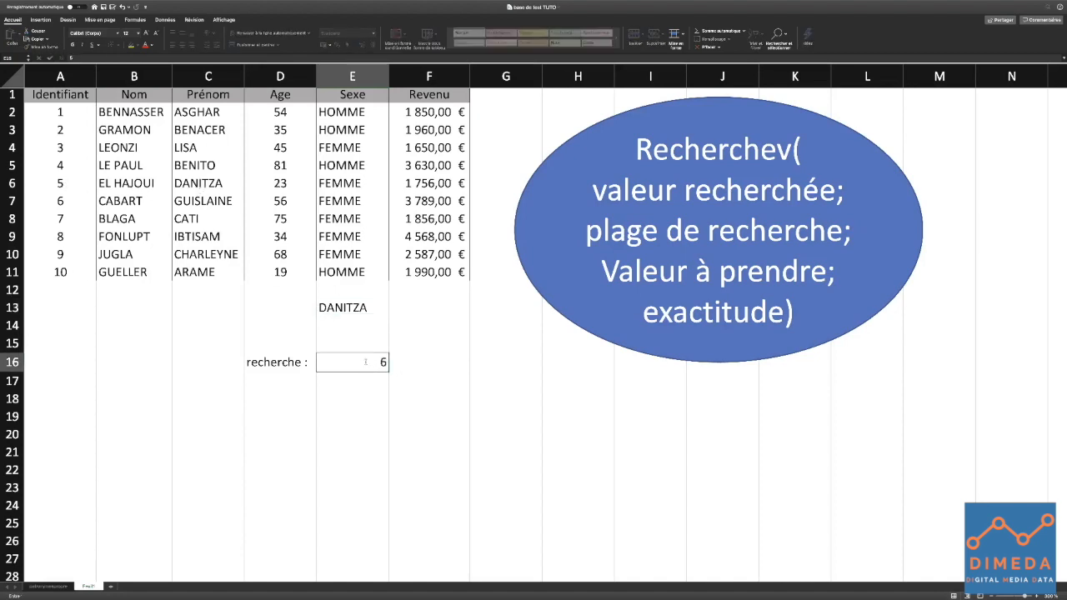
key(Return)
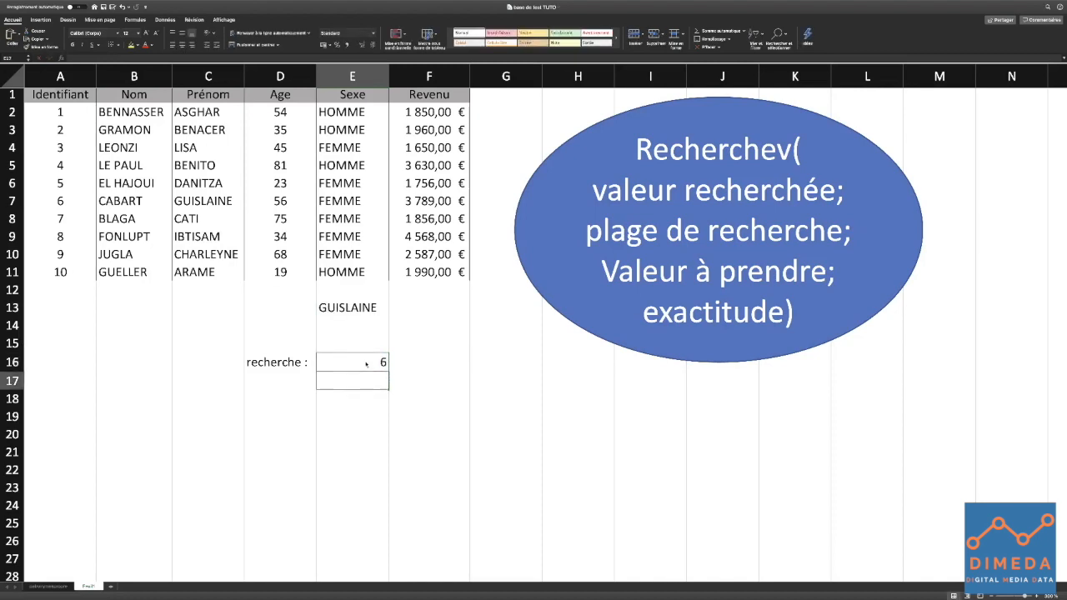
click(366, 362)
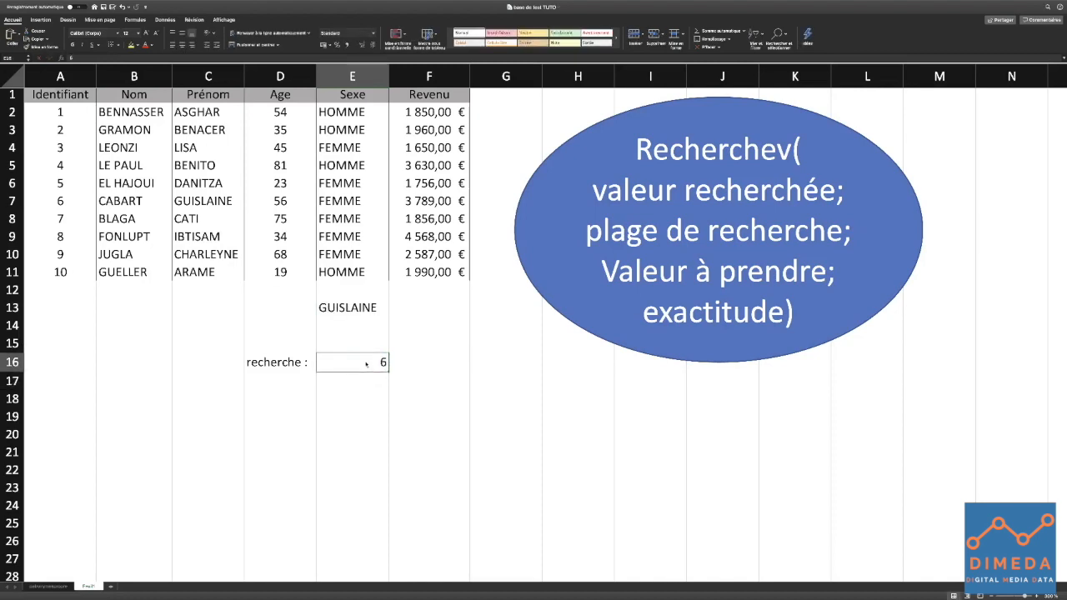
text(10)
key(Return)
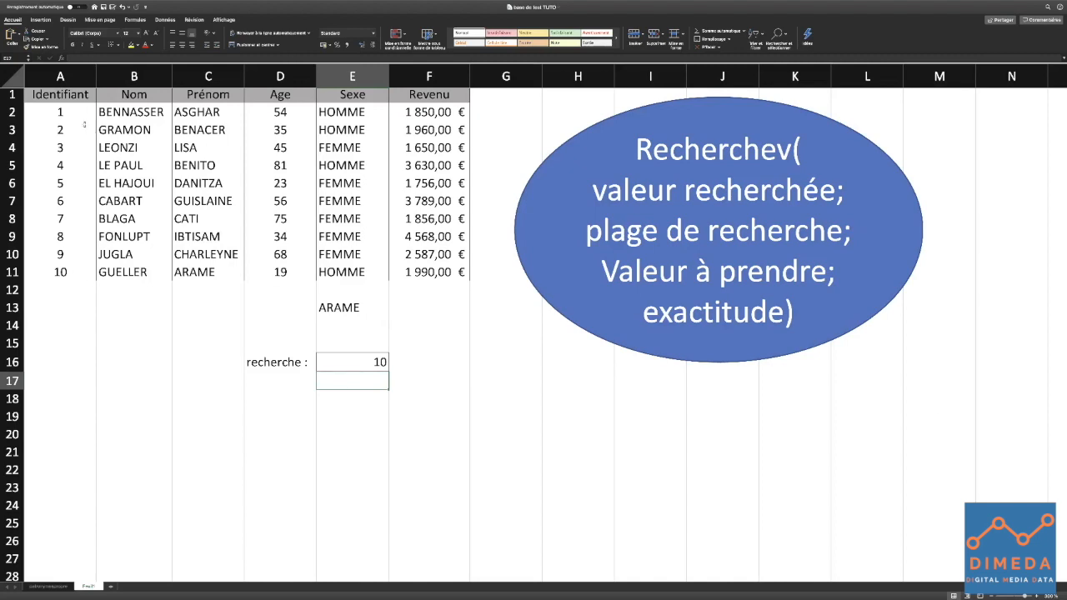
click(70, 113)
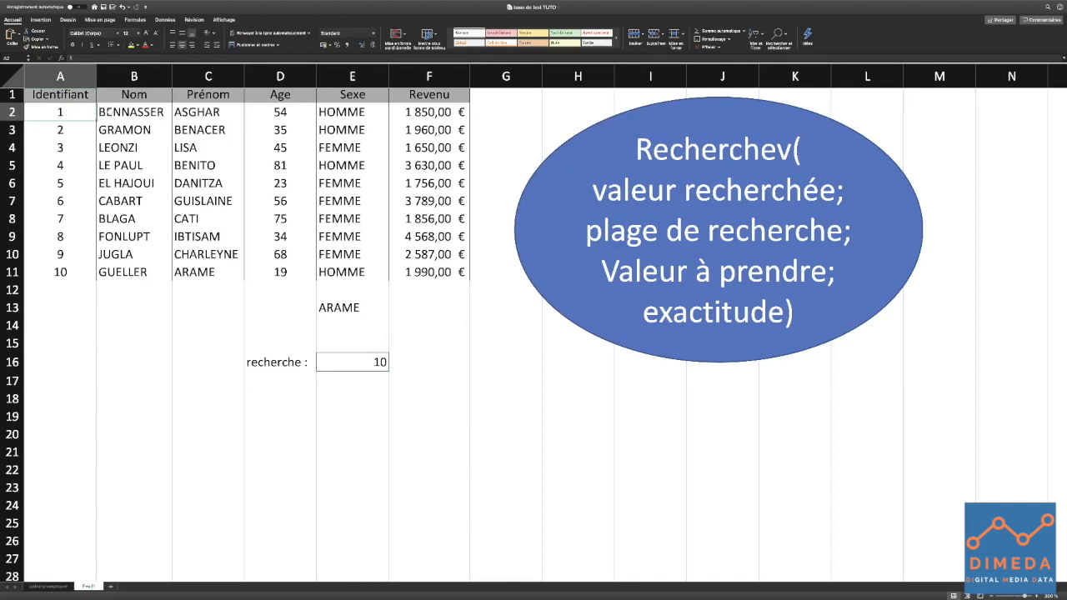
drag(395, 112, 142, 272)
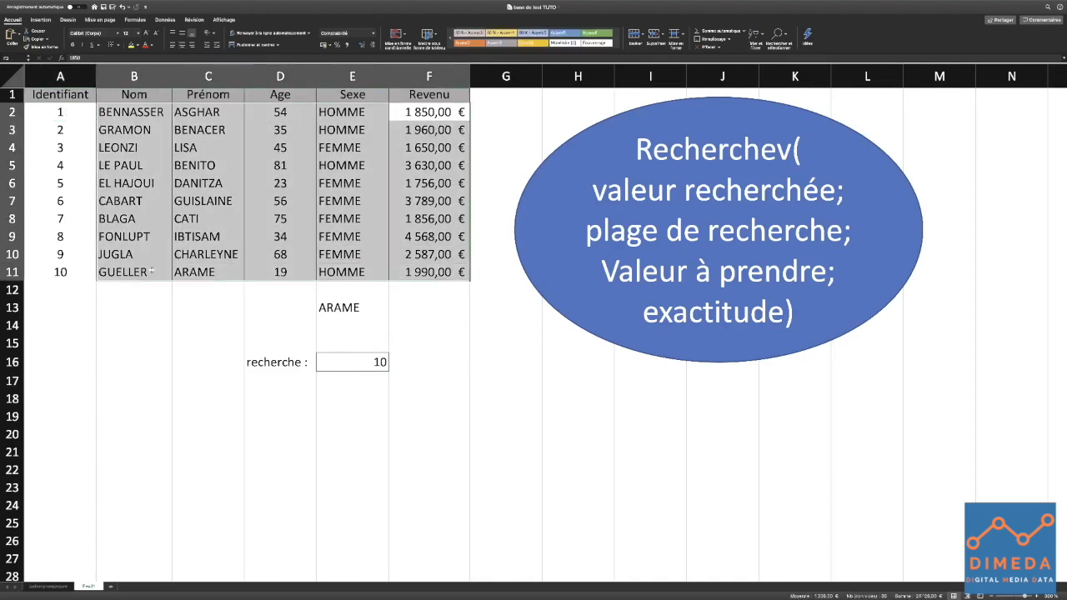
click(152, 270)
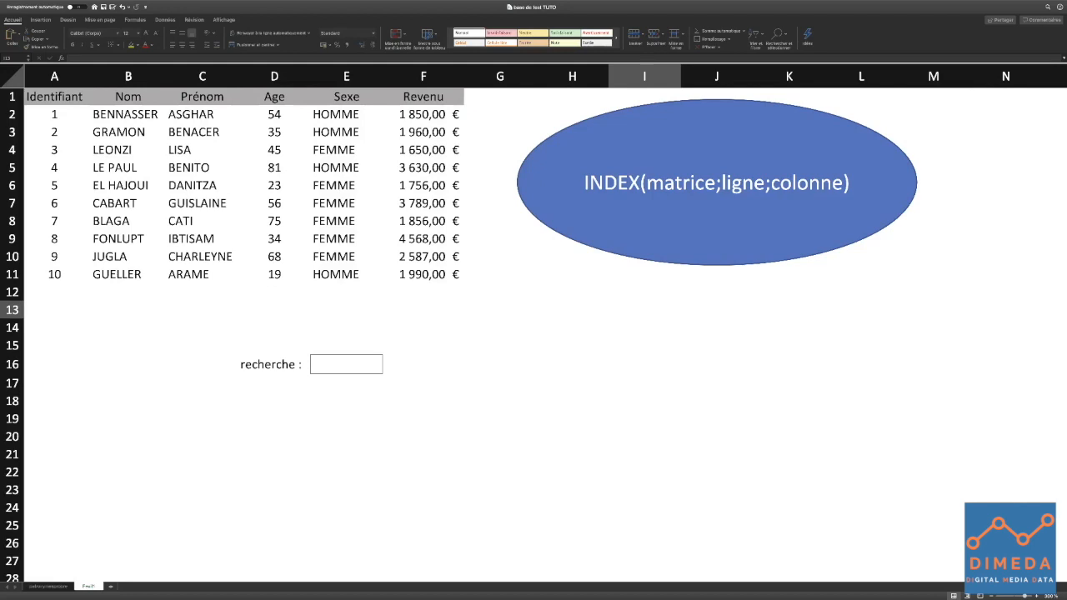
Step: Return the value at row 4, column 4 of the table by entering =INDEX(A2:F11;4;4) in cell E13
click(327, 312)
text(=in)
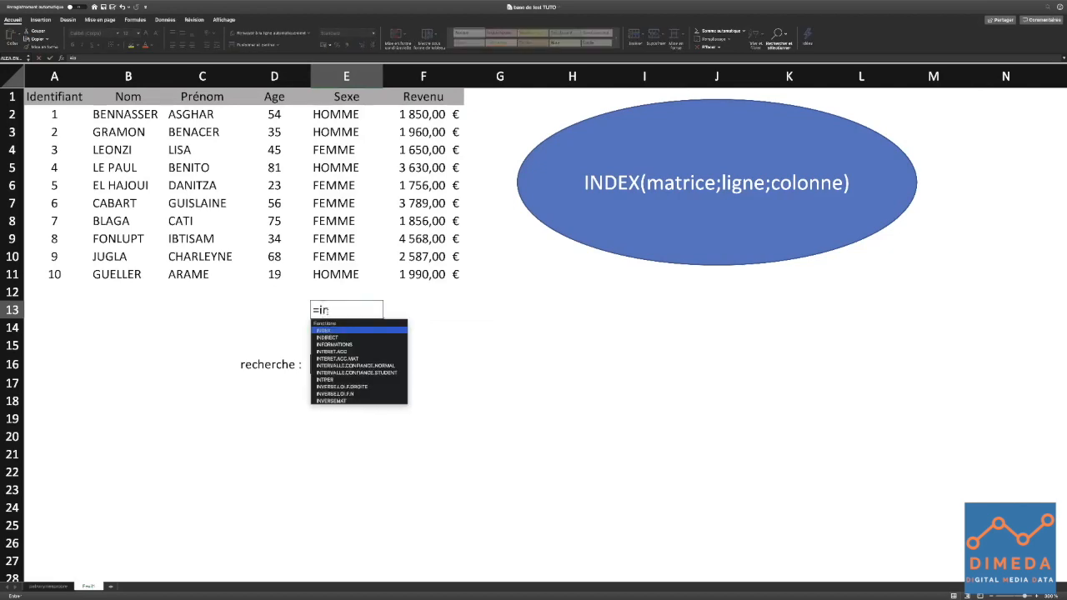
key(Tab)
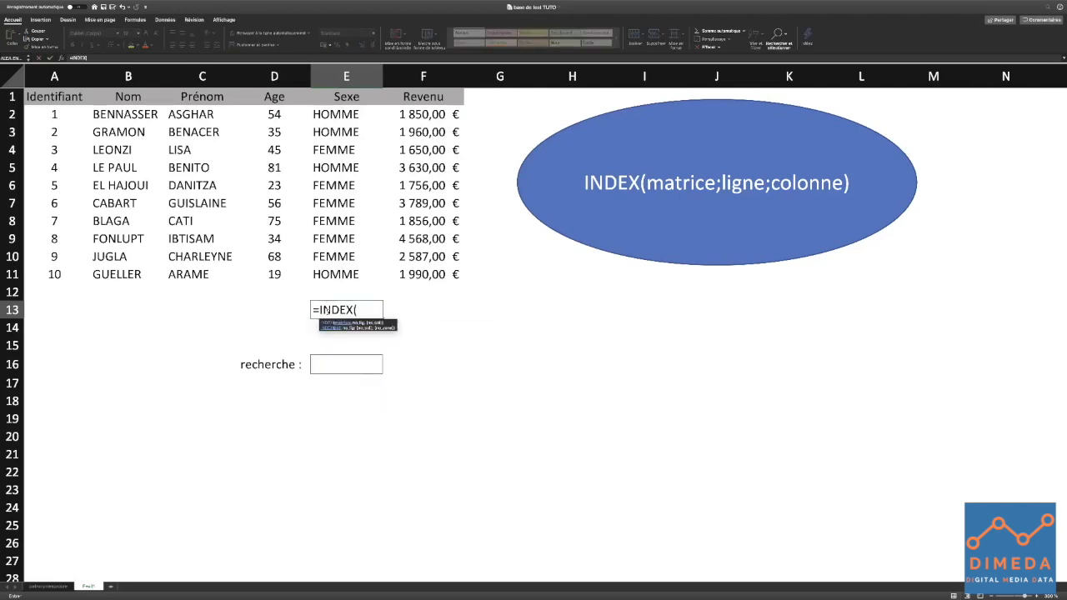
click(55, 114)
drag(398, 267, 425, 279)
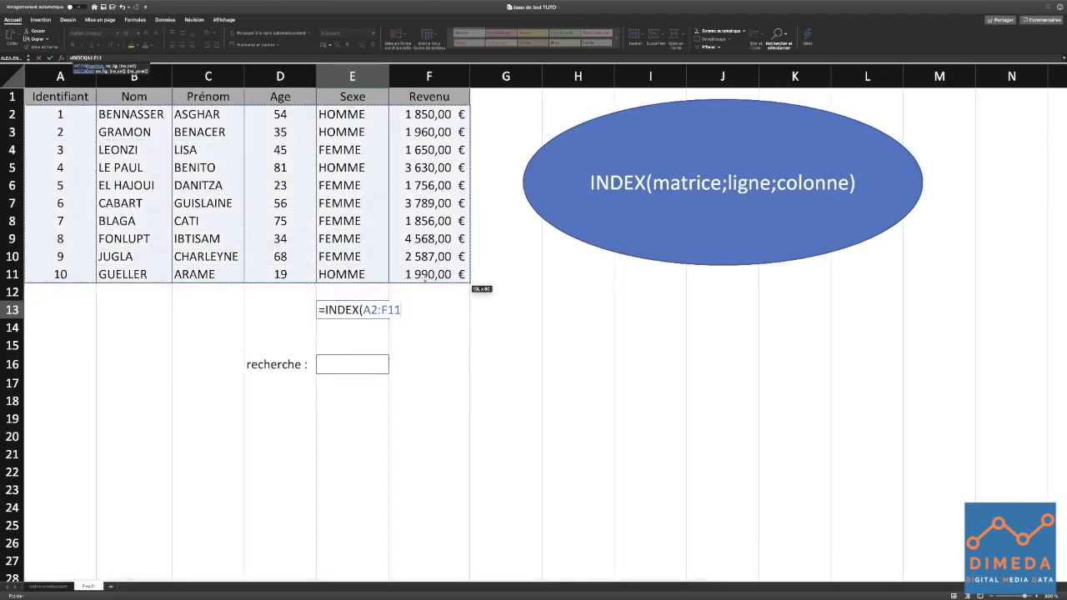
text(;)
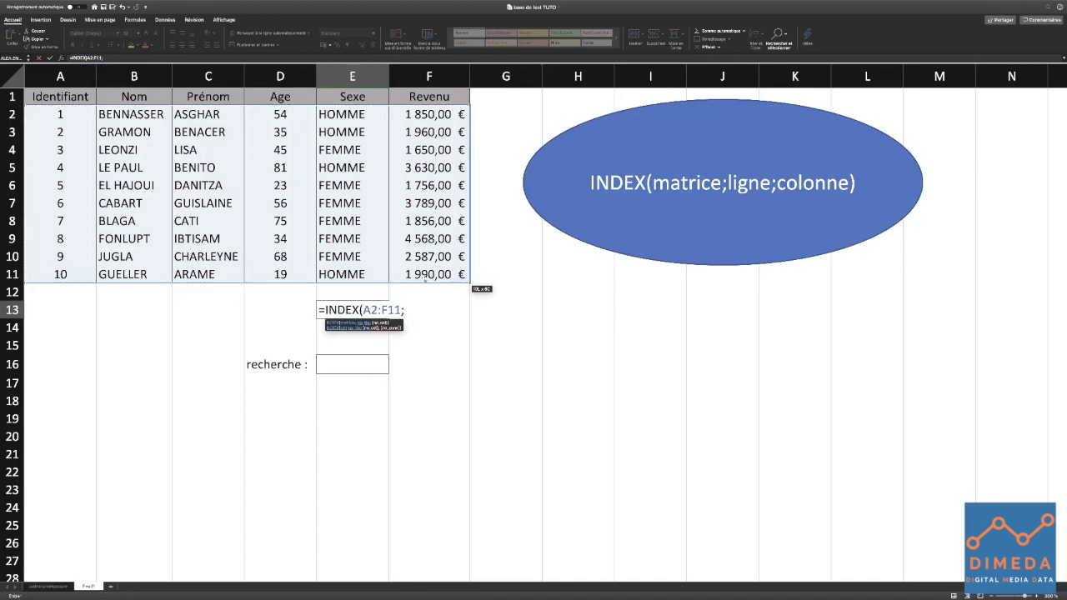
text(4;4)
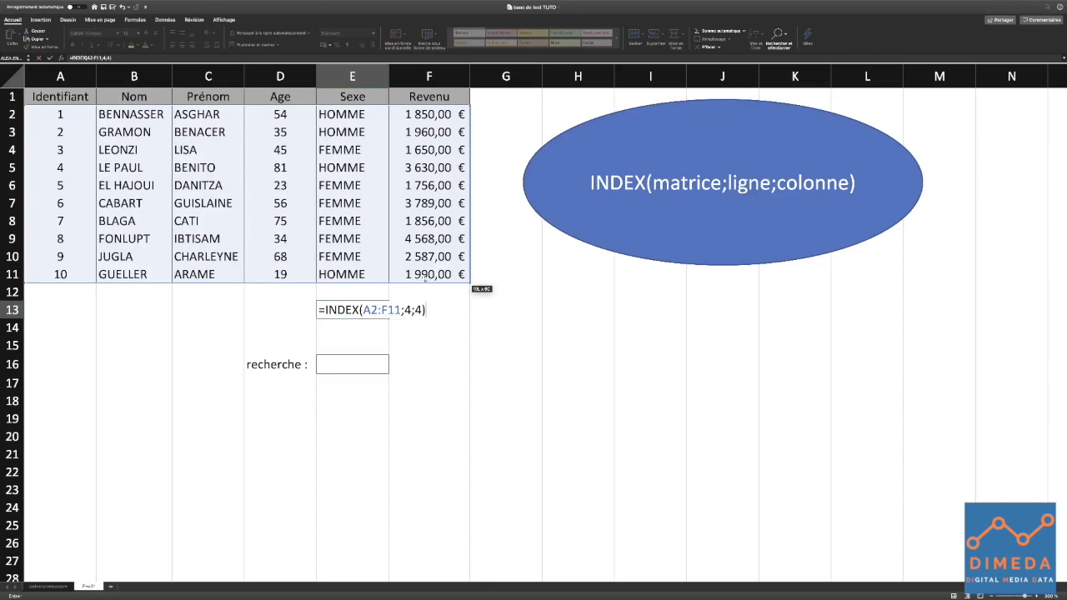
key(Return)
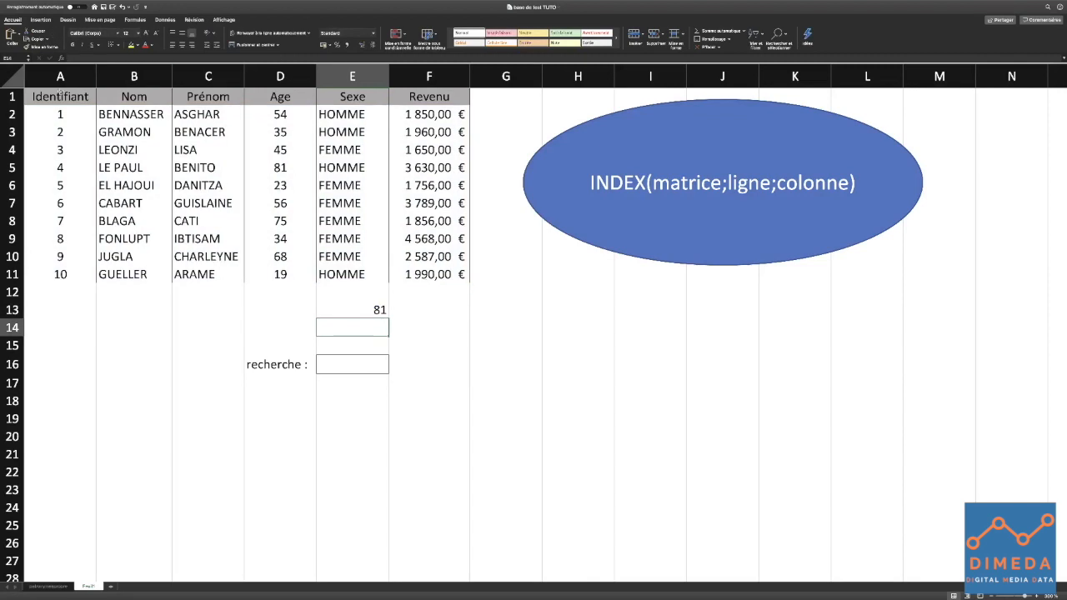
Step: Check the INDEX result against the table range A2:F11 and the age in cell D5
drag(66, 114, 401, 282)
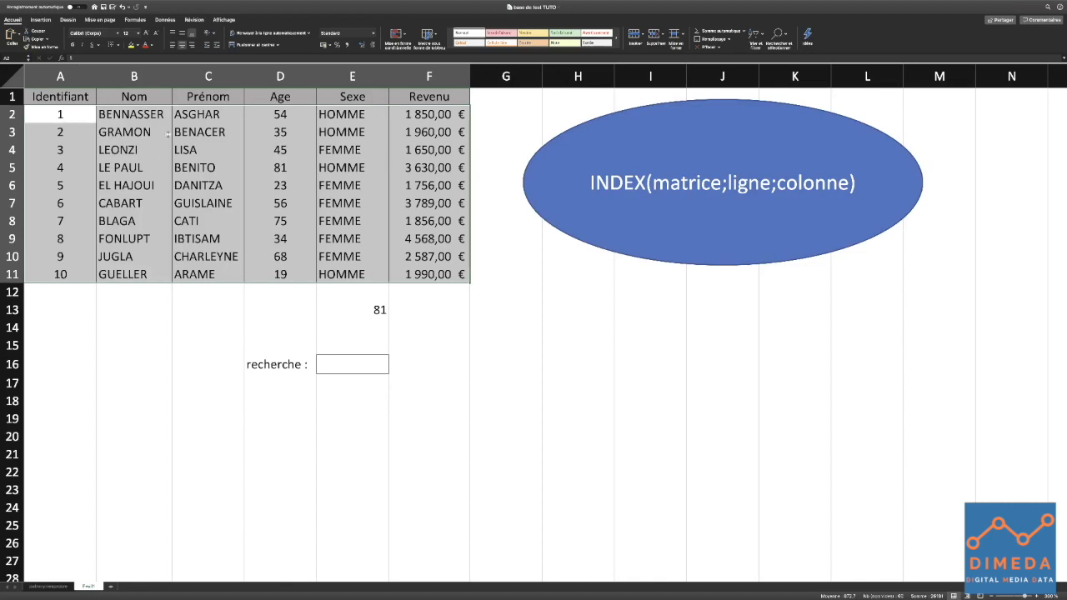
click(264, 166)
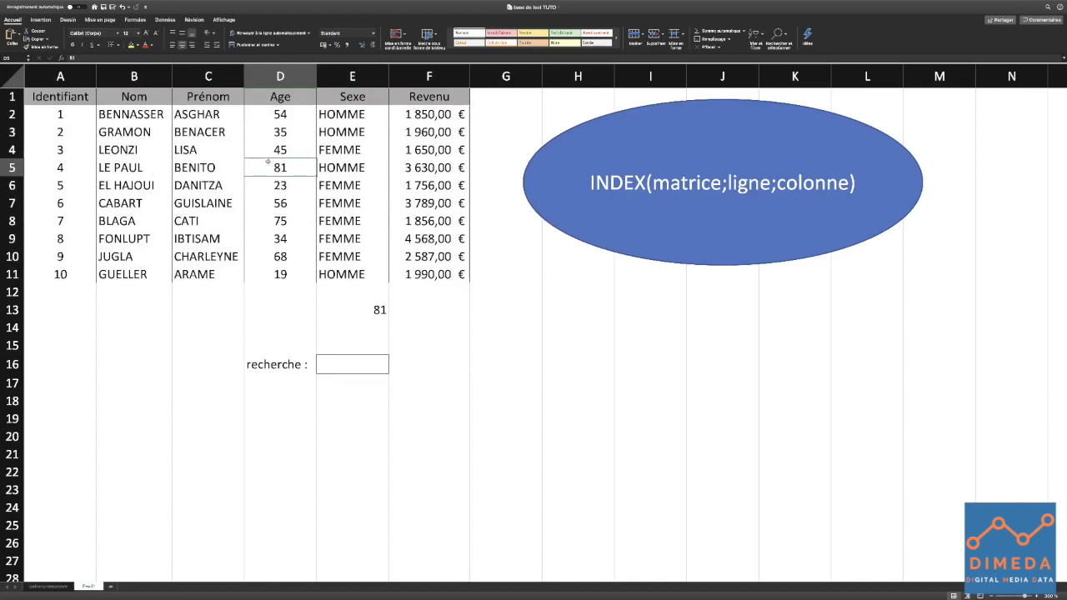
Step: Set the column number in the INDEX formula of cell E13 to 5
click(371, 309)
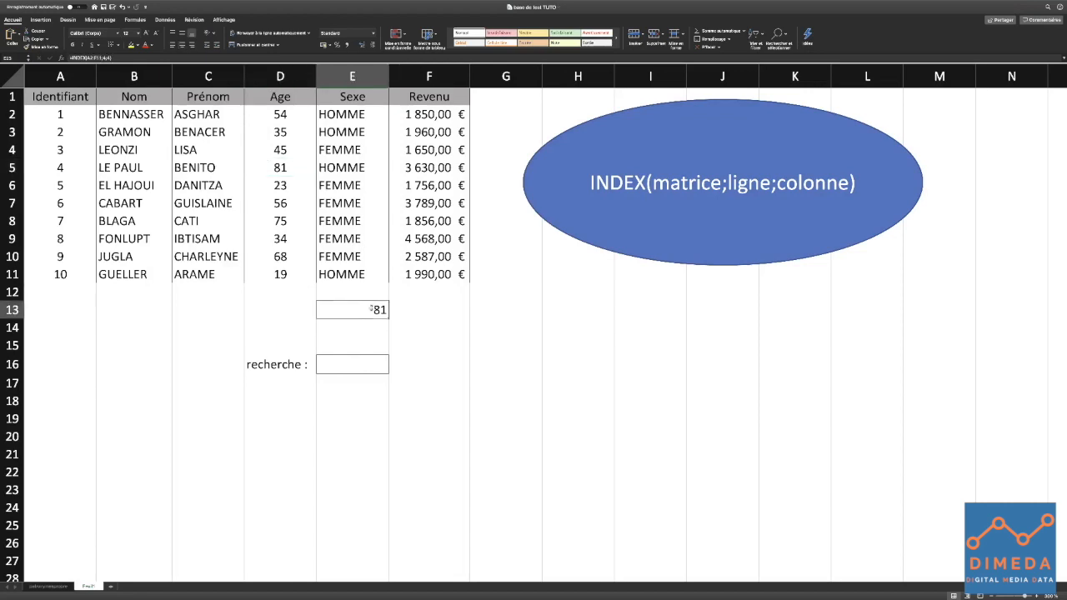
double_click(372, 309)
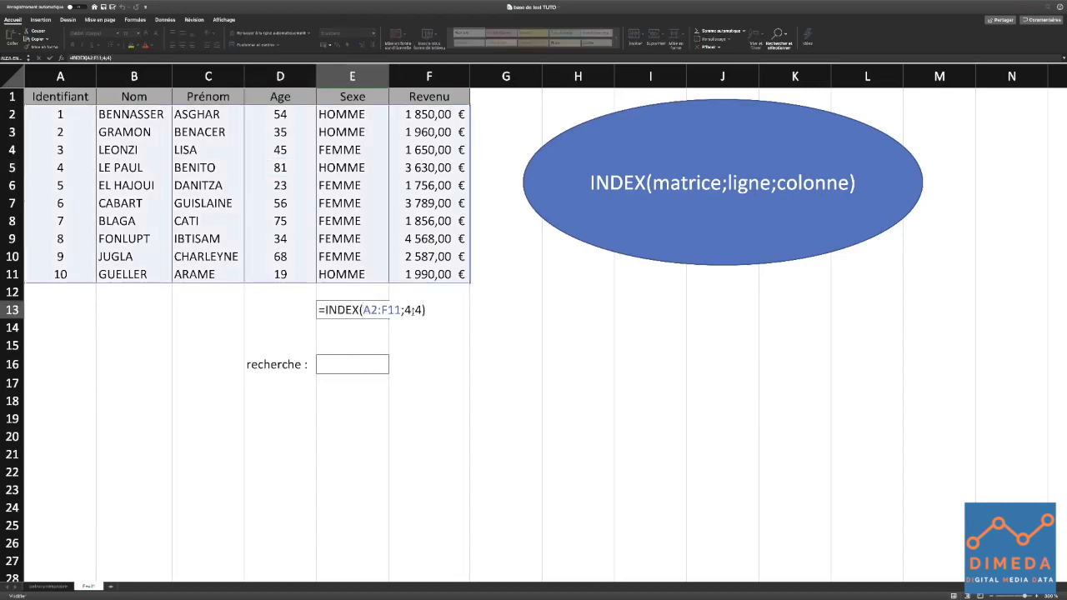
click(414, 310)
key(BackSpace)
text(5)
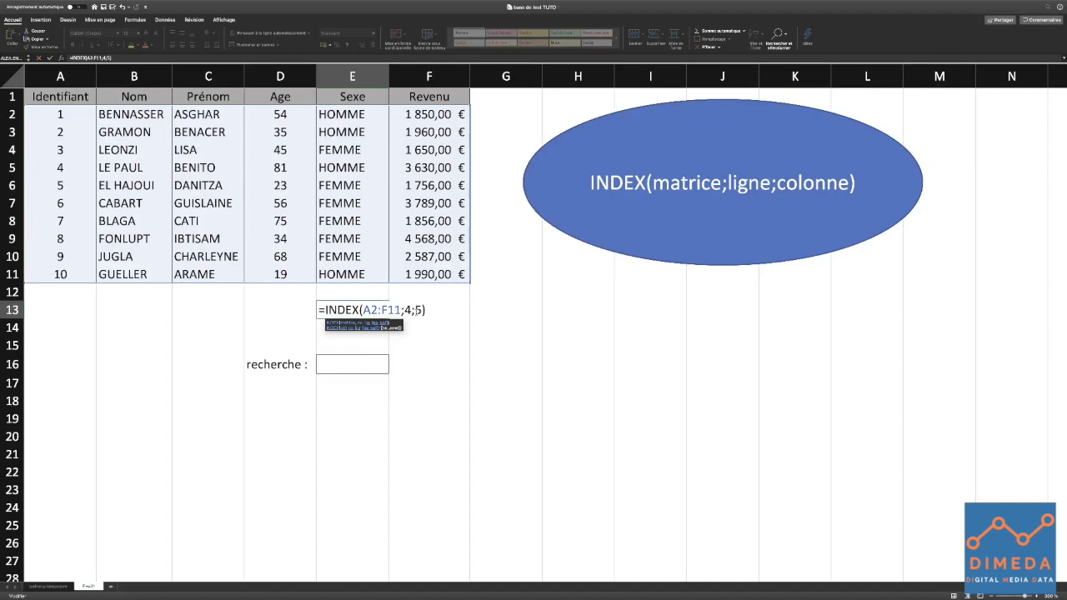
key(Return)
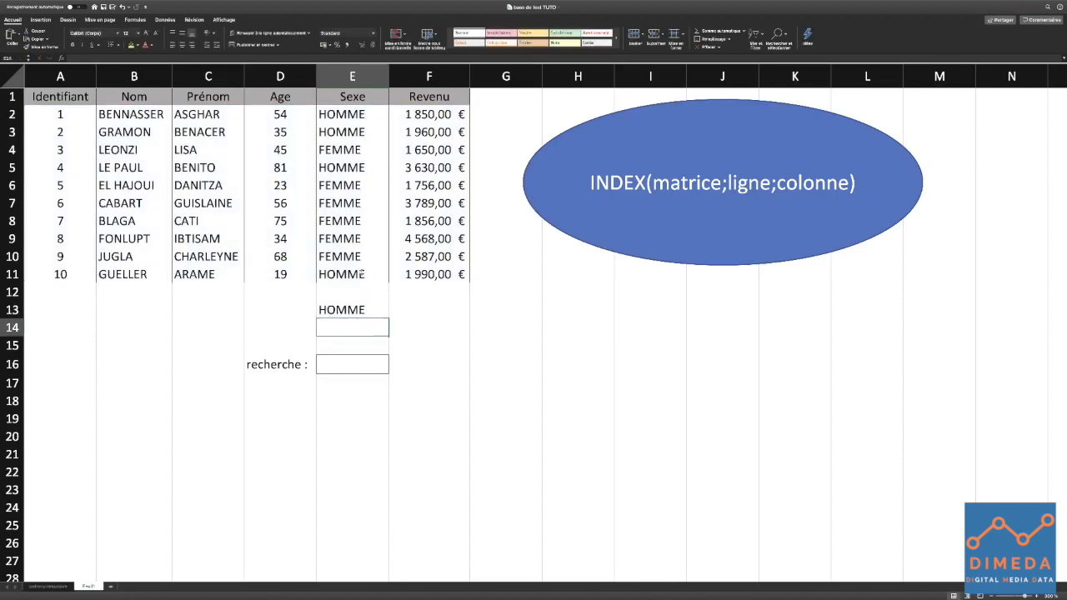
Step: Set the row number in the INDEX formula of cell E13 to 5
click(345, 309)
double_click(345, 310)
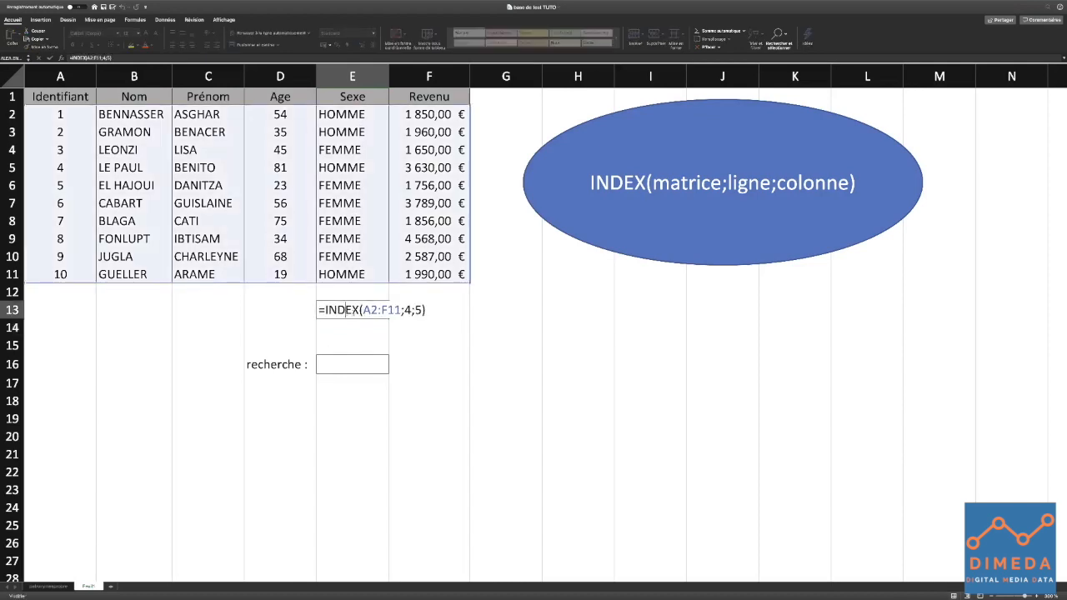
click(404, 310)
key(Delete)
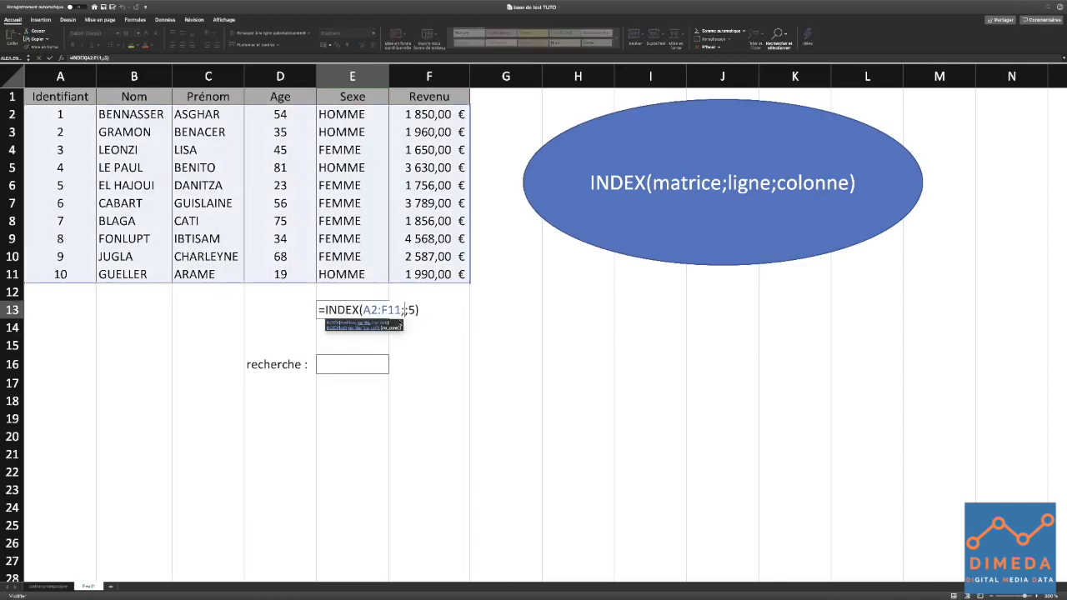
text(5)
key(Return)
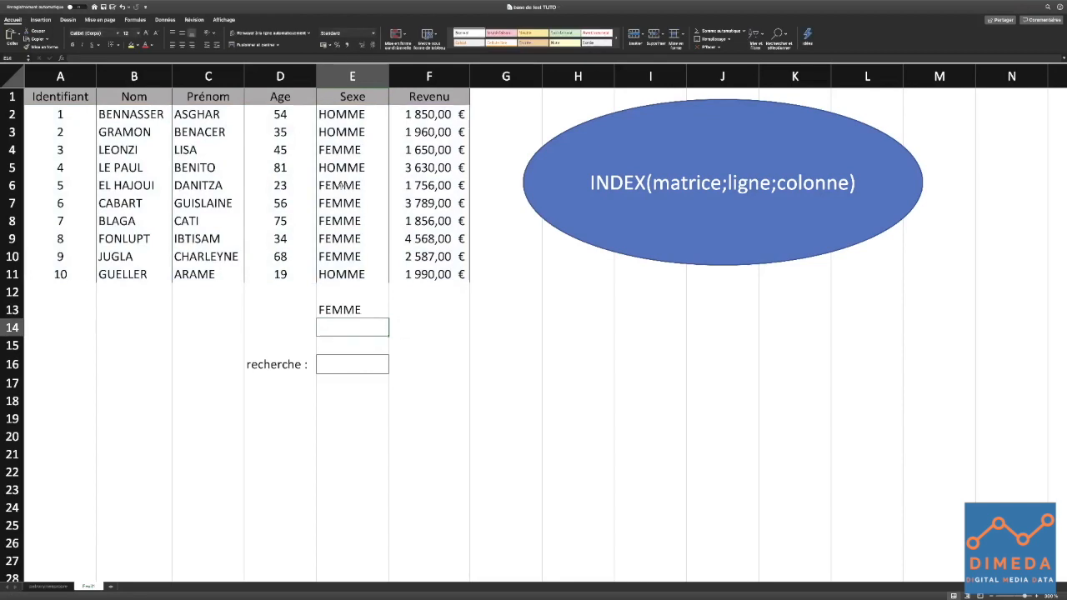
key(Up)
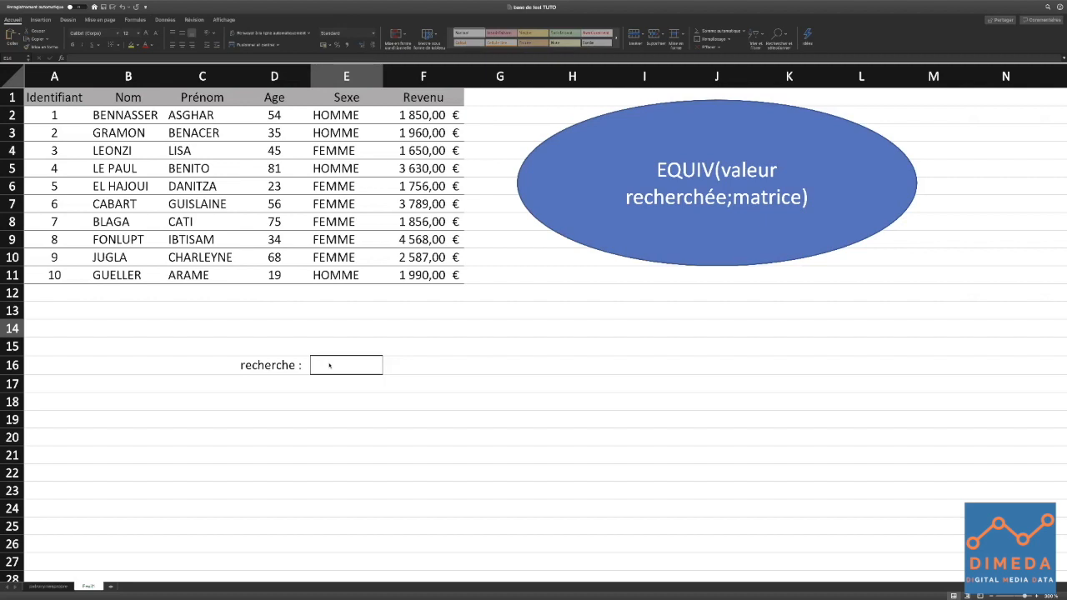
Step: Enter the first name from cell C8 as the search value in cell E16
click(329, 365)
text(CATI)
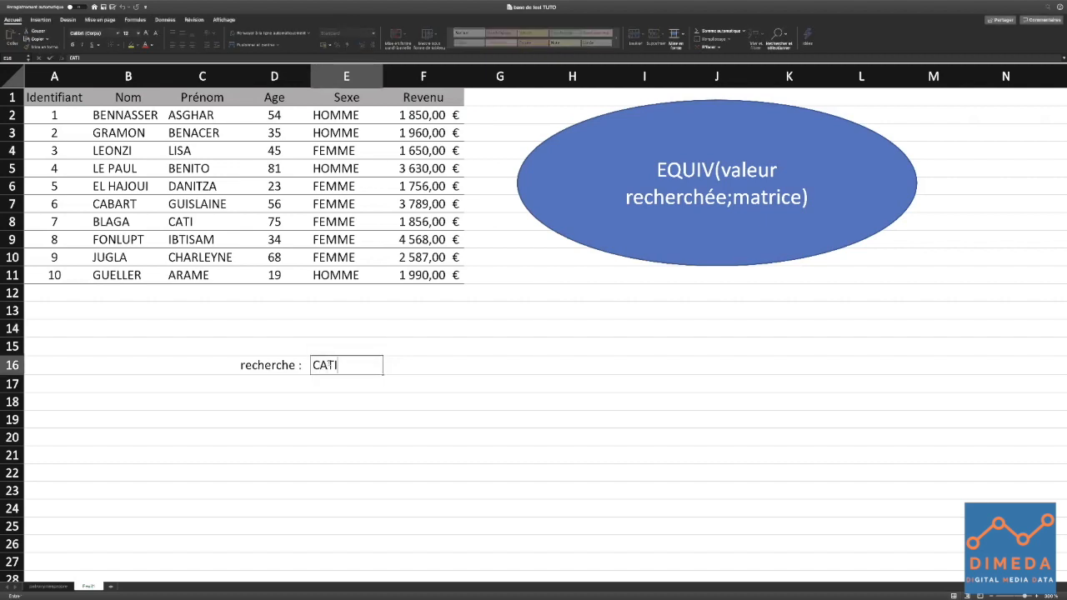
key(Return)
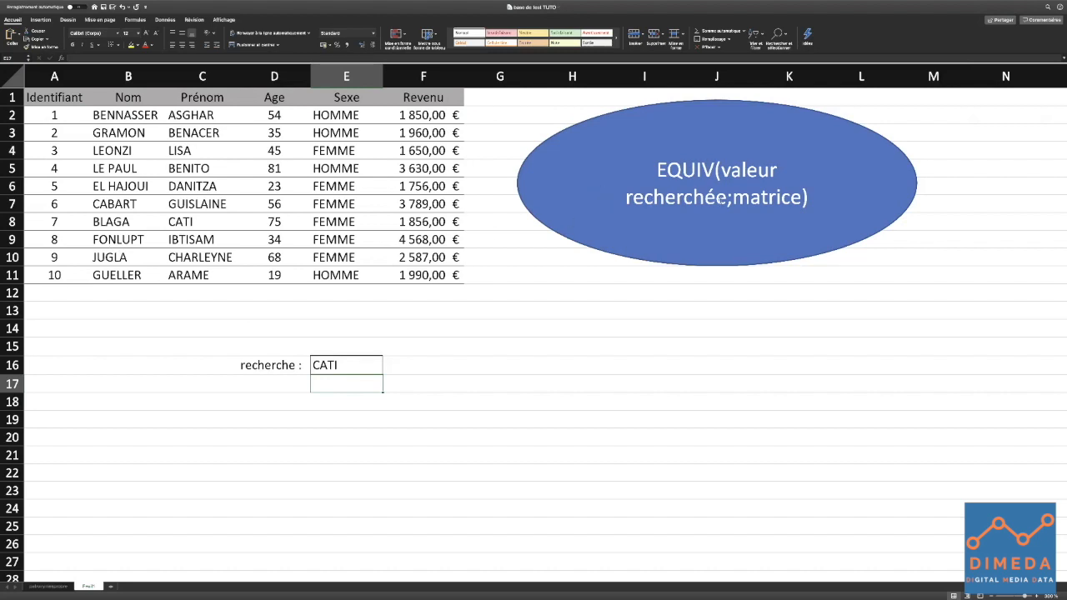
Step: Find the position of the searched first name by entering =EQUIV(E16;C2:C11;0) in cell E14
click(328, 330)
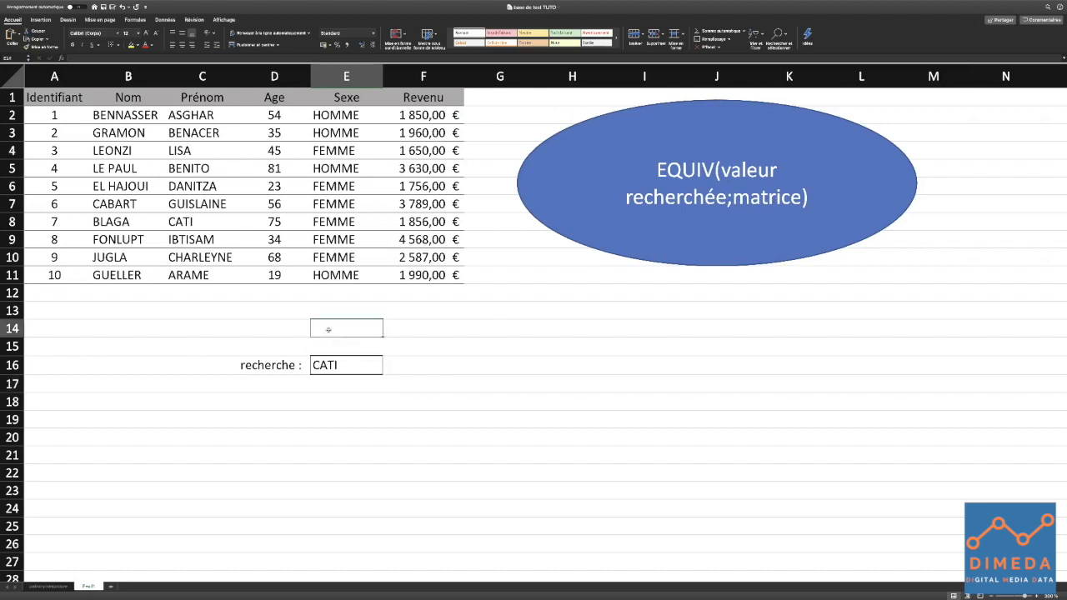
text(=EQUIV)
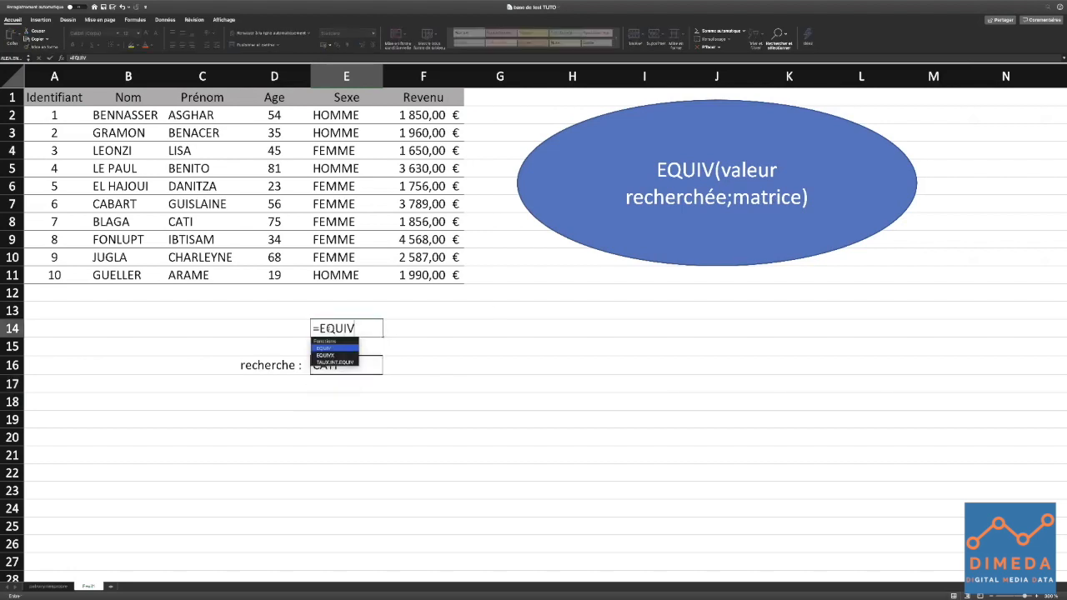
text(()
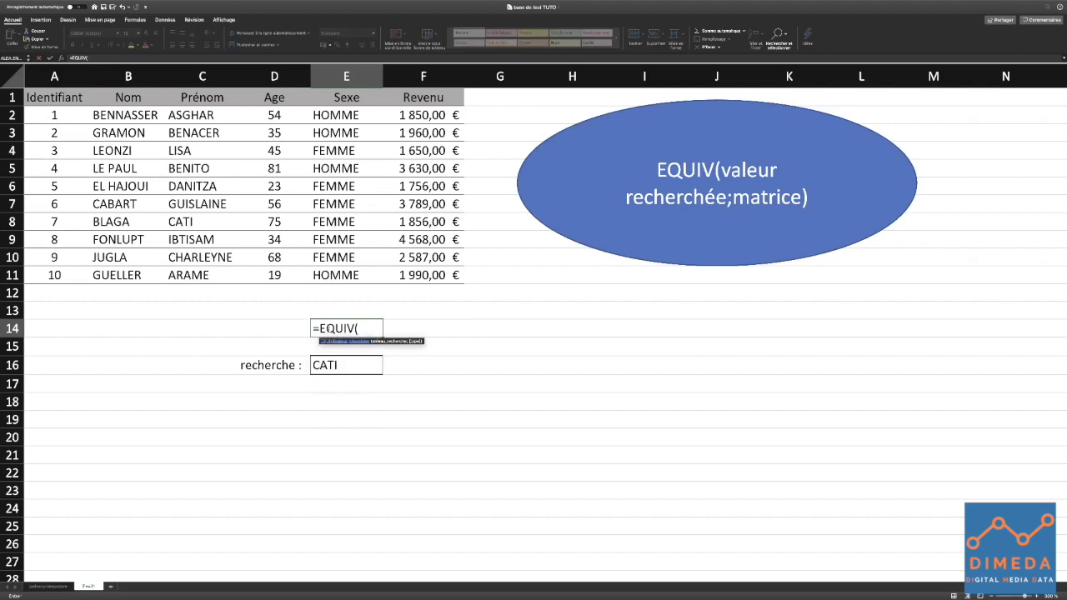
click(334, 364)
text(;)
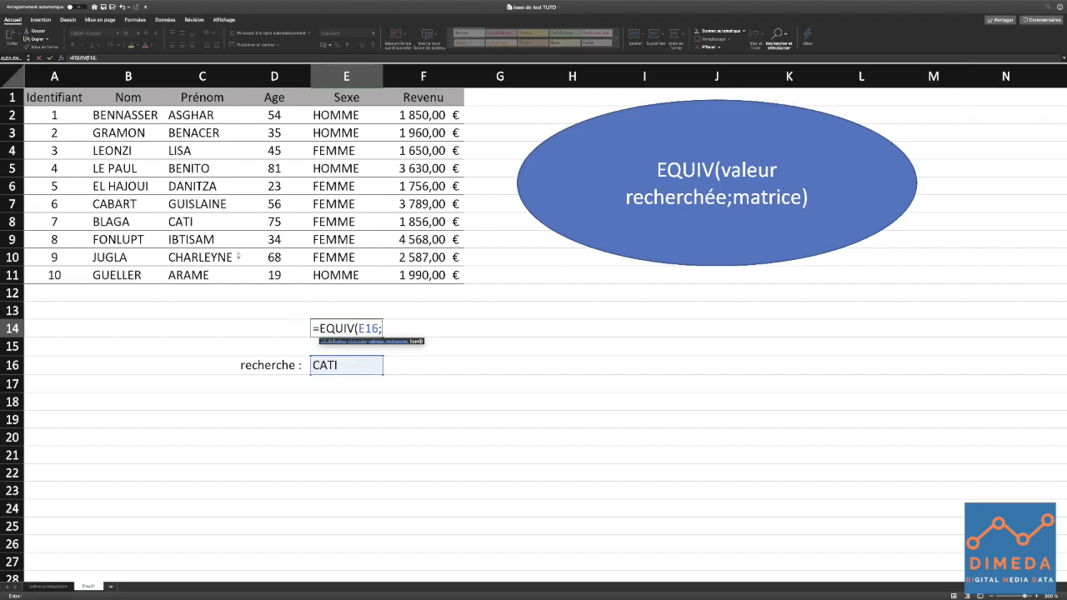
drag(205, 116, 207, 274)
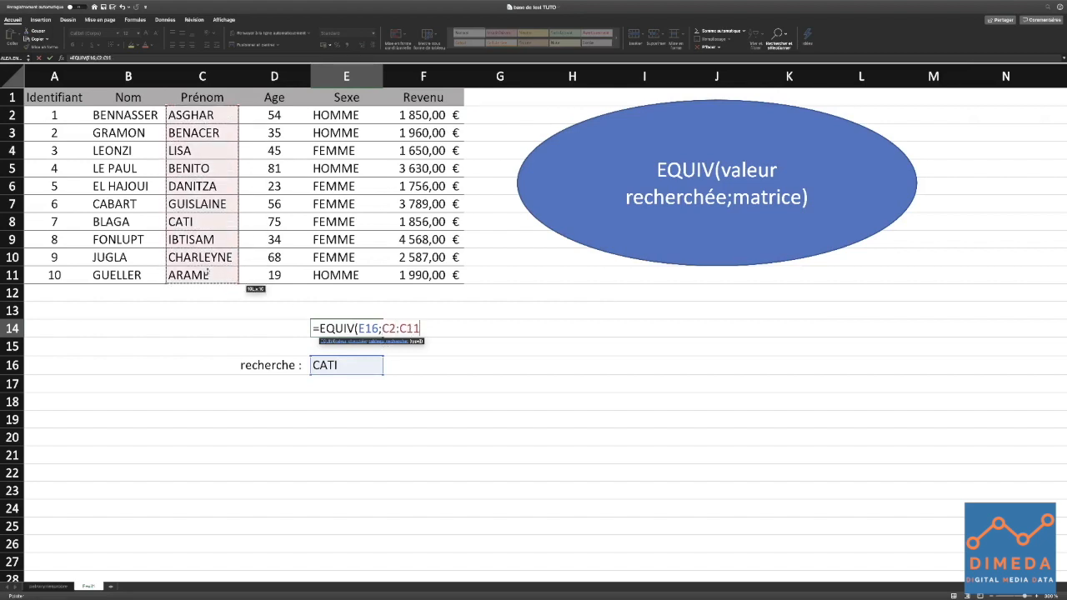
text(;0)
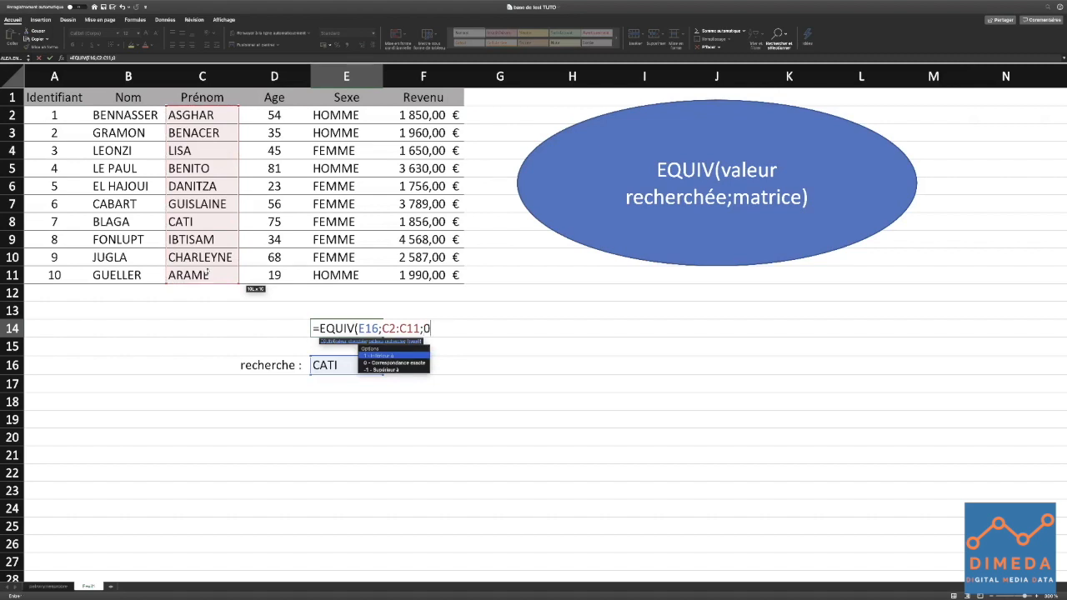
text())
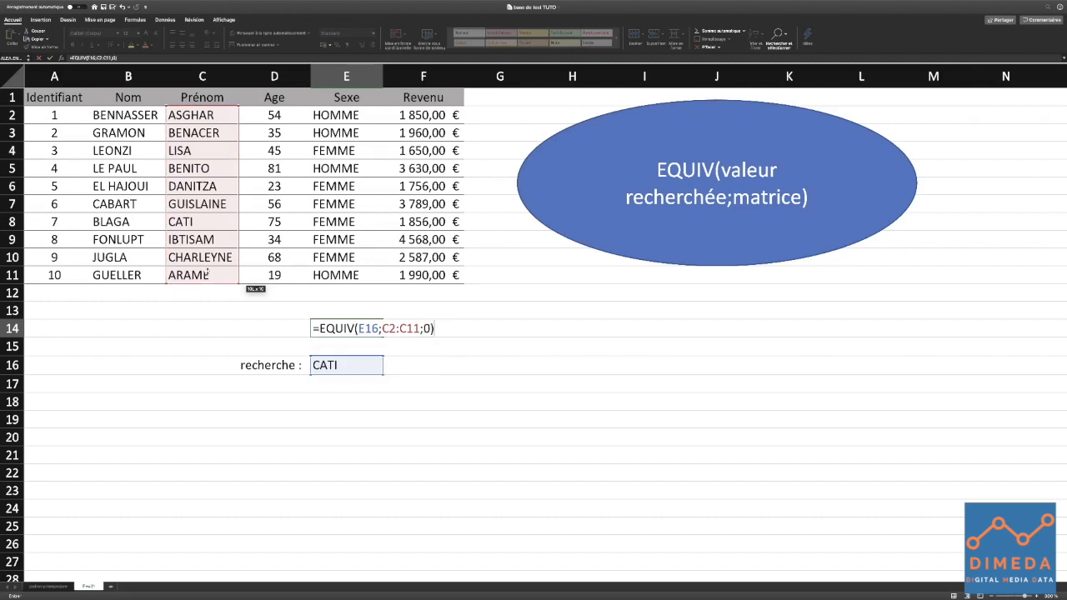
key(Return)
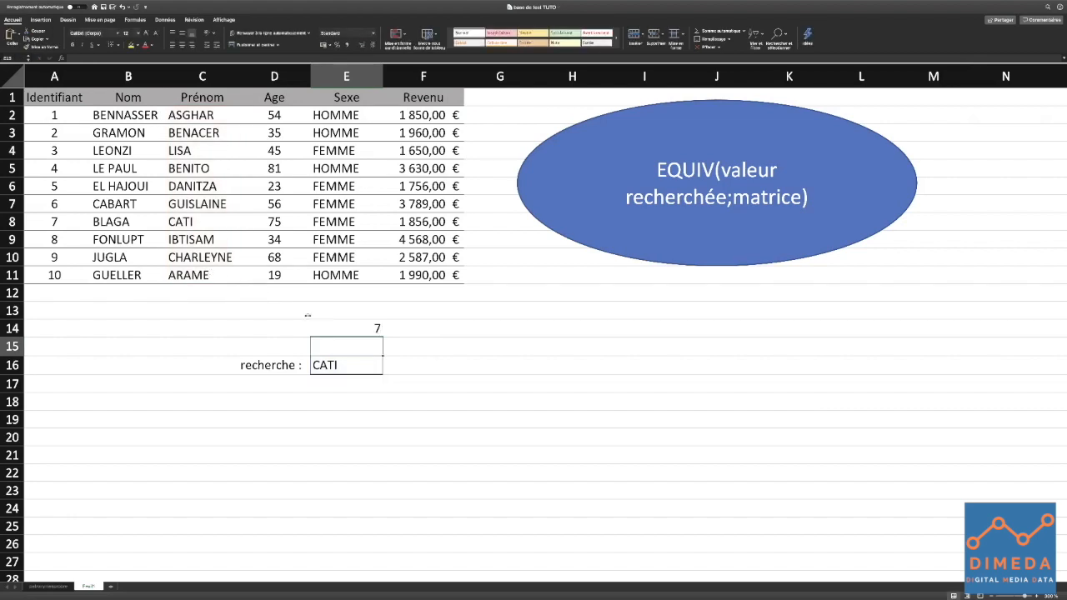
Step: Check the EQUIV result against the first-name range C2:C11 and the matching cell C8
drag(196, 117, 189, 277)
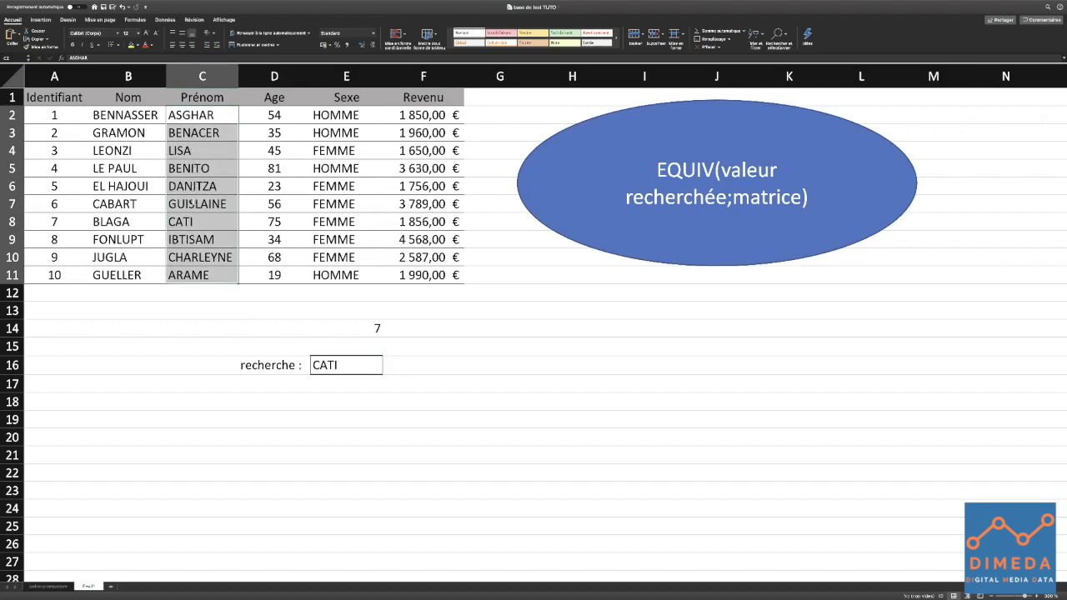
click(192, 222)
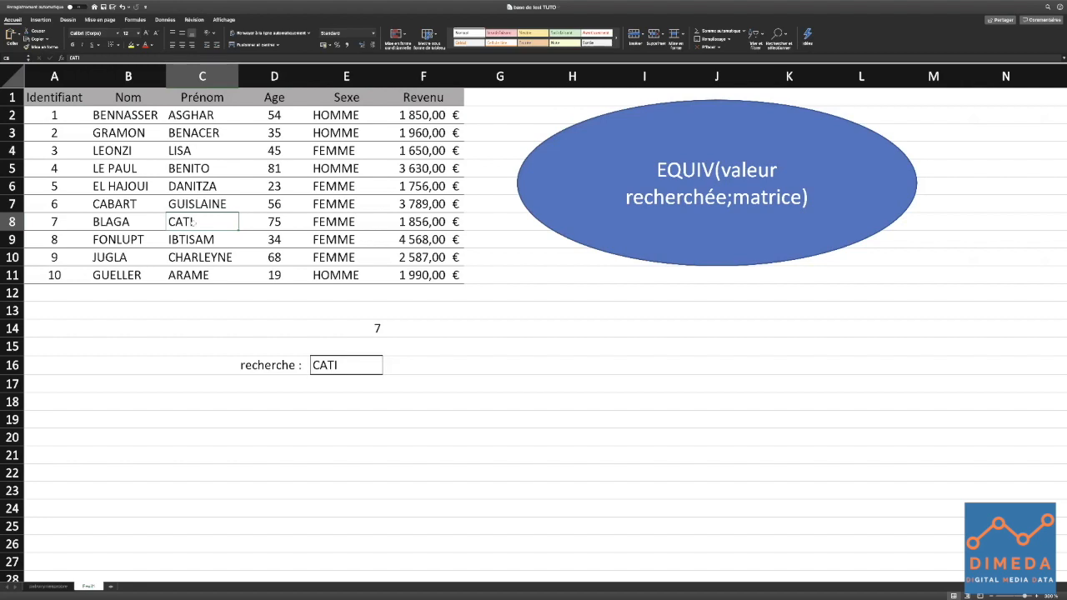
click(351, 315)
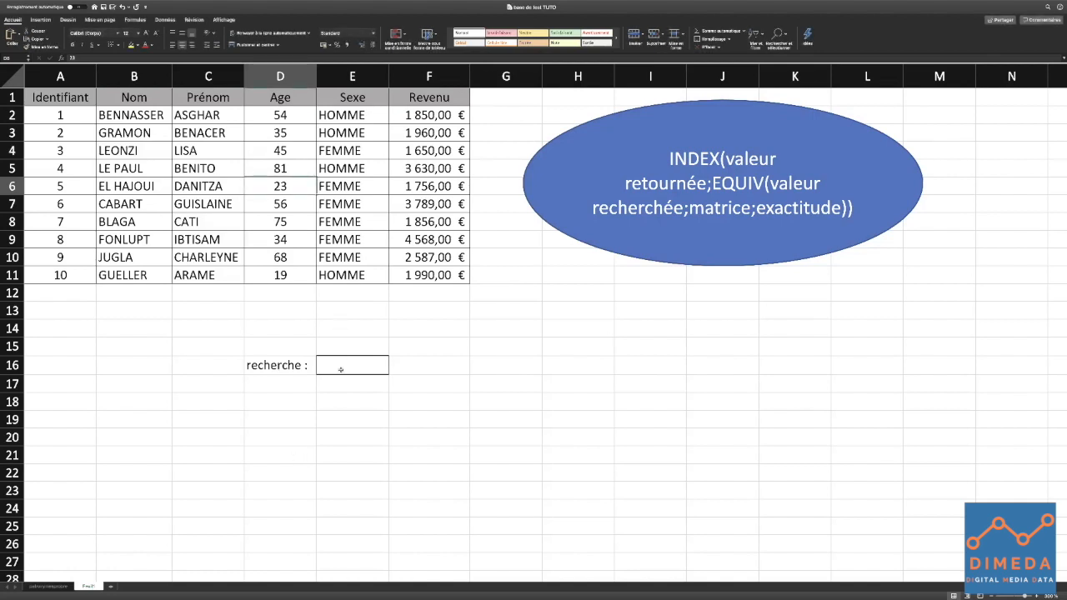
Step: Enter the first name from cell C5 as the search value in cell E16 and select cell E14
click(336, 375)
text(BENITO)
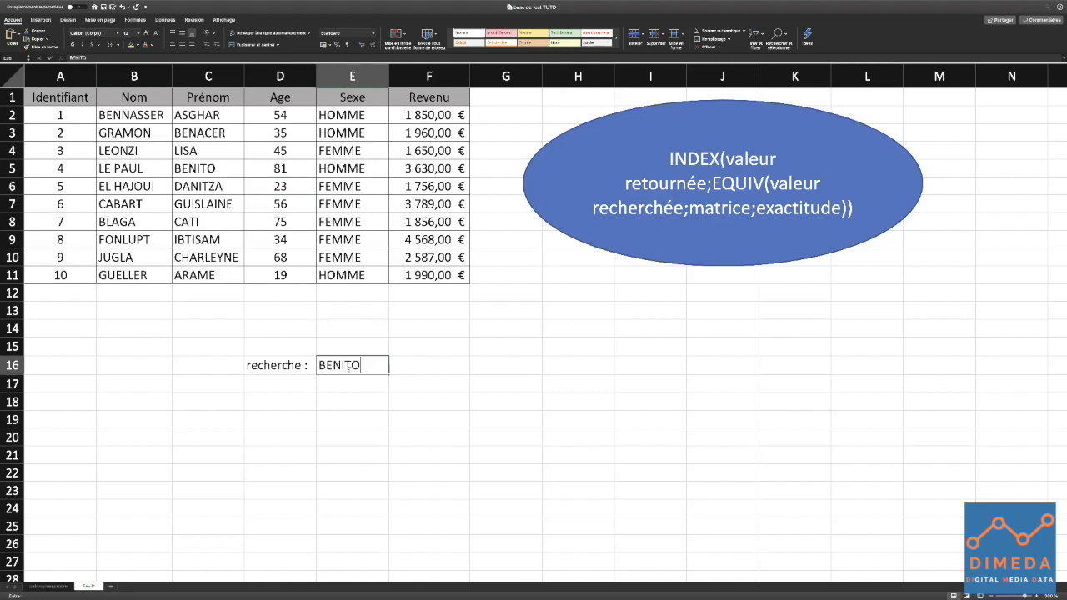
key(Return)
click(351, 371)
click(280, 76)
click(69, 73)
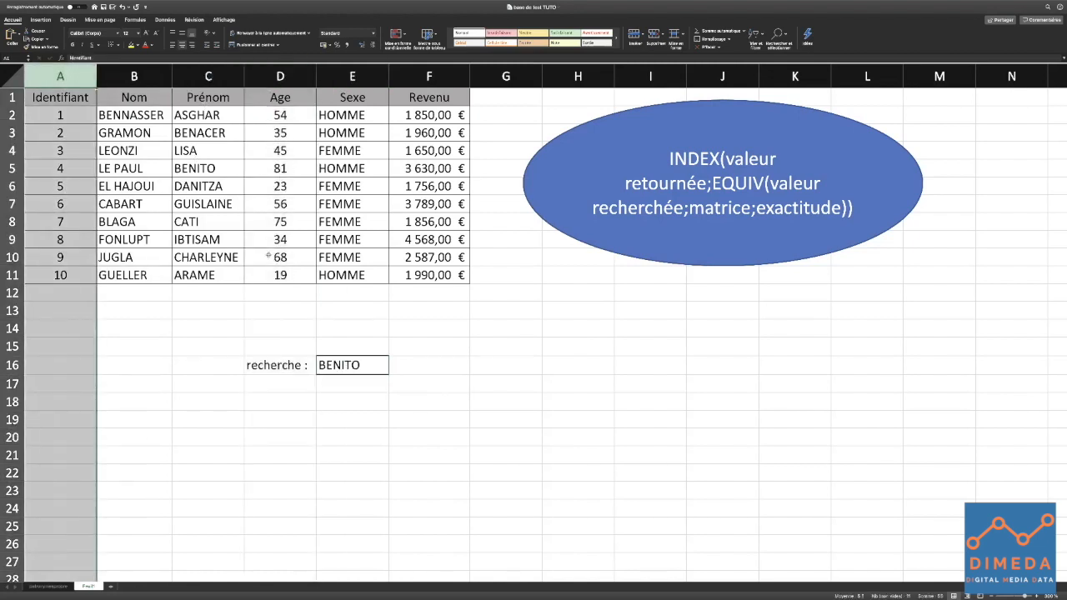
click(348, 326)
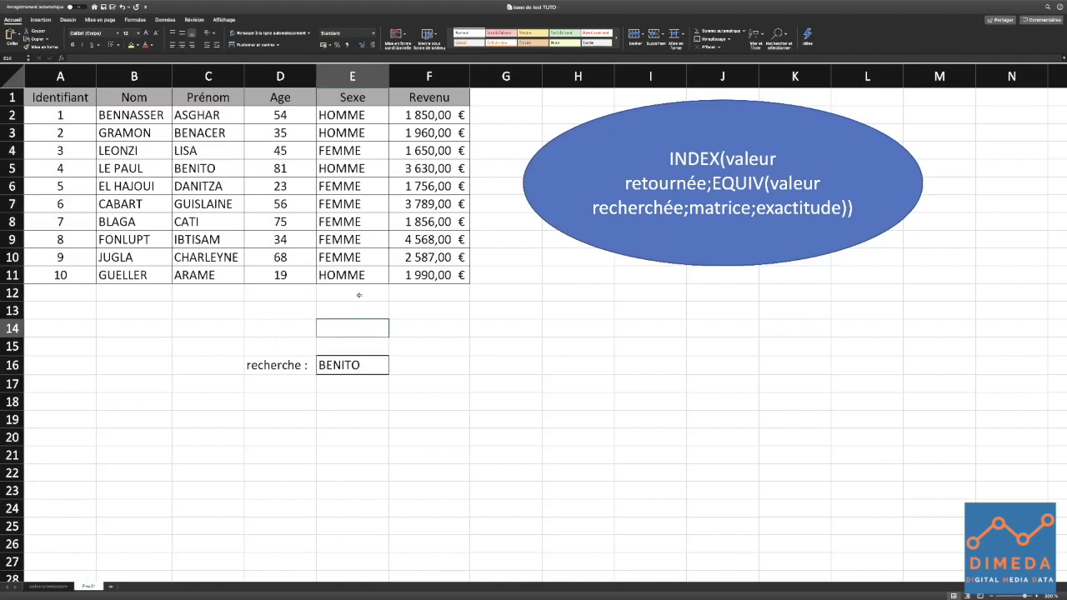
Step: Return the age matching the searched first name by entering =INDEX(D2:D11;EQUIV(E16;C2:C11;0)) in cell E14
text(=)
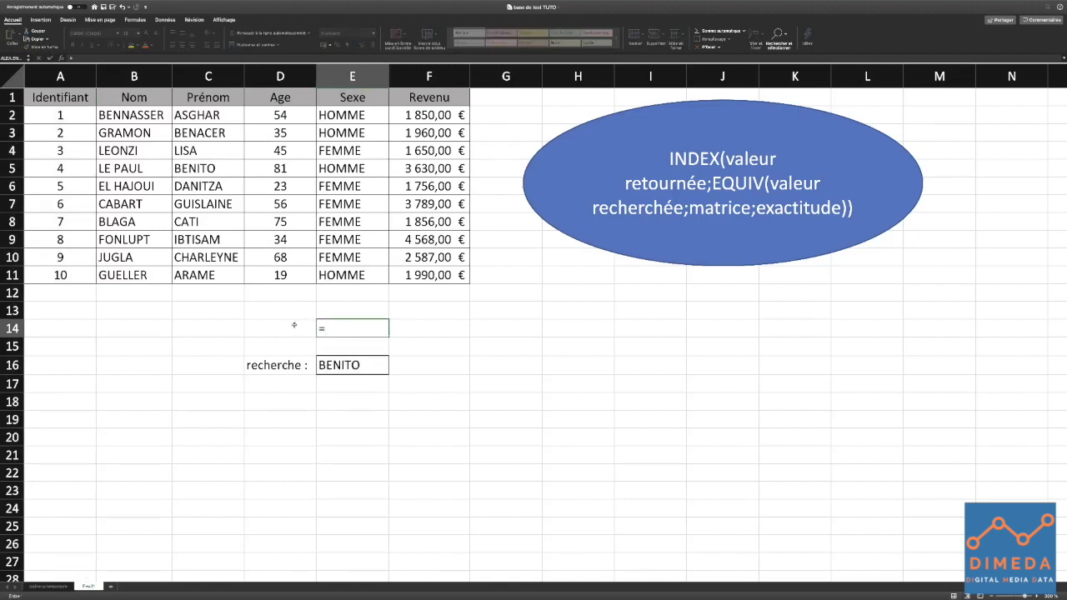
text(index()
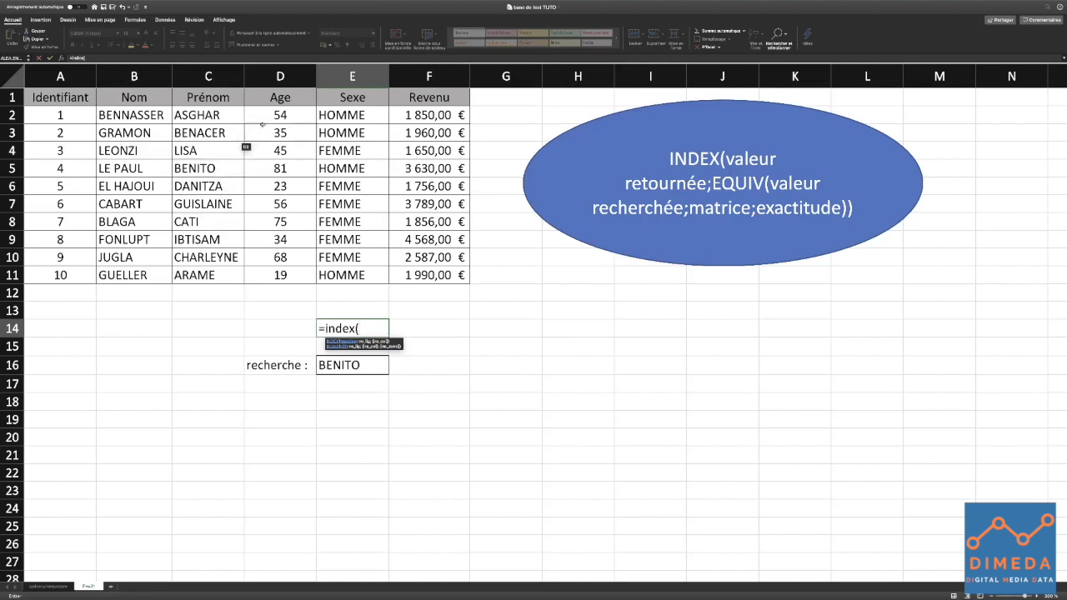
drag(275, 115, 287, 269)
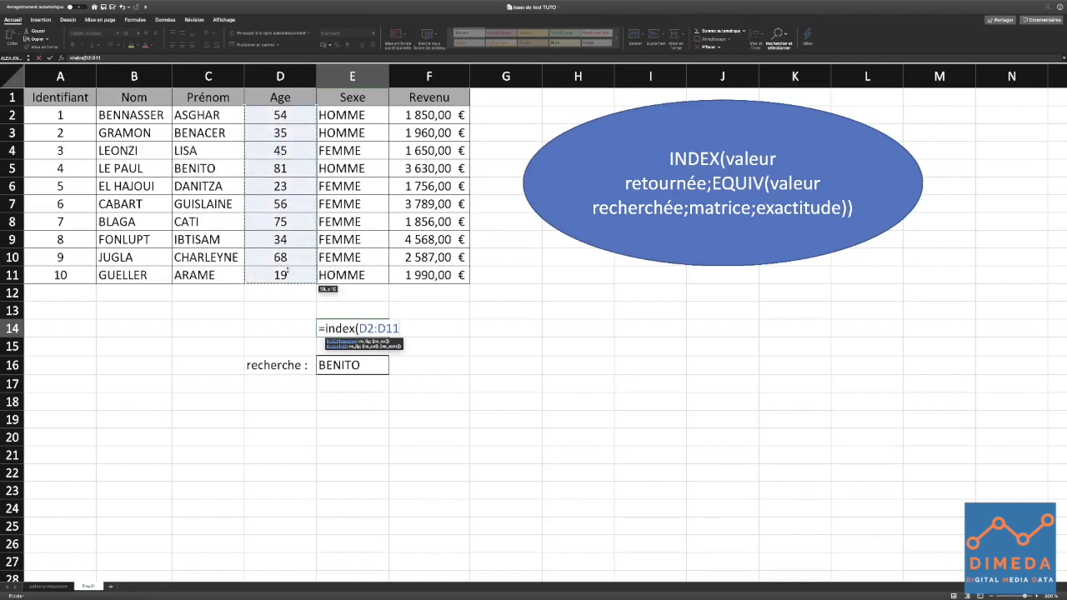
text(;EQUIV)
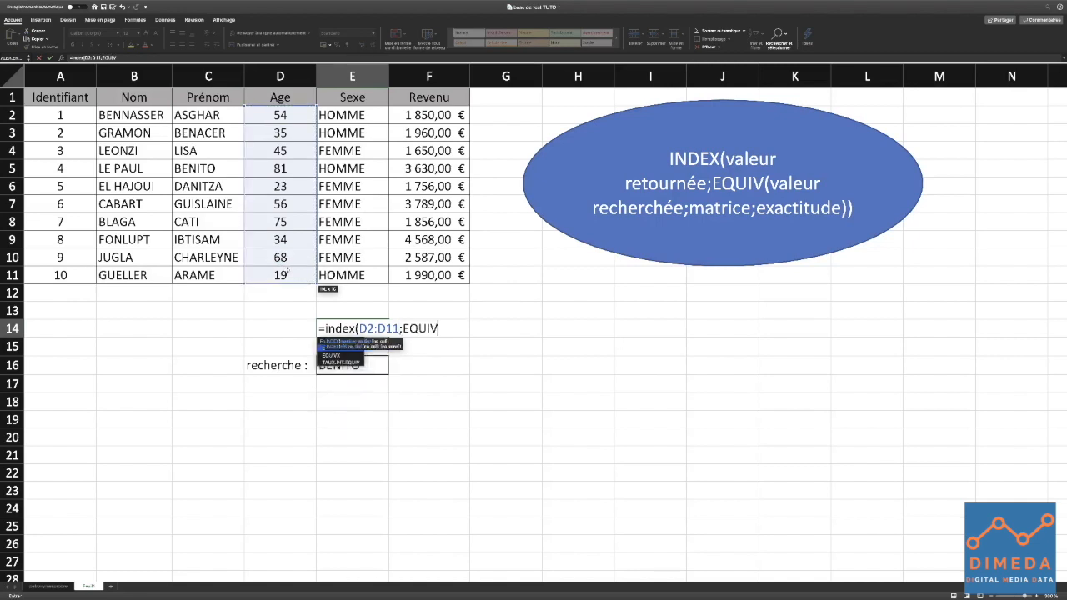
text(()
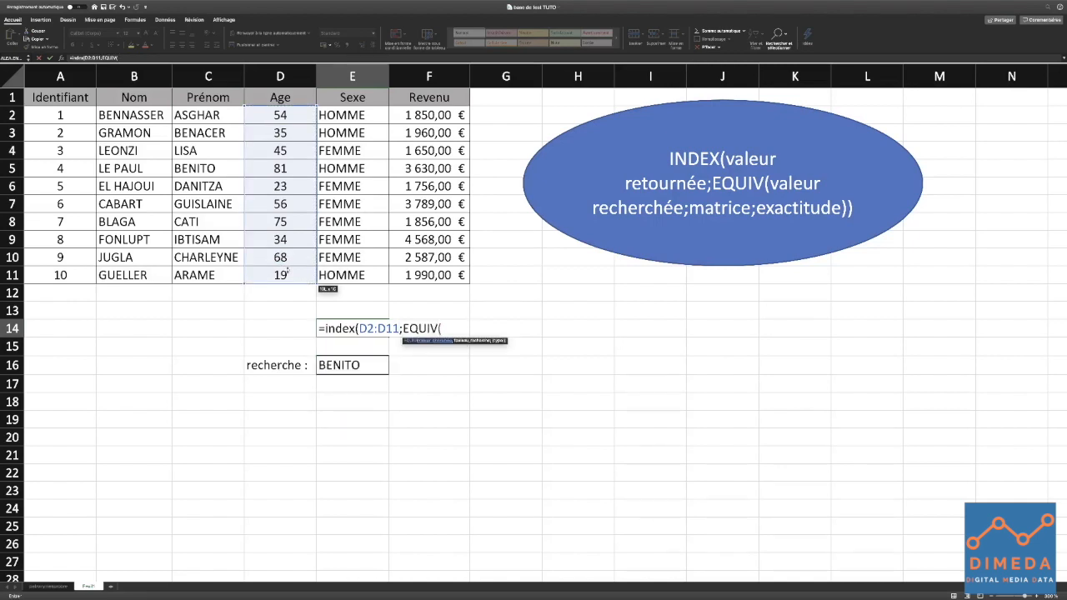
drag(286, 271, 286, 271)
click(347, 367)
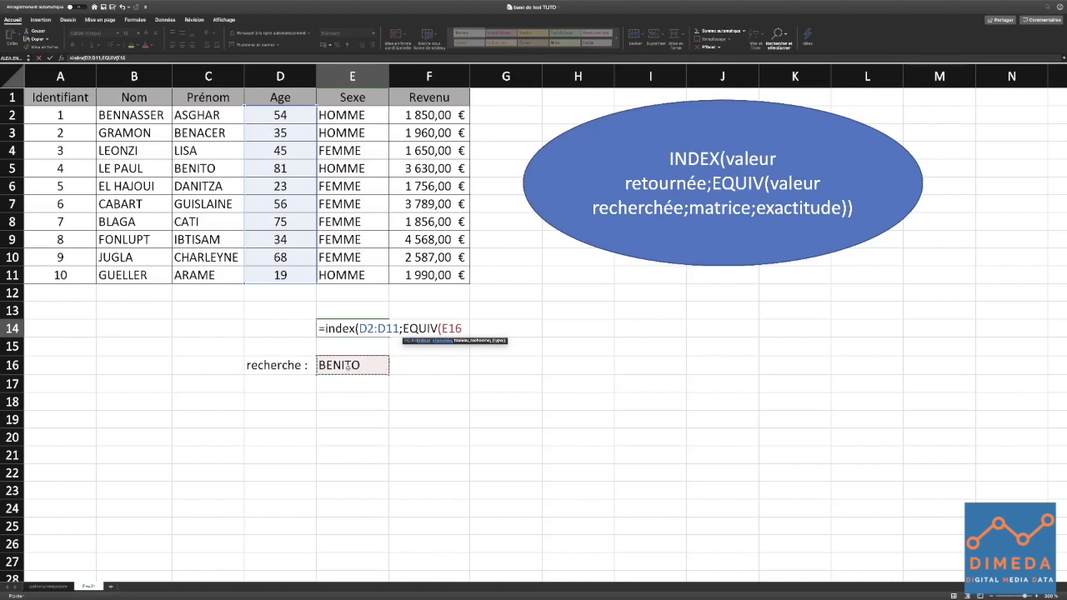
text(;)
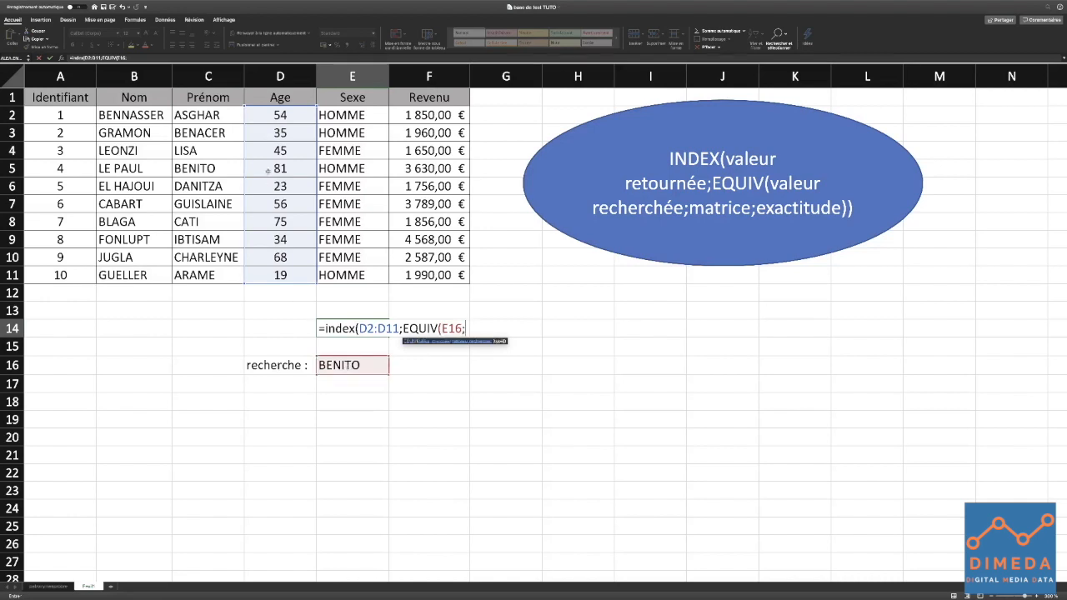
drag(201, 117, 206, 269)
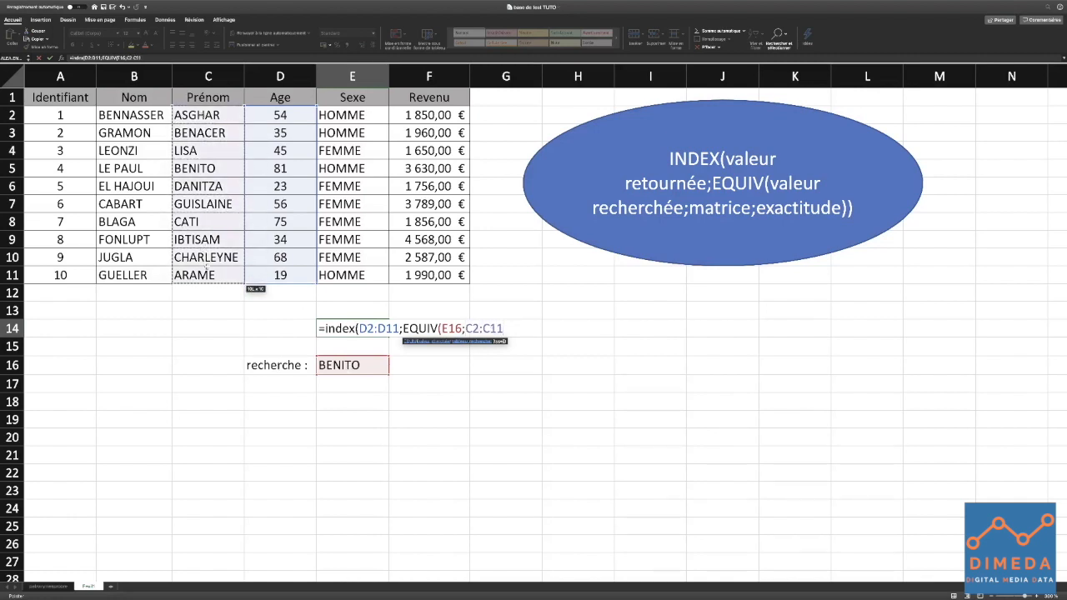
text(;0)
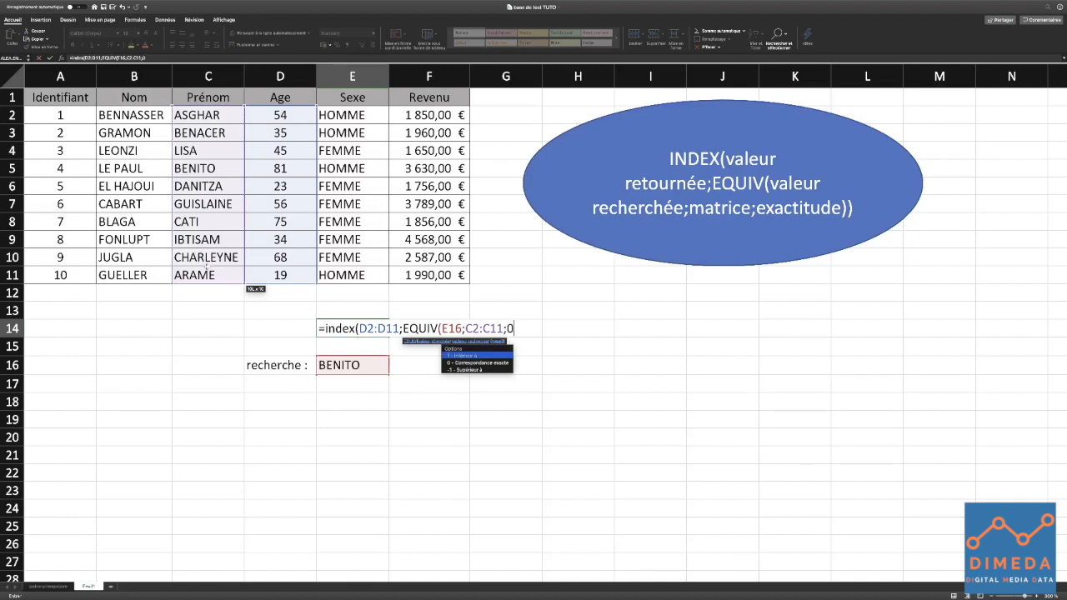
text()))
key(Return)
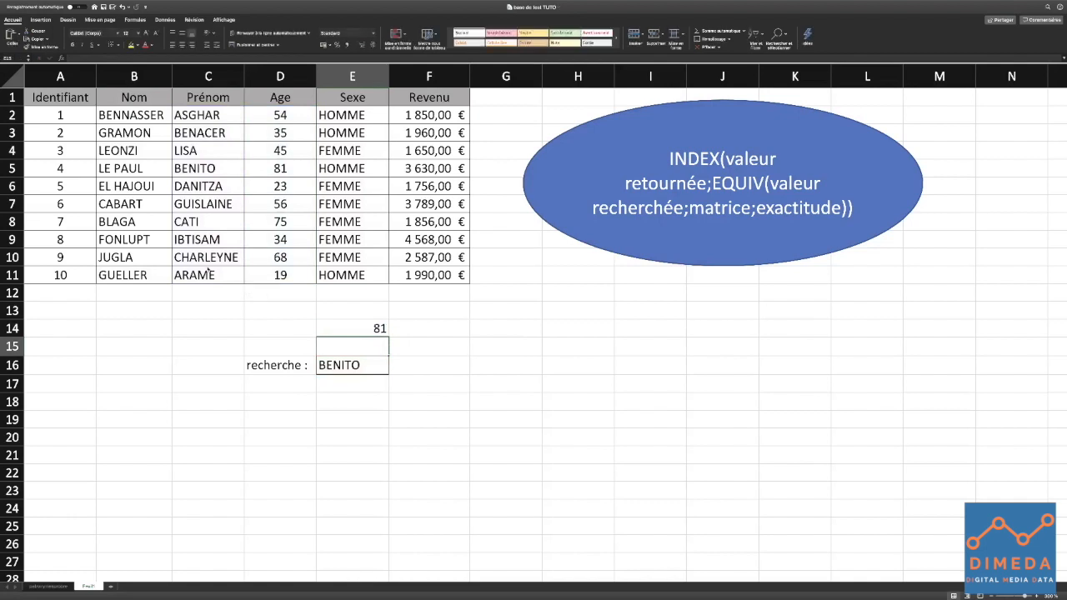
key(Up)
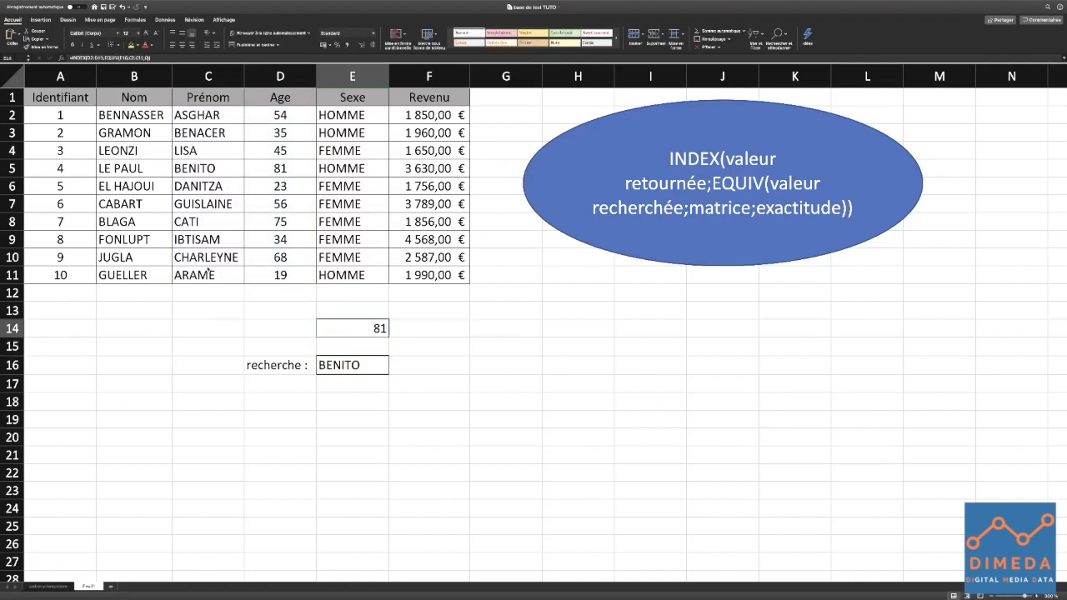
Step: Return the identifier matching the searched first name by entering =INDEX(A2:A11;EQUIV(E16;C2:C11;0)) in cell F14
click(345, 348)
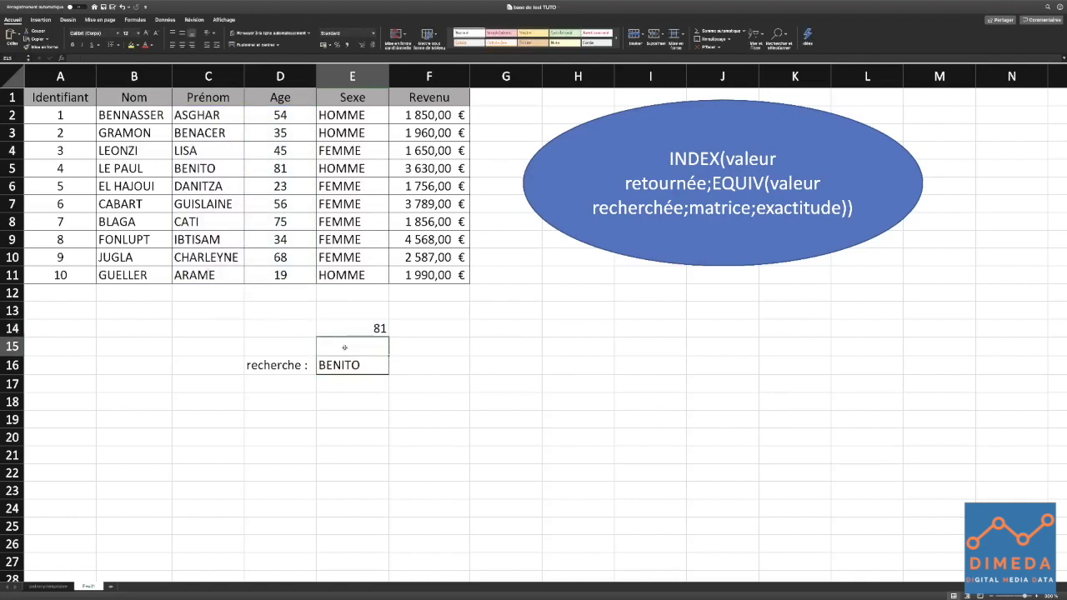
key(Up)
key(Right)
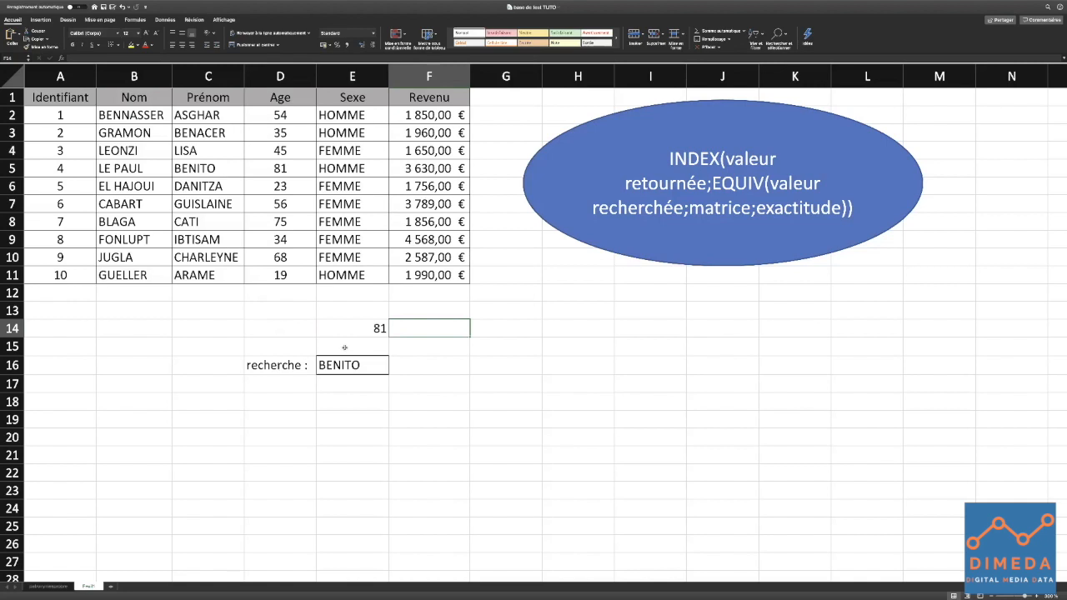
key(Left)
key(Right)
text(=)
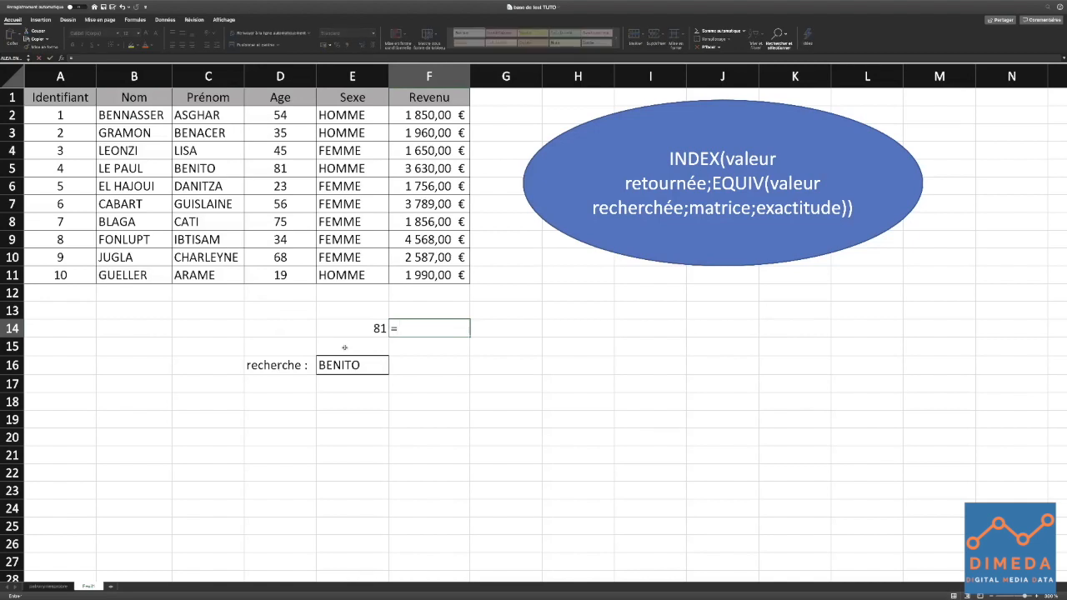
text(inde)
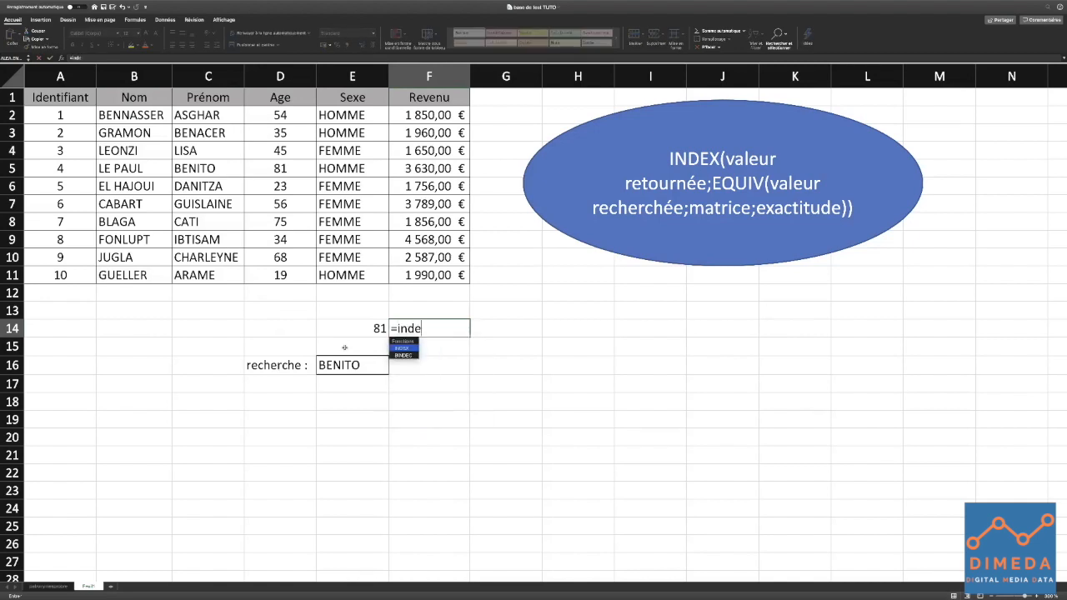
text(x()
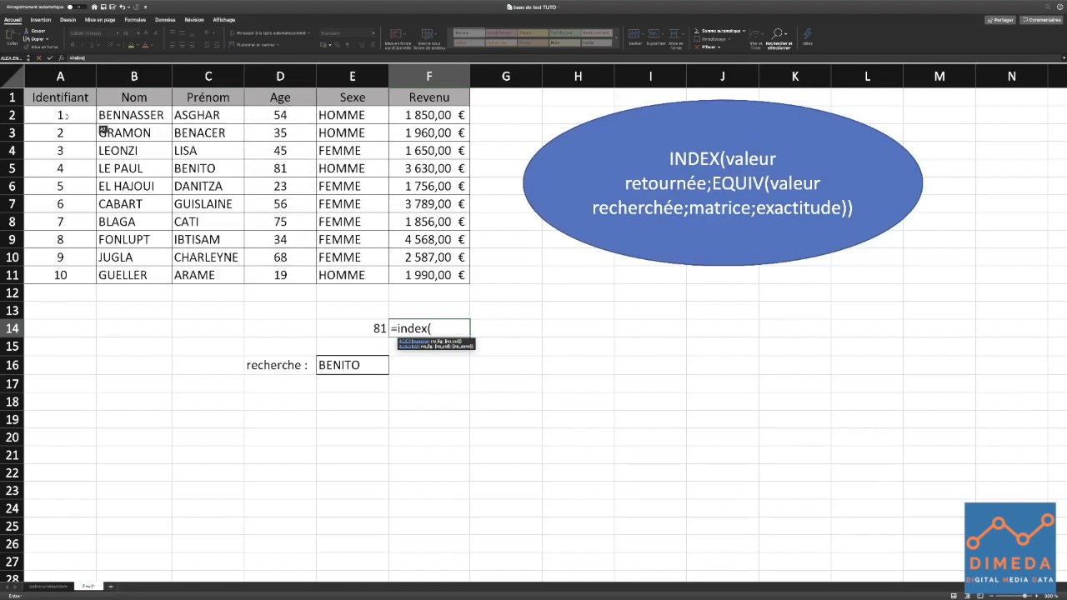
drag(62, 115, 67, 272)
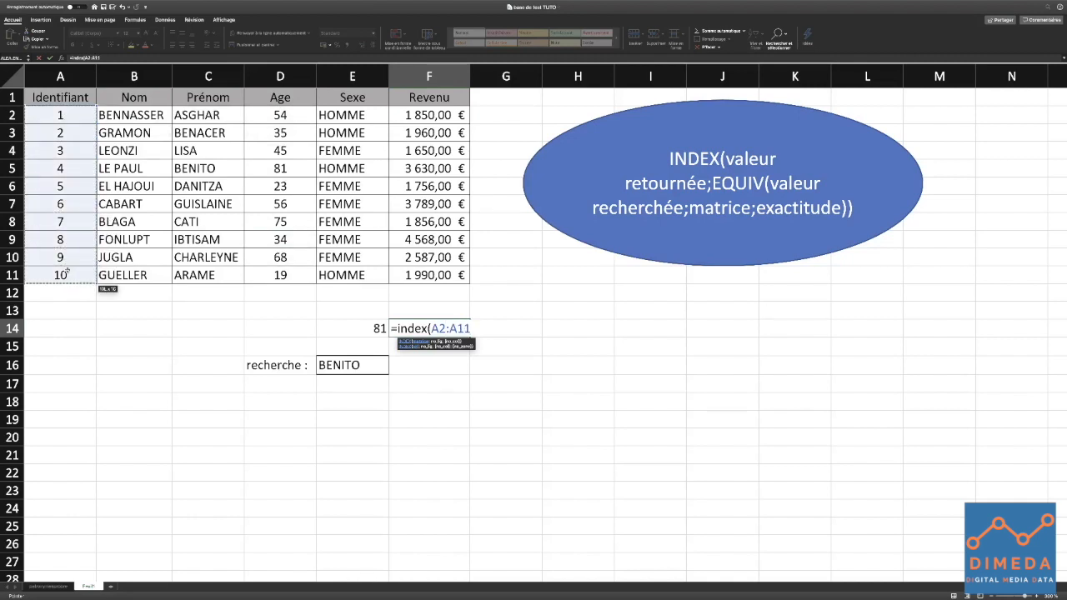
text(;equiv()
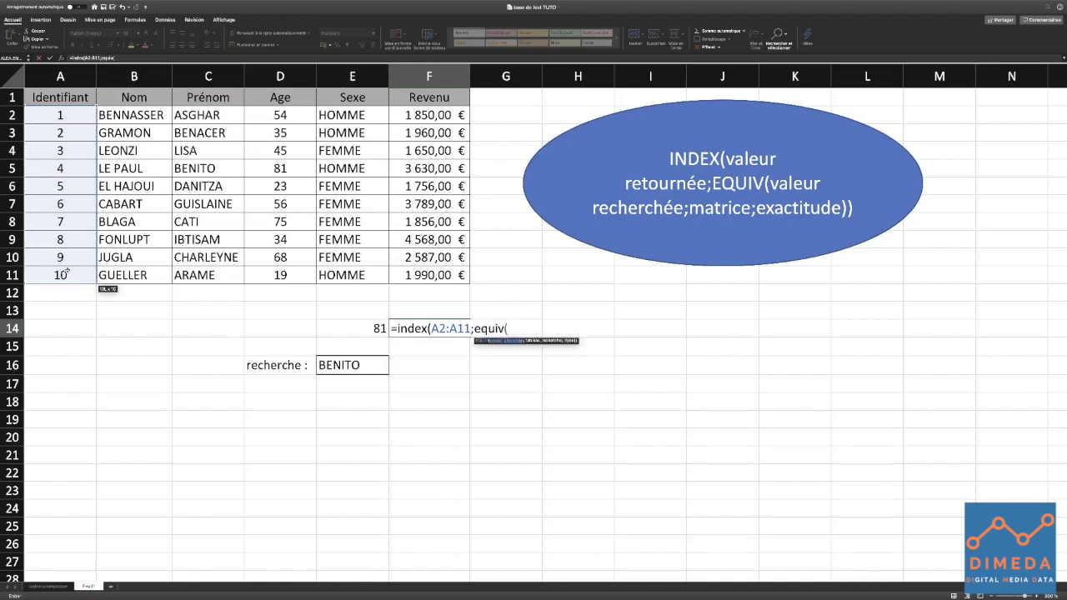
click(367, 372)
text(;)
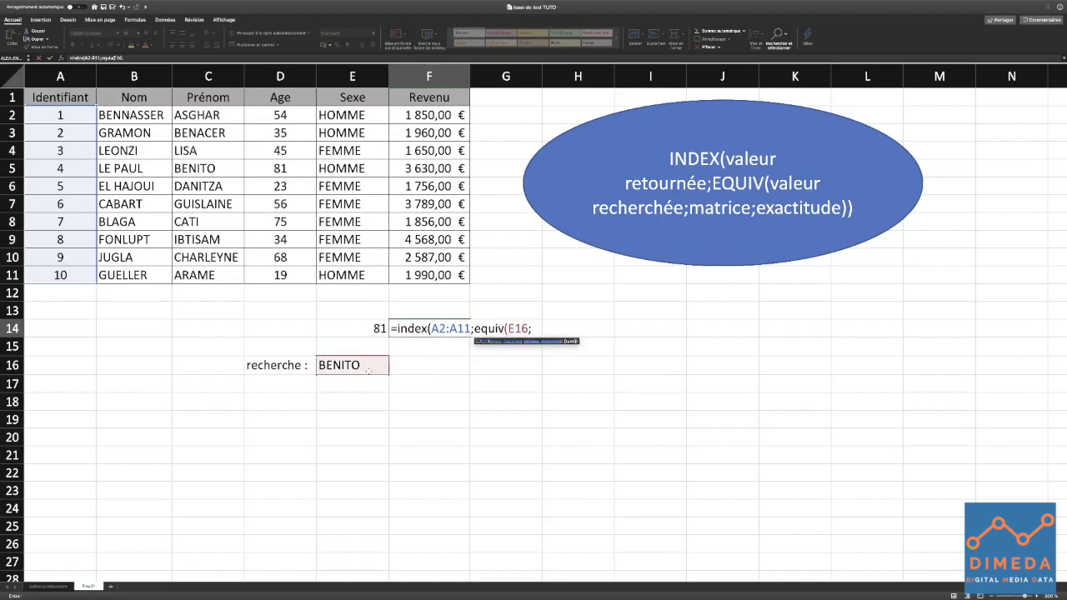
drag(206, 116, 201, 274)
text(;0)
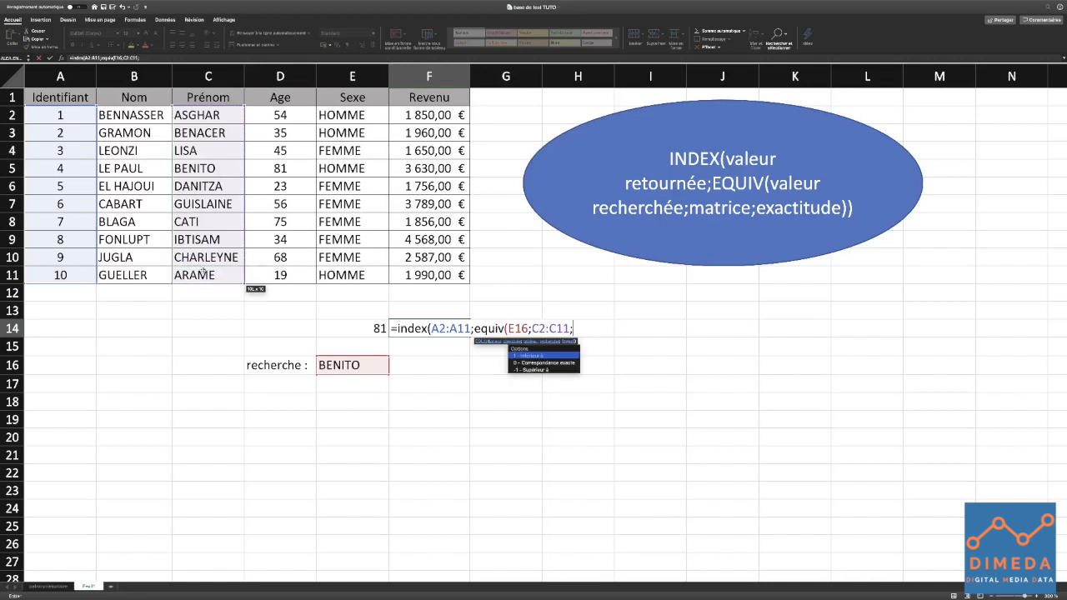
text()))
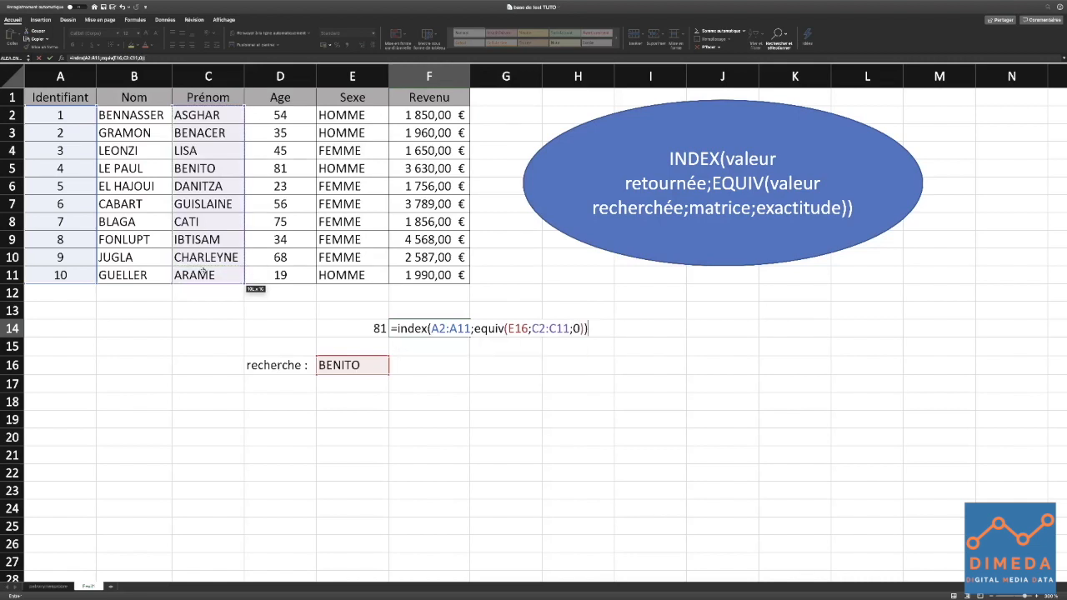
key(Return)
Step: Check the identifier result in F14 against the matching first name in C5 and the identifier in A5
key(Up)
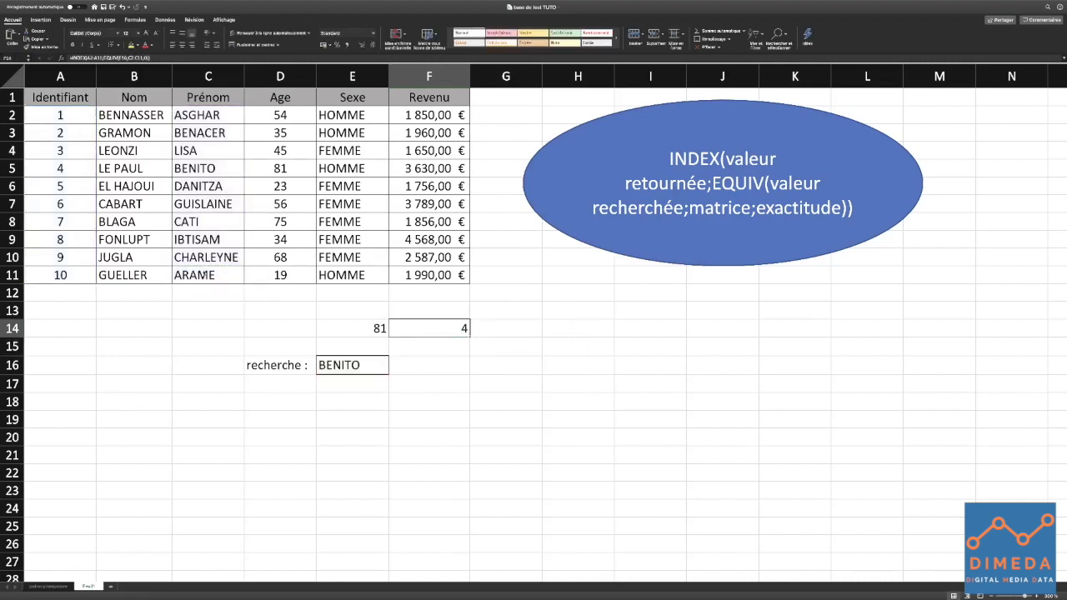
click(193, 172)
click(57, 168)
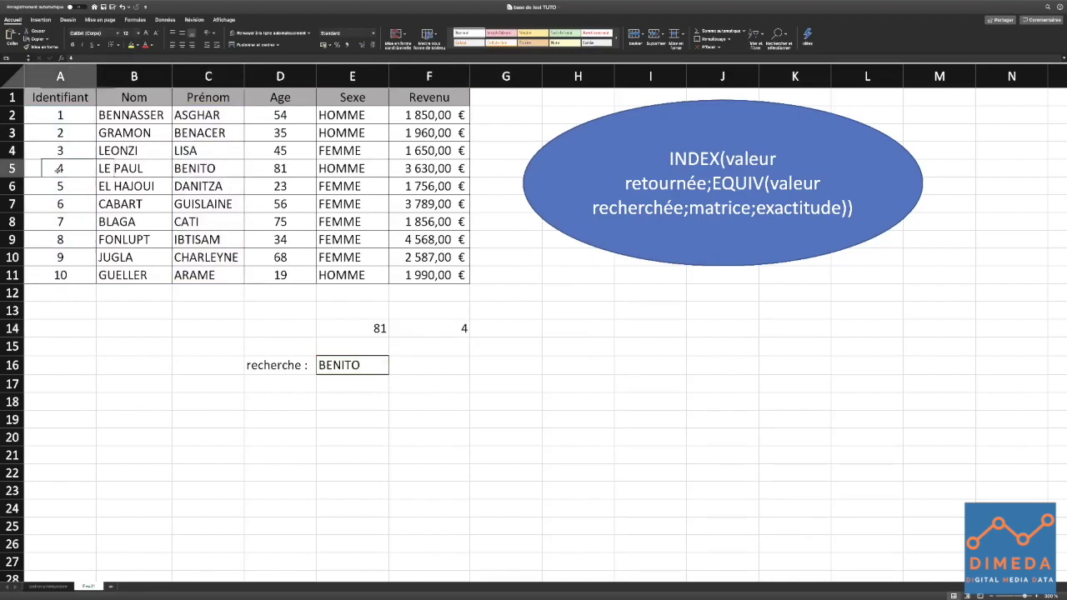